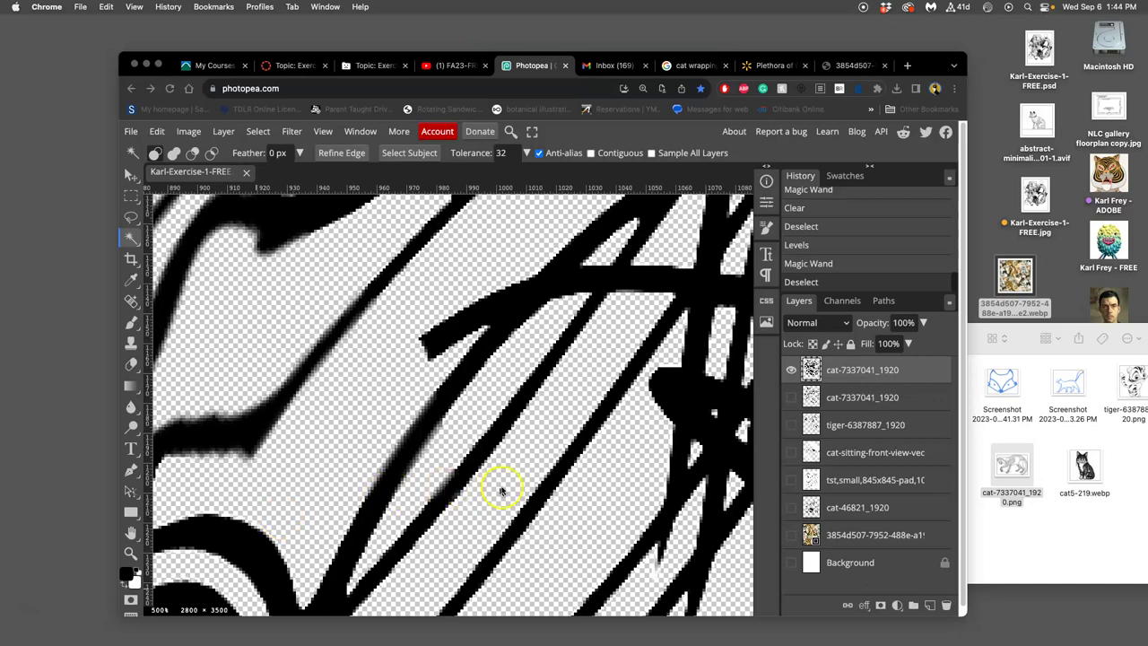
Fit the whole cat artwork on screen in Photopea.
left_click(503, 483)
key("super+0")
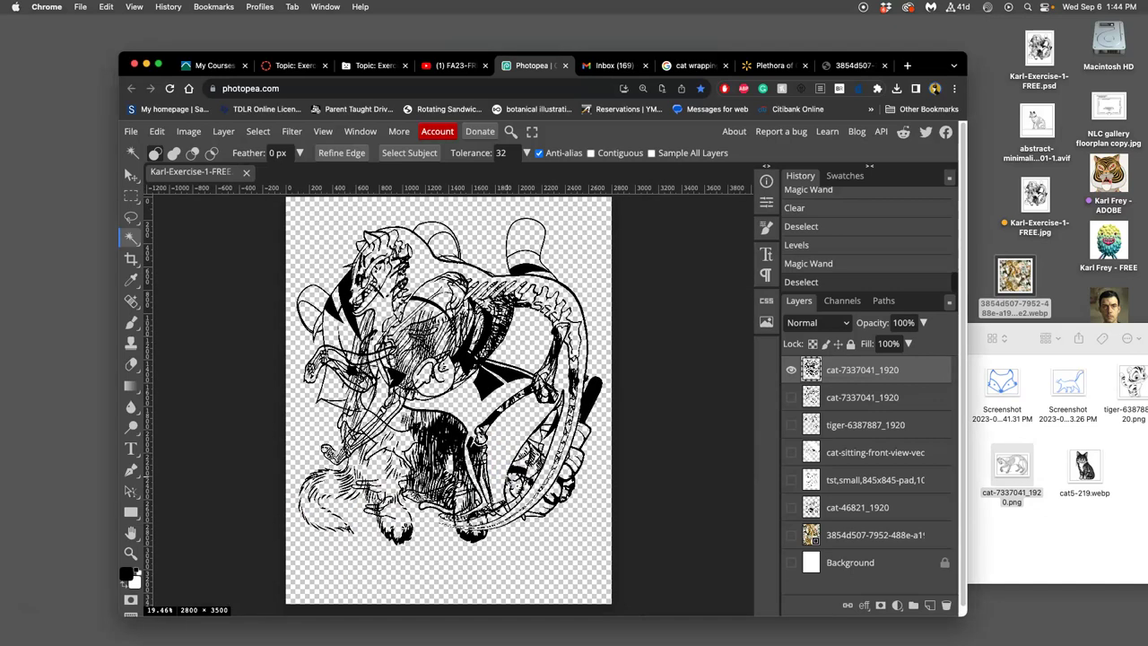
key("super+minus")
key("super+plus")
key("super+plus")
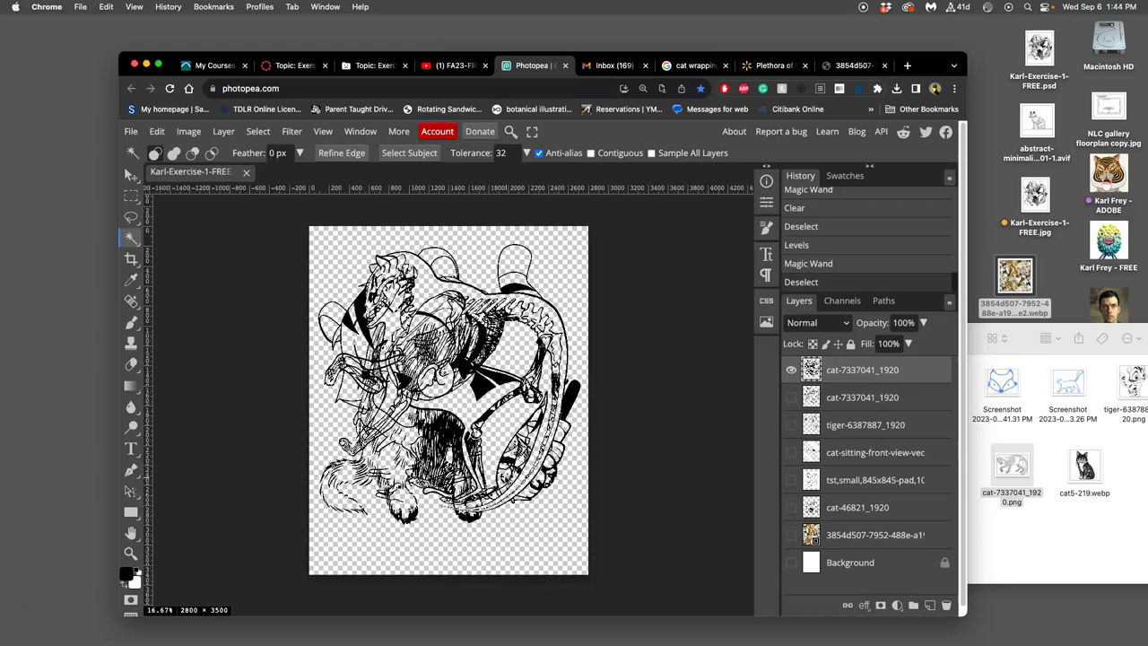
key("super+minus")
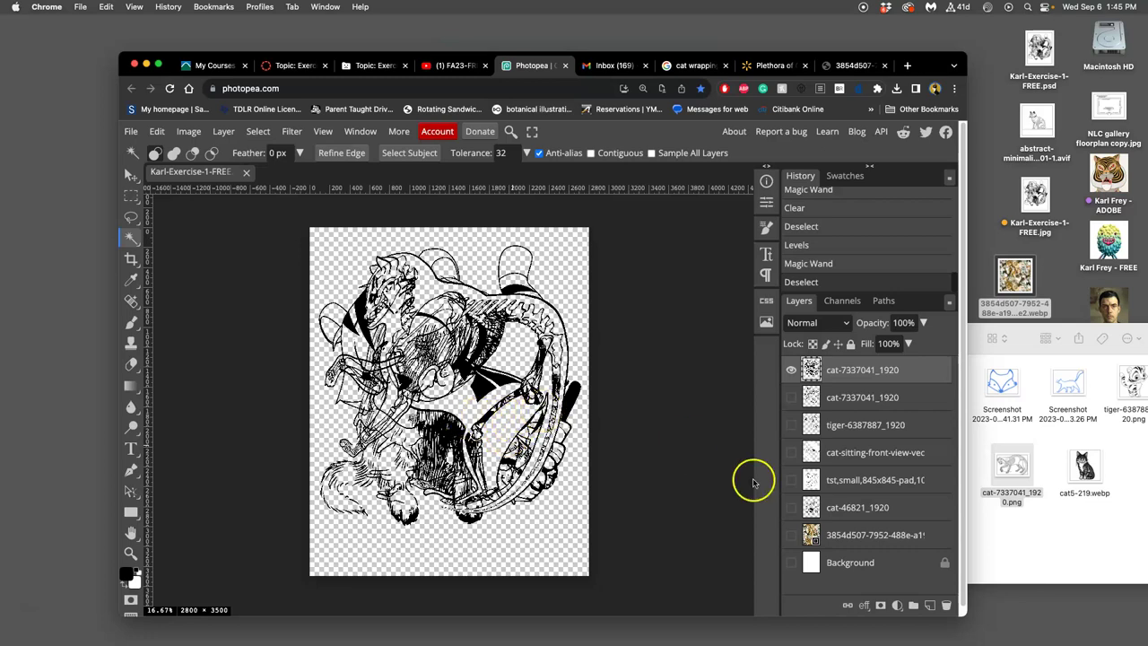
Check the layers, leaving only the line art visible, and turn off the Magic Wand's Contiguous option.
left_click(792, 562)
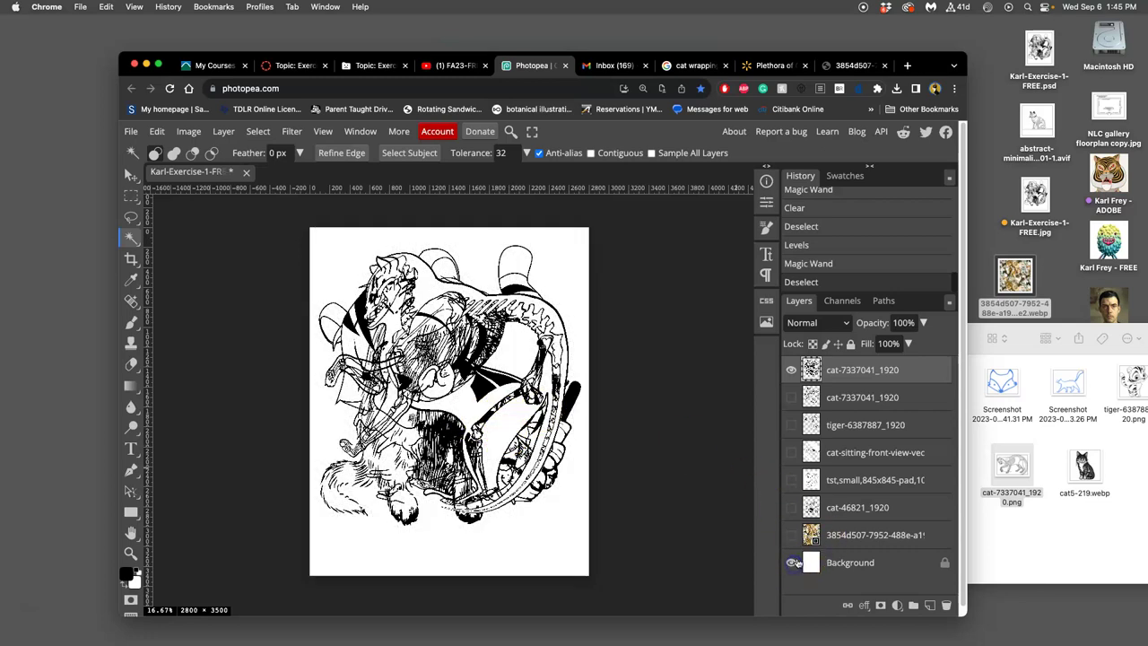
left_click(791, 370)
left_click(790, 370)
left_click(791, 369)
left_click(791, 370)
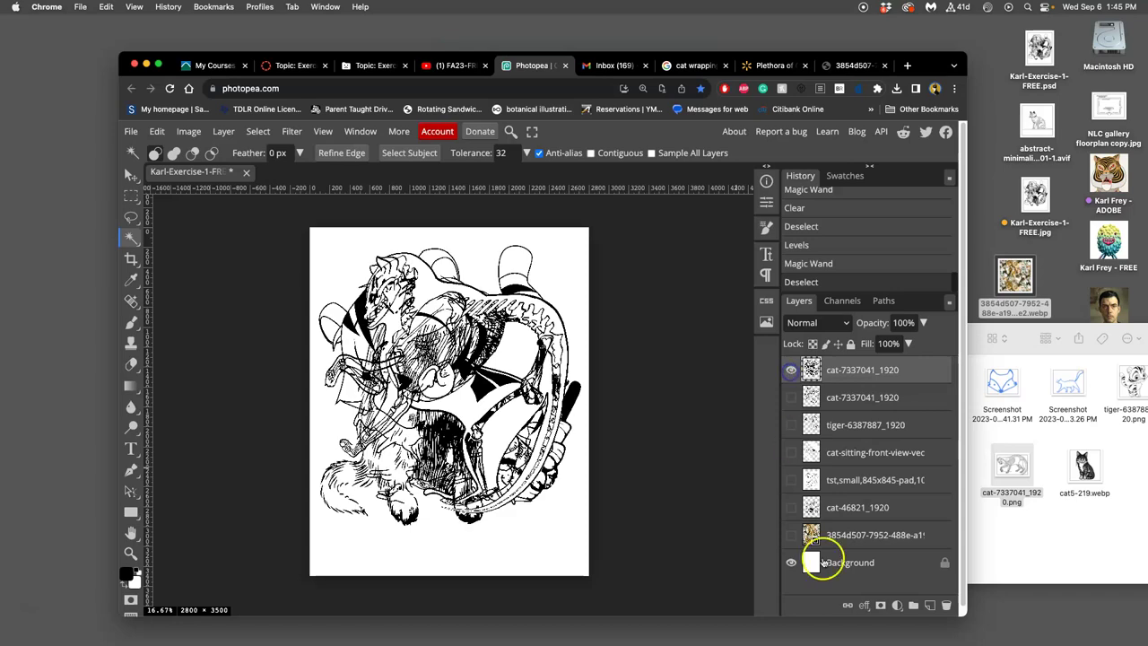
left_click(790, 562)
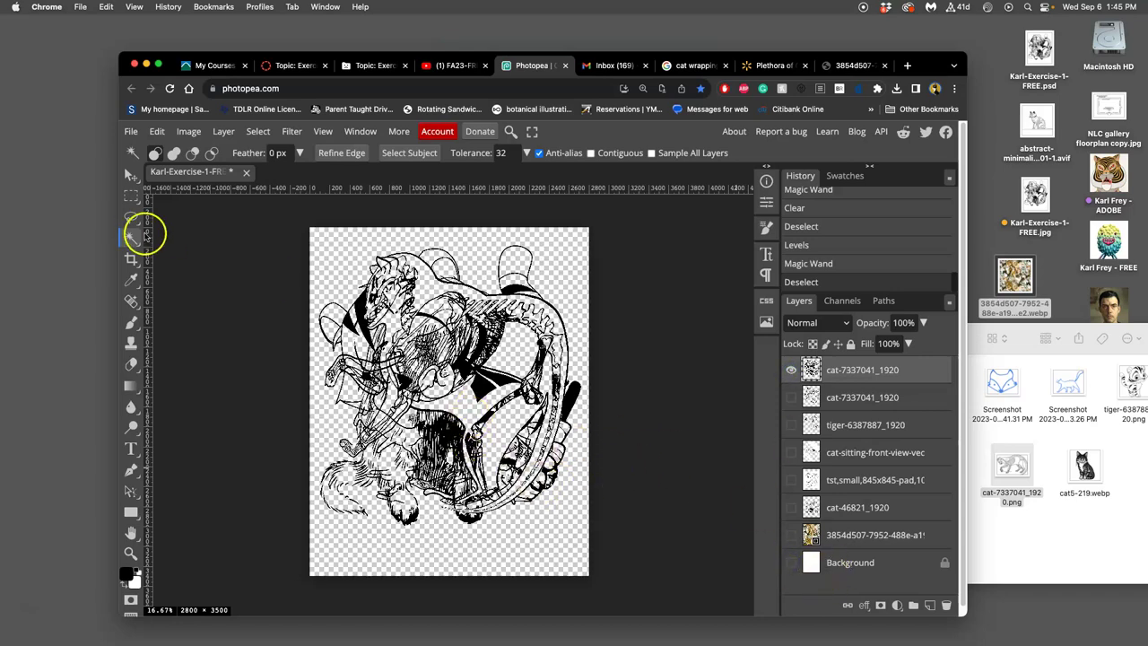
left_click(591, 153)
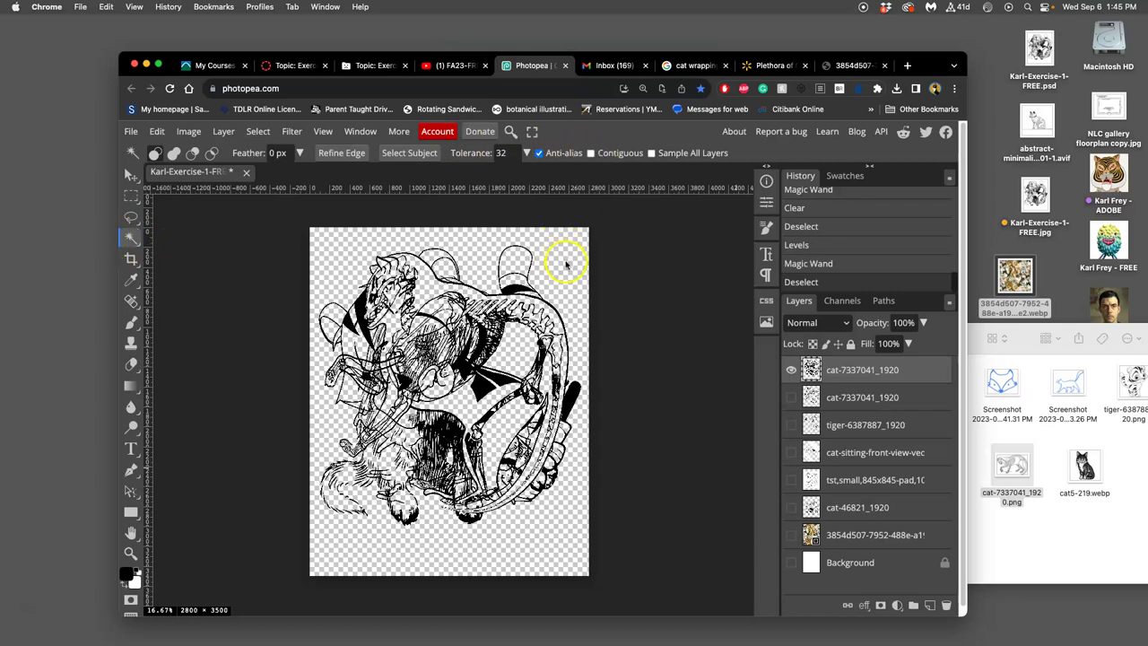
Magic Wand a black line on the top cat layer, then zoom around to check the selection.
left_click(790, 369)
left_click(790, 370)
left_click(498, 377)
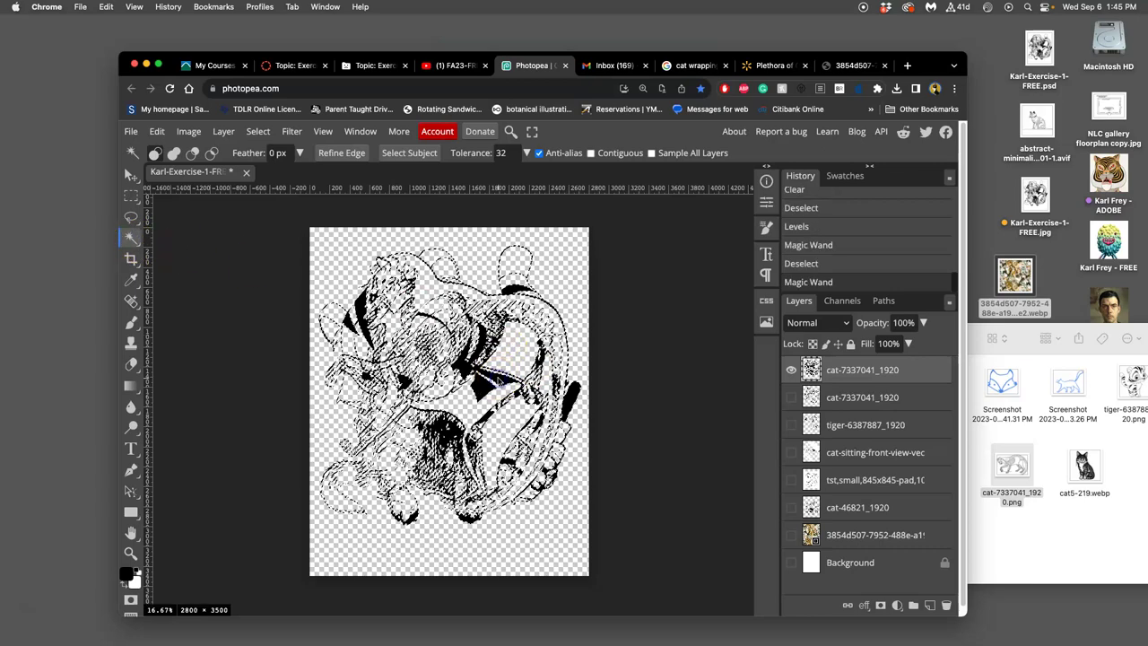
scroll(492, 372, "up", 10)
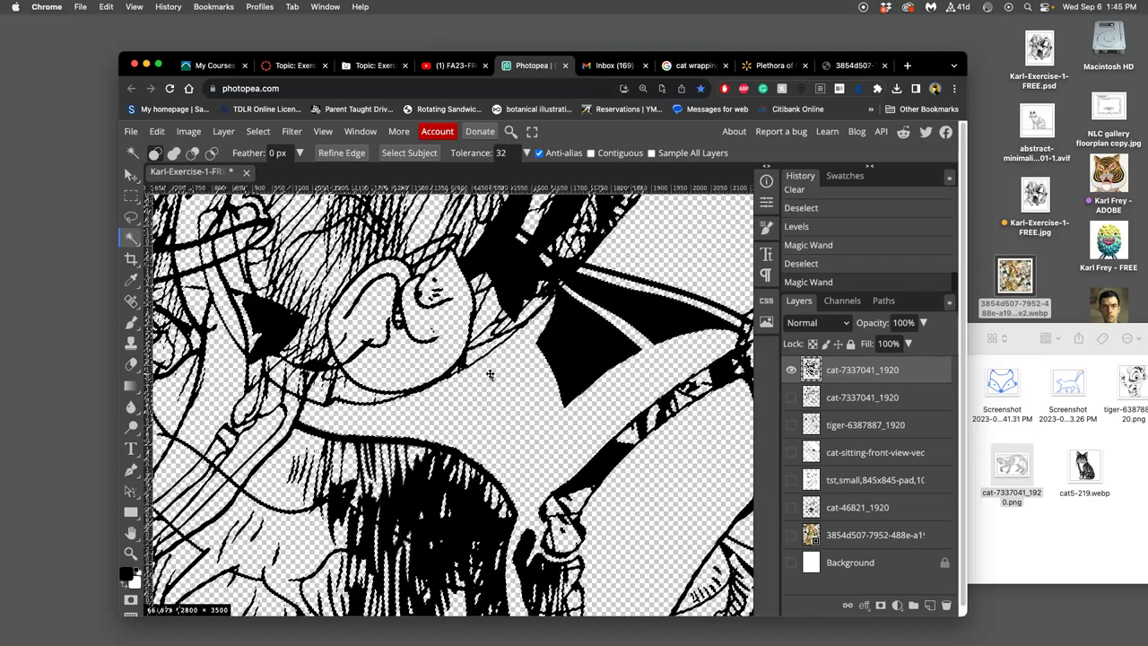
scroll(490, 374, "up", 15)
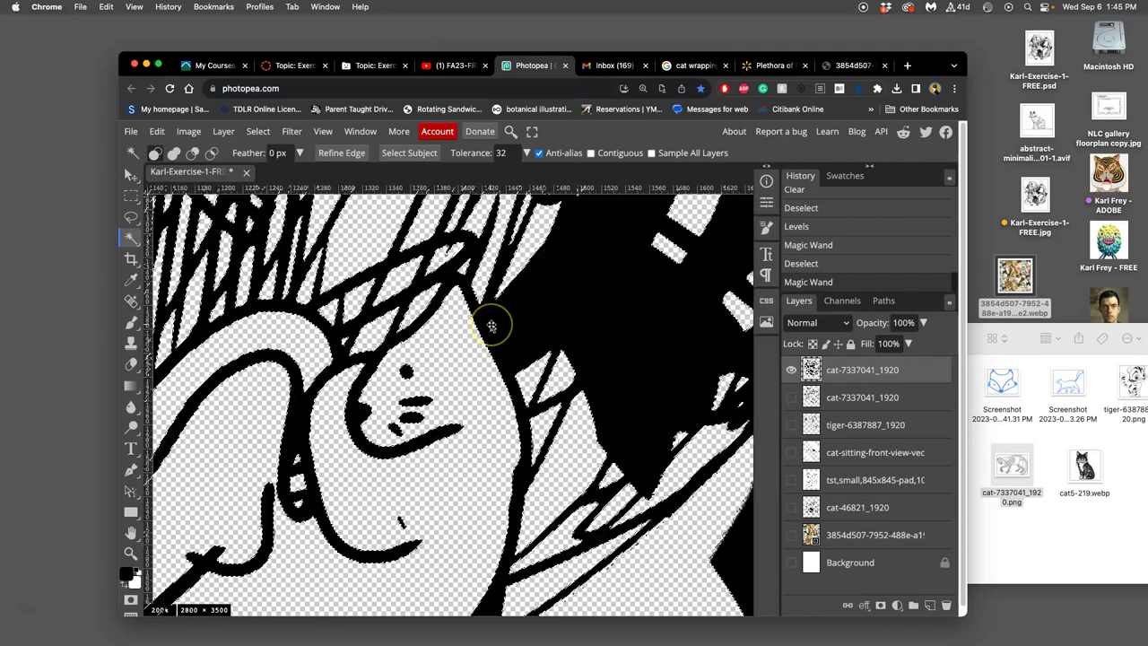
scroll(492, 326, "left", 10)
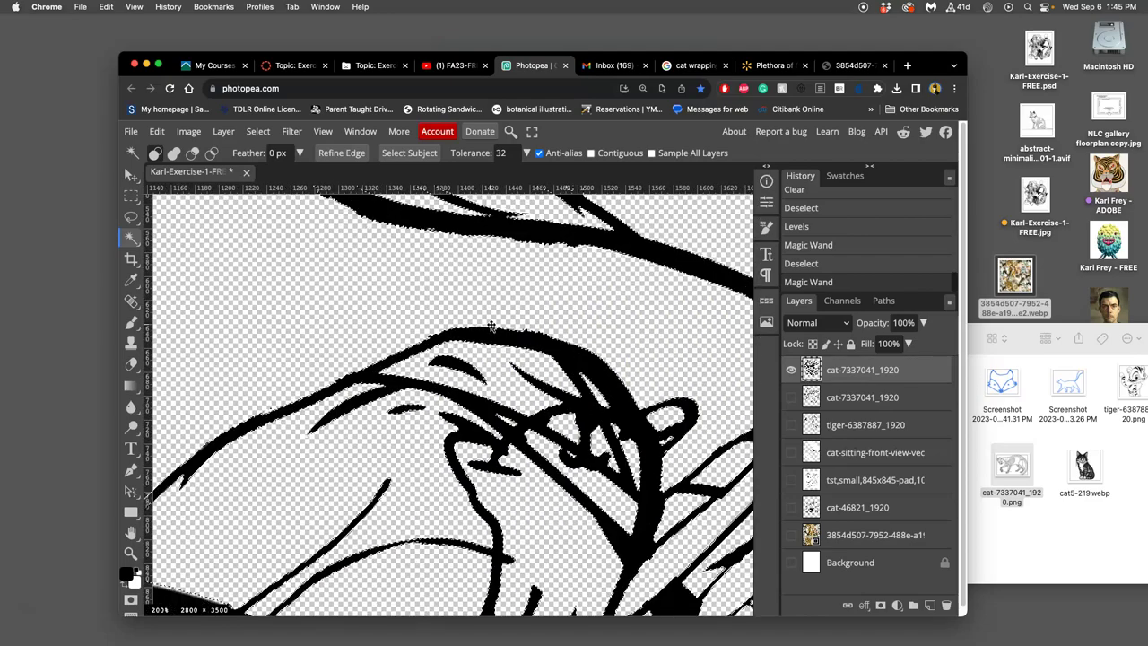
scroll(492, 326, "down", 10)
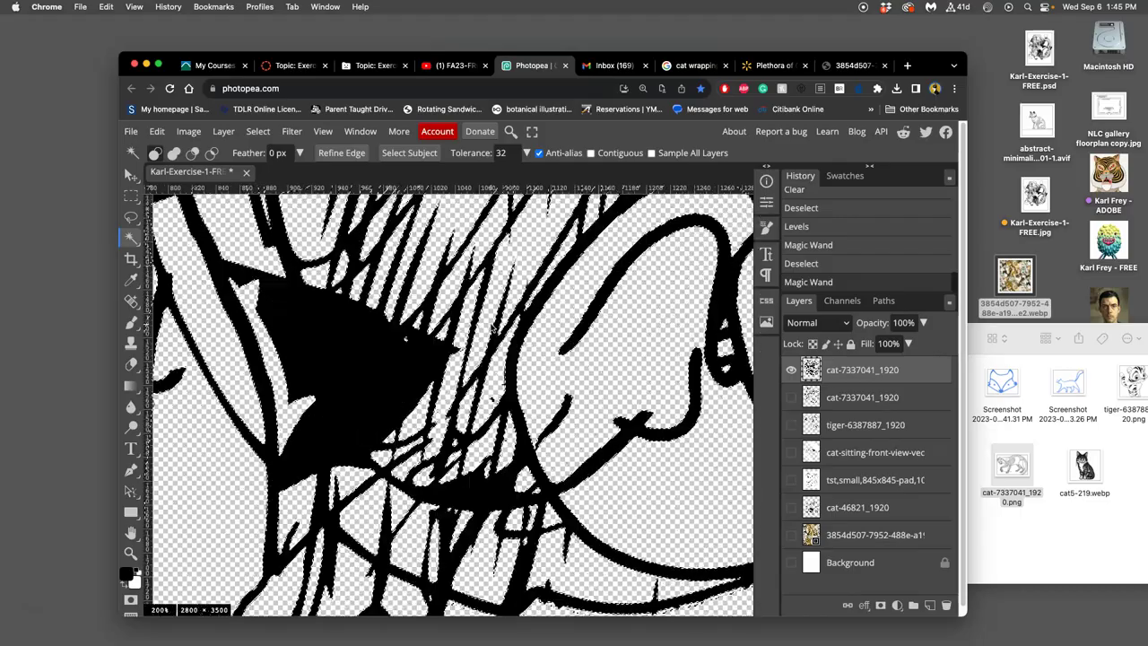
scroll(492, 328, "down", 5)
scroll(492, 328, "right", 6)
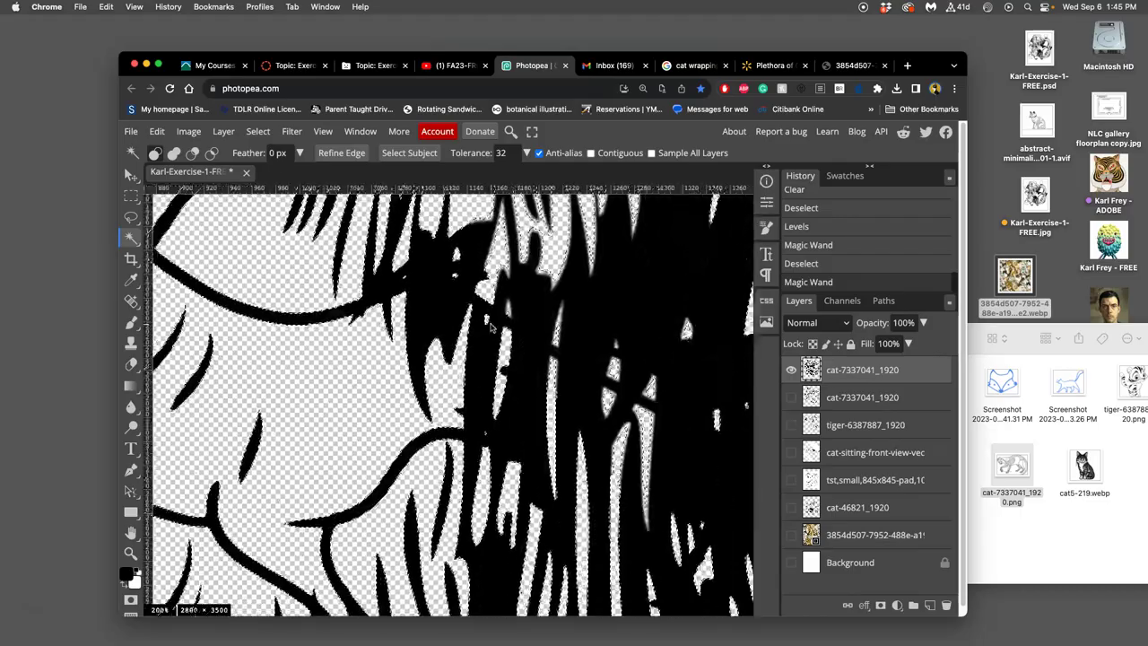
scroll(489, 324, "down", 8)
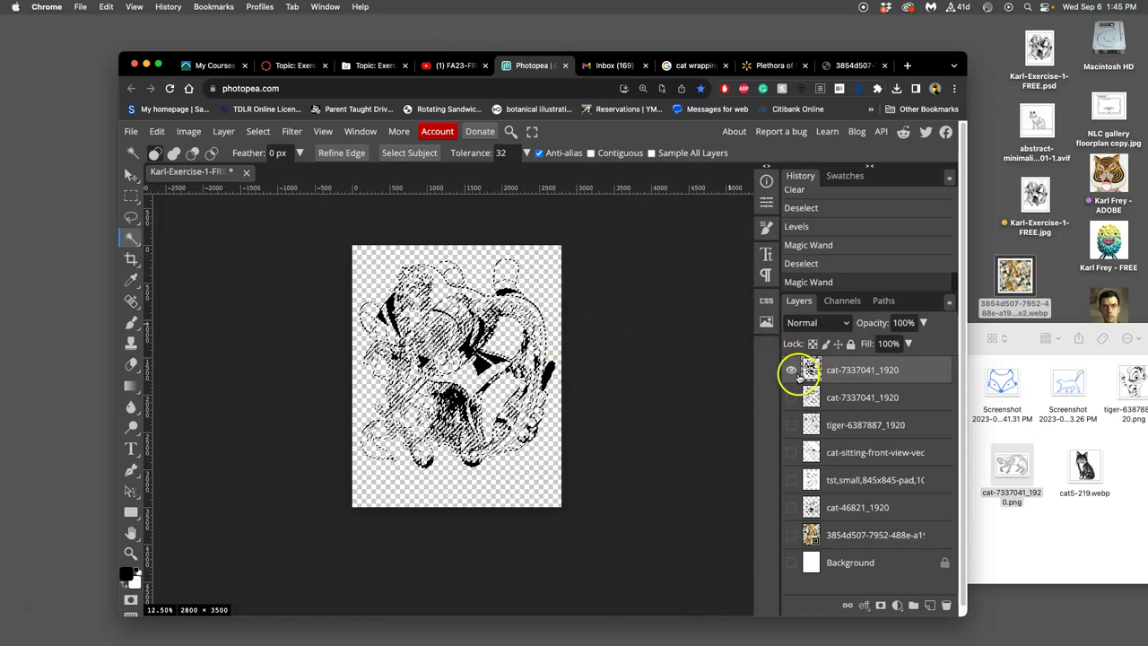
Hide the line-art layer, keeping its selection, and show the white Background layer.
left_click(791, 369)
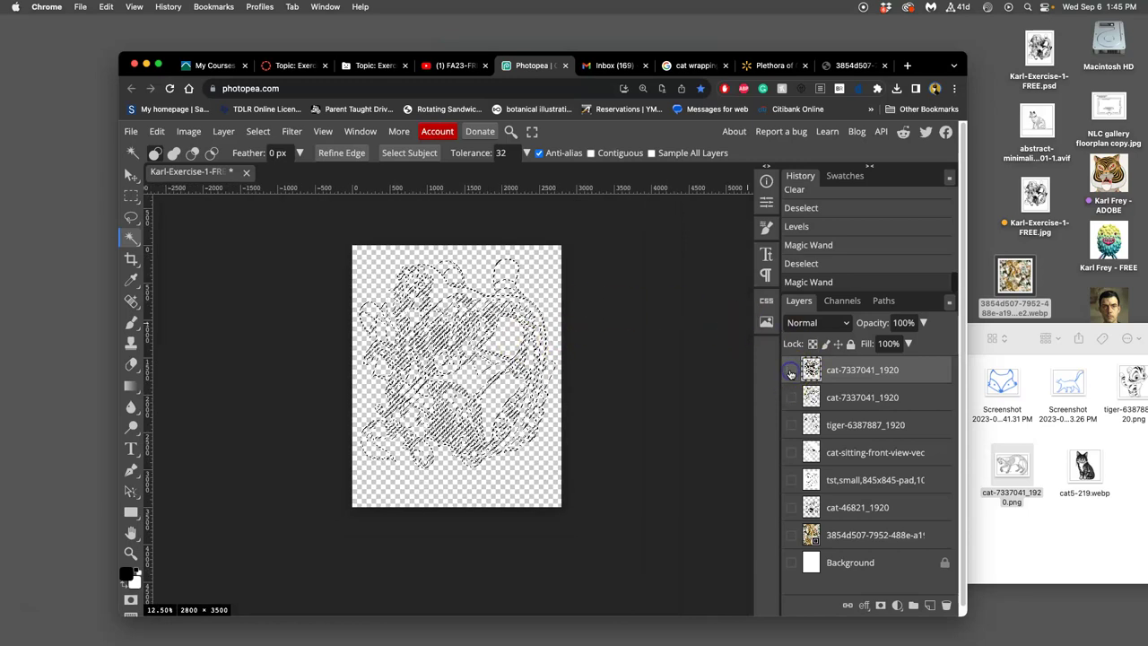
left_click(791, 562)
left_click(791, 563)
left_click(791, 563)
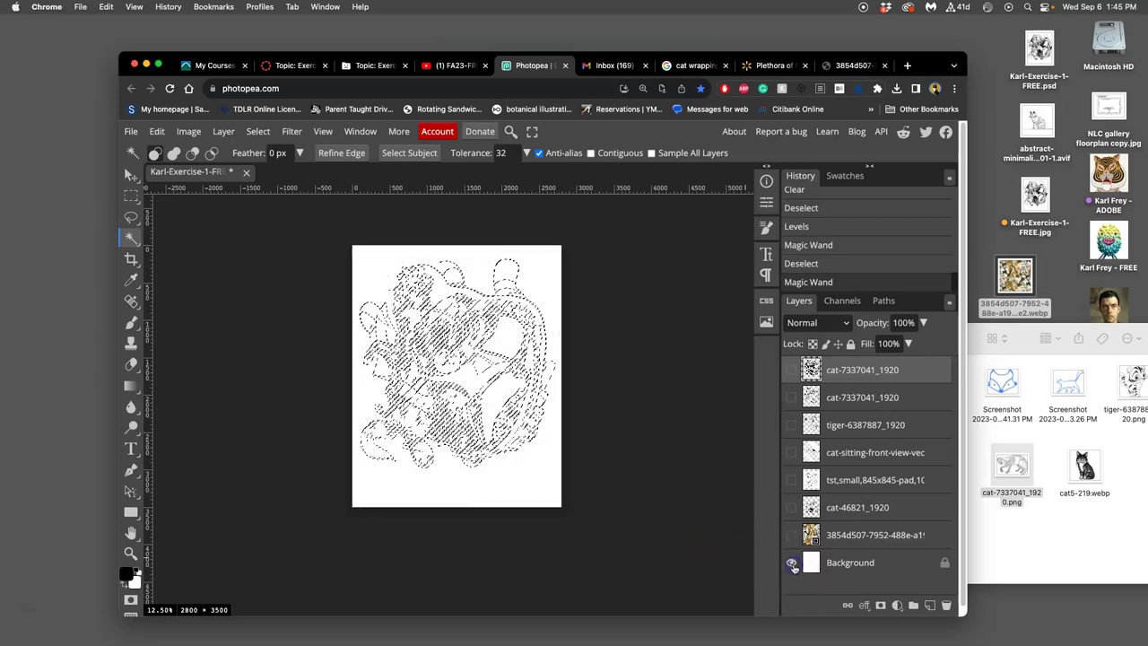
key("ctrl+plus")
scroll(558, 440, "up", 10)
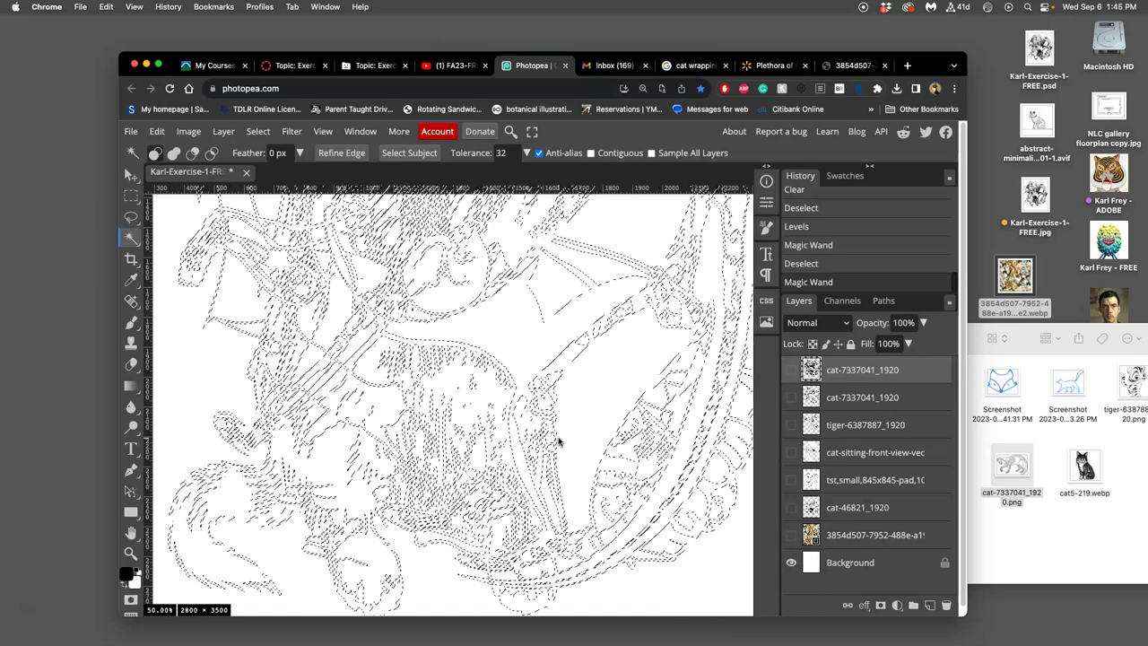
scroll(558, 440, "down", 4)
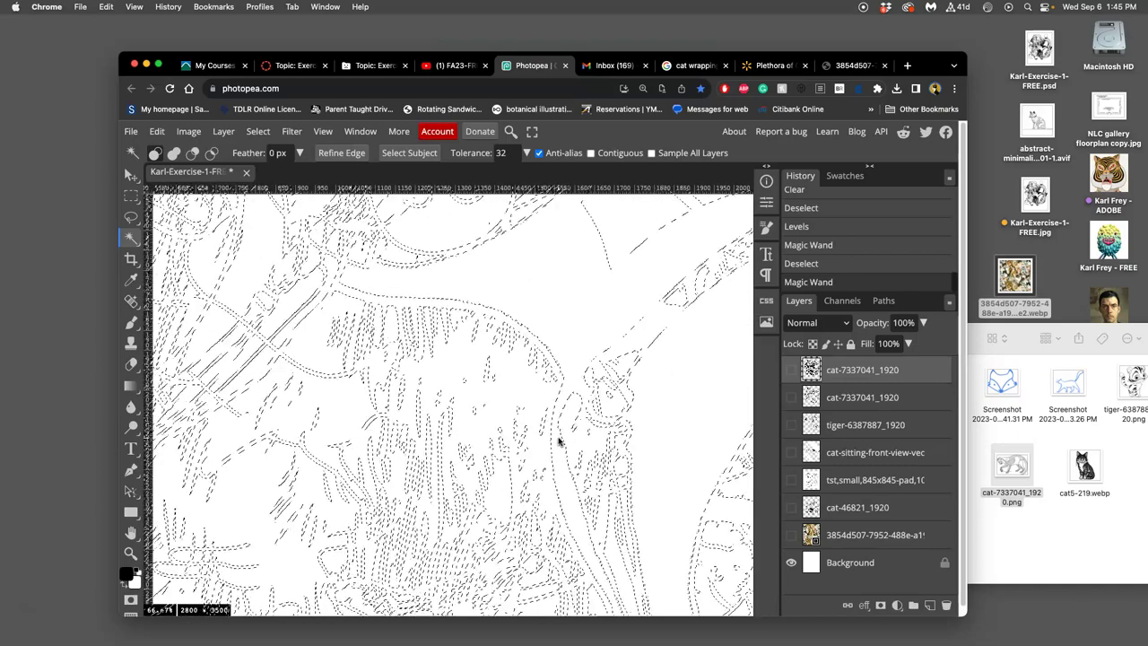
scroll(557, 441, "down", 4)
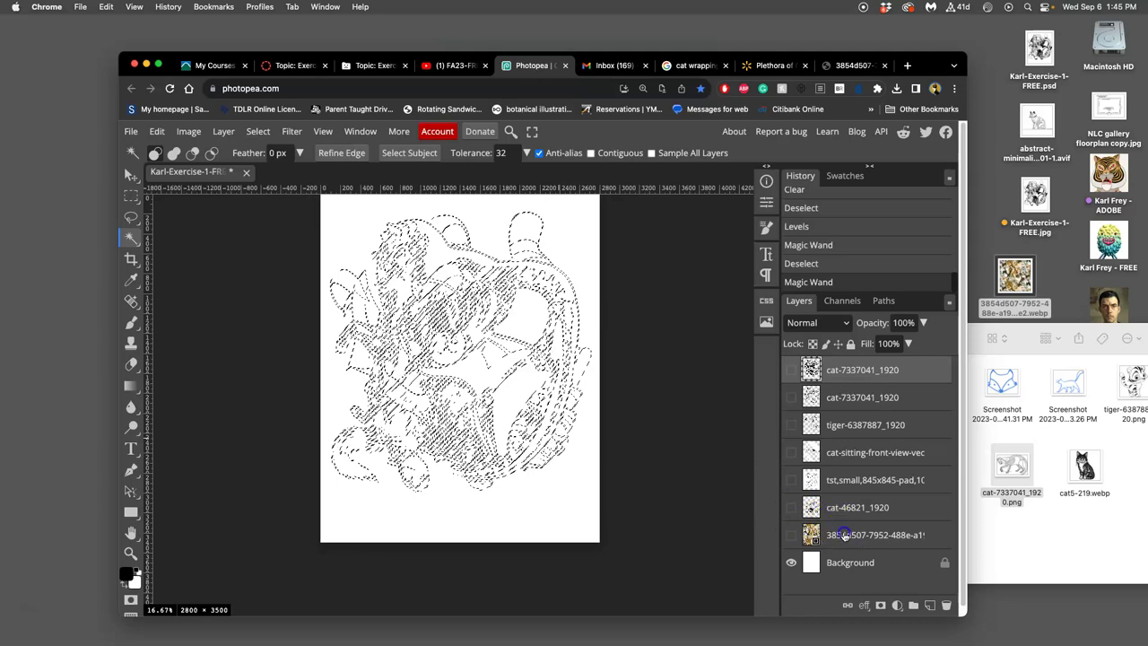
Make the cat collage layer active and visible.
left_click(809, 533)
left_click(792, 536)
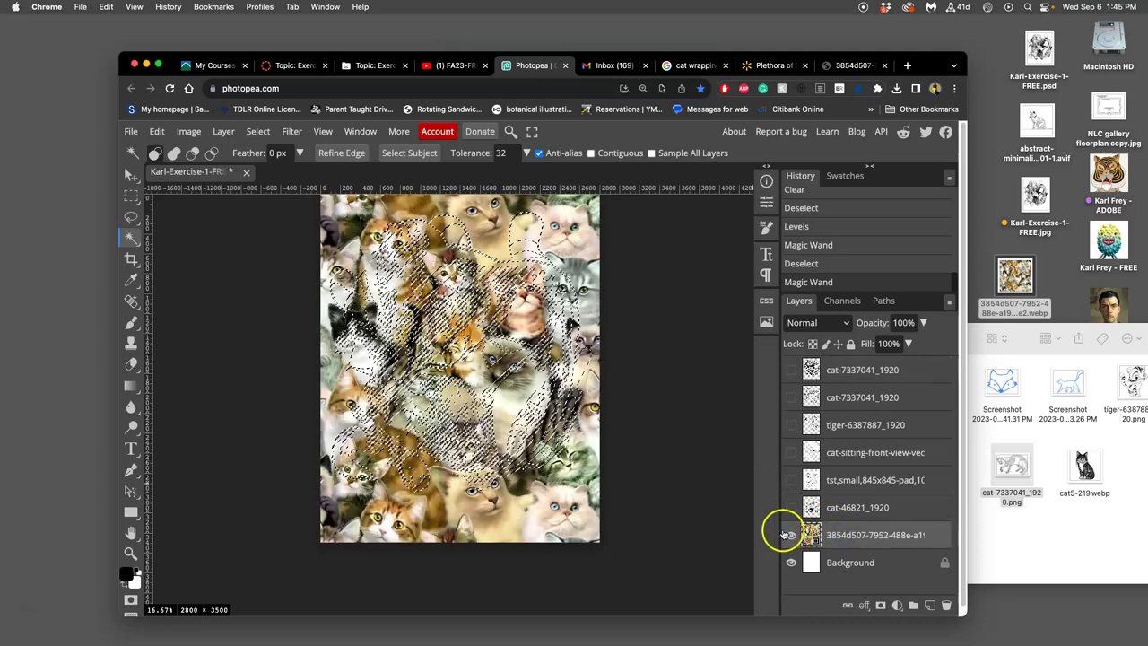
scroll(685, 490, "up", 2)
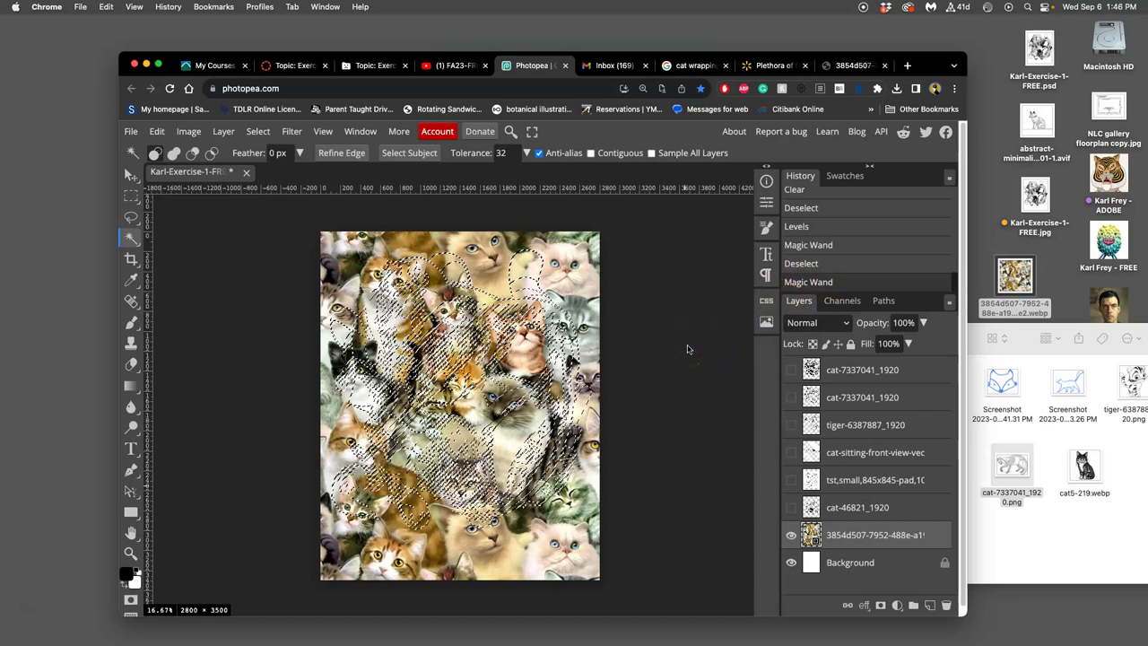
Copy the collage through the linework selection to Layer 1 and hide the full collage.
key("ctrl+j")
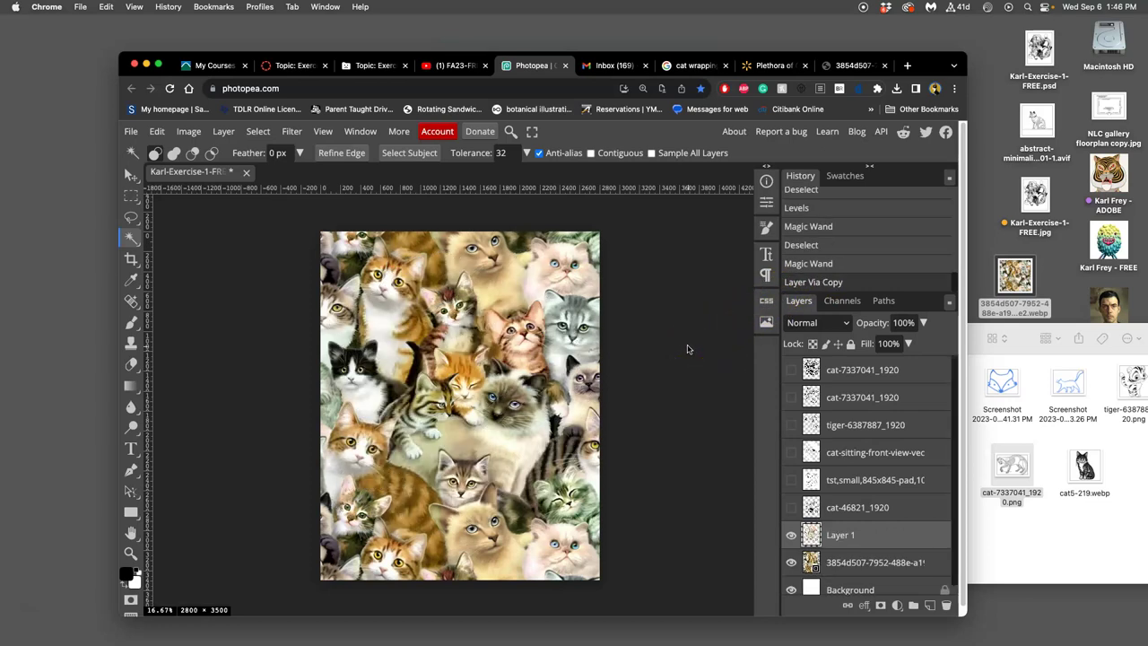
left_click_drag(556, 393, 451, 408)
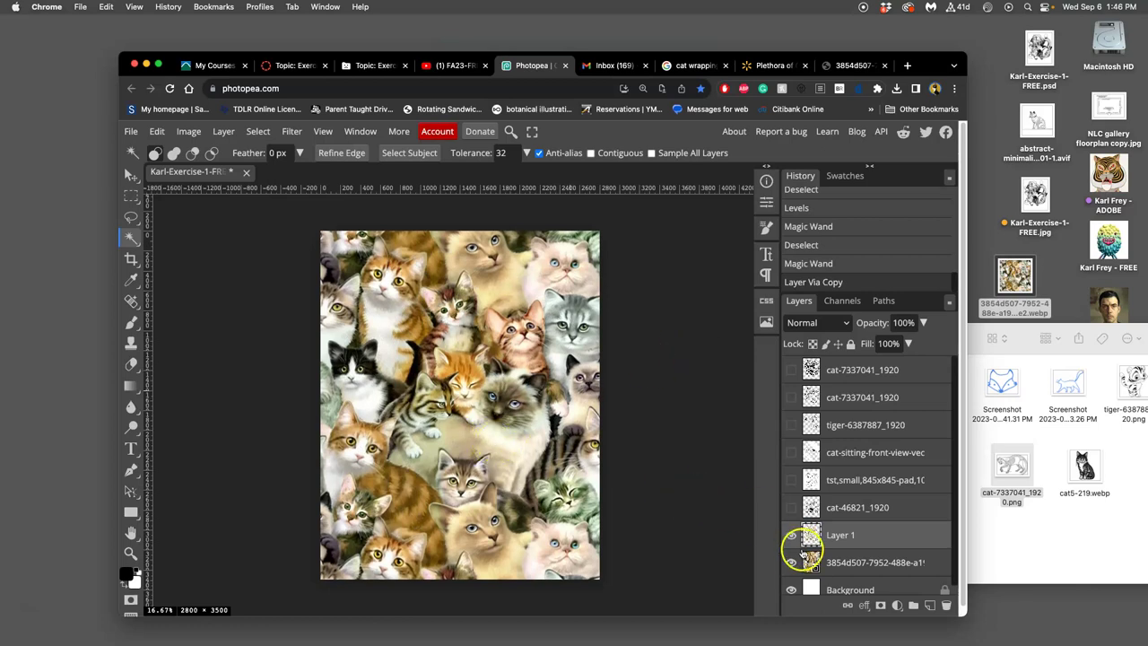
left_click(791, 563)
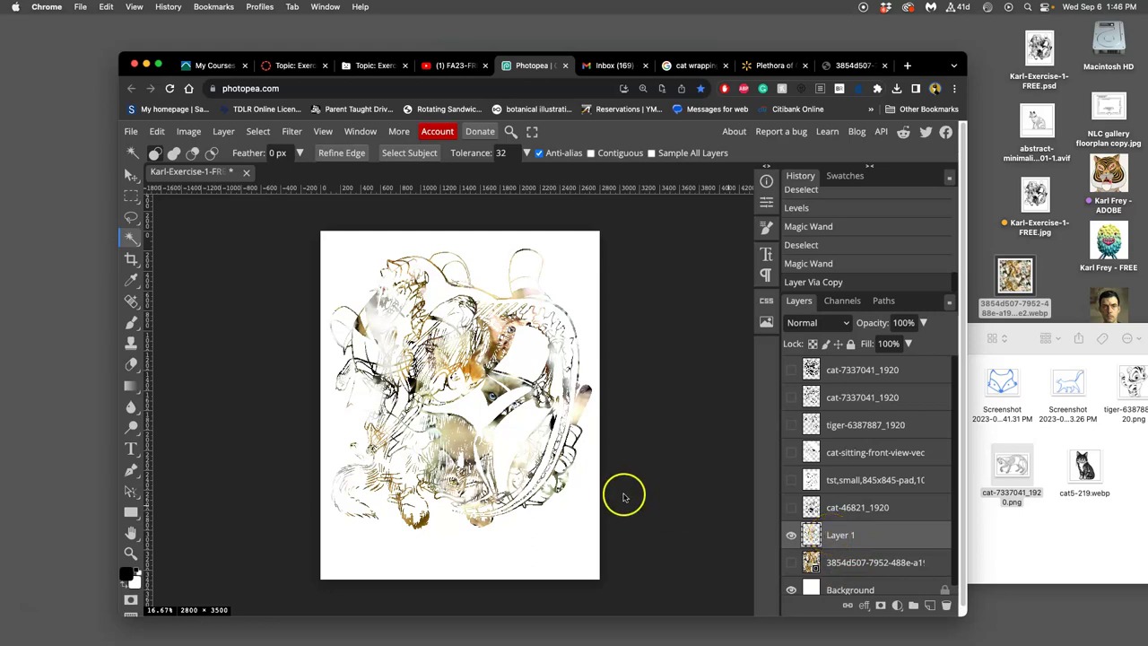
scroll(541, 466, "up", 10)
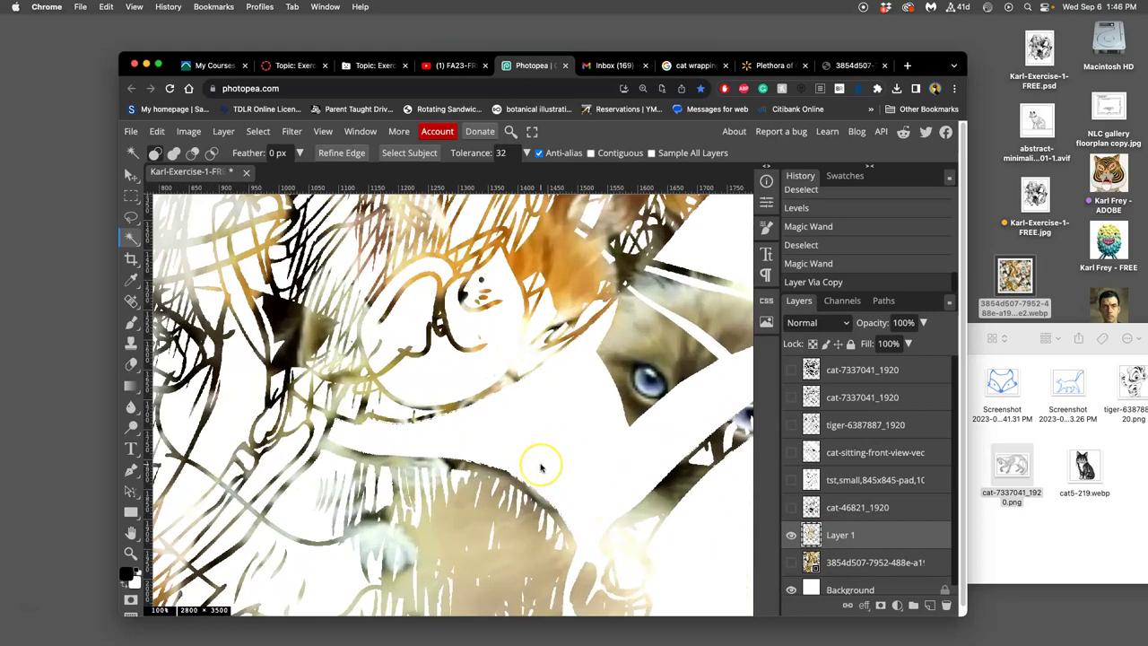
scroll(541, 466, "down", 7)
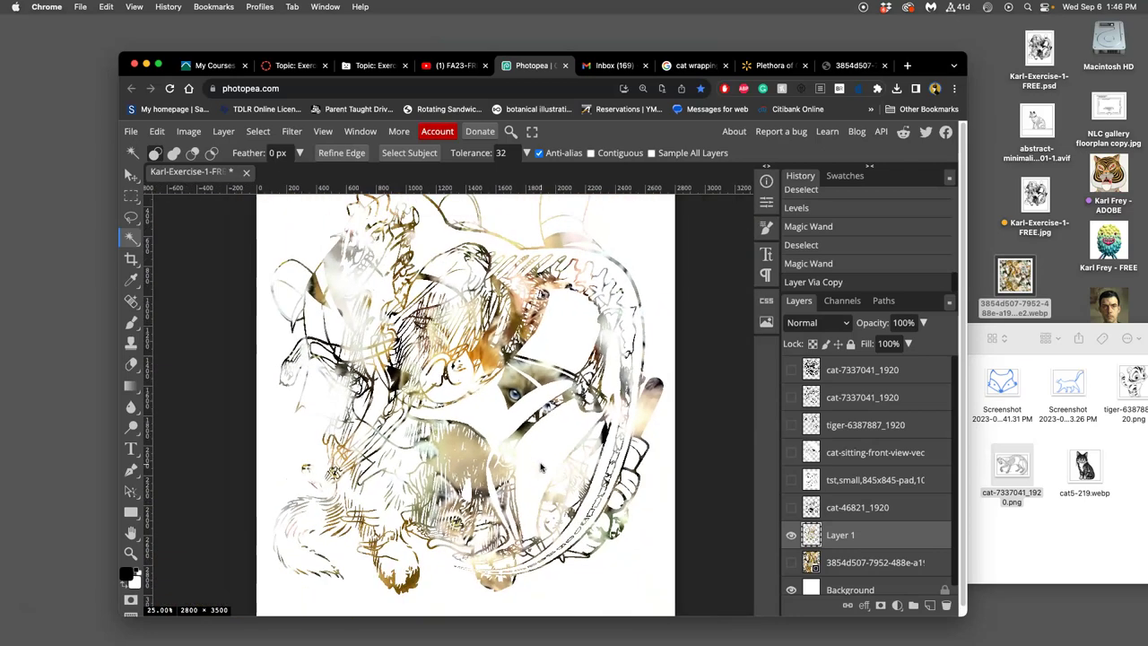
scroll(543, 459, "down", 2)
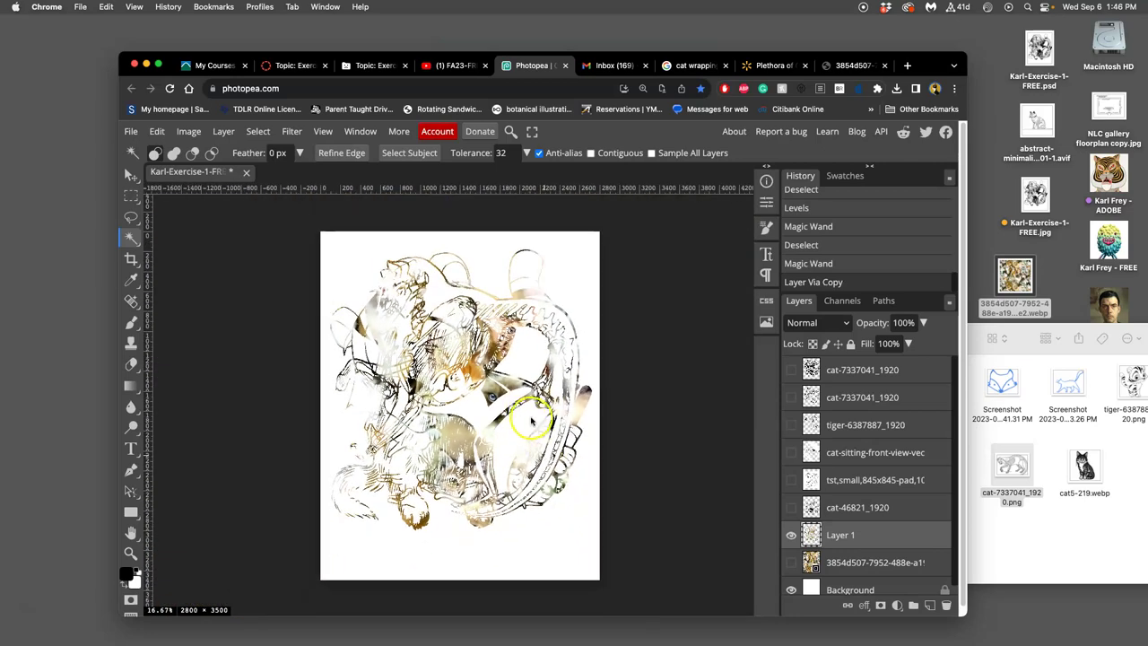
Show the top cat line-art layer and lower its opacity to 24%.
left_click(792, 369)
left_click(792, 371)
left_click(792, 370)
left_click(864, 375)
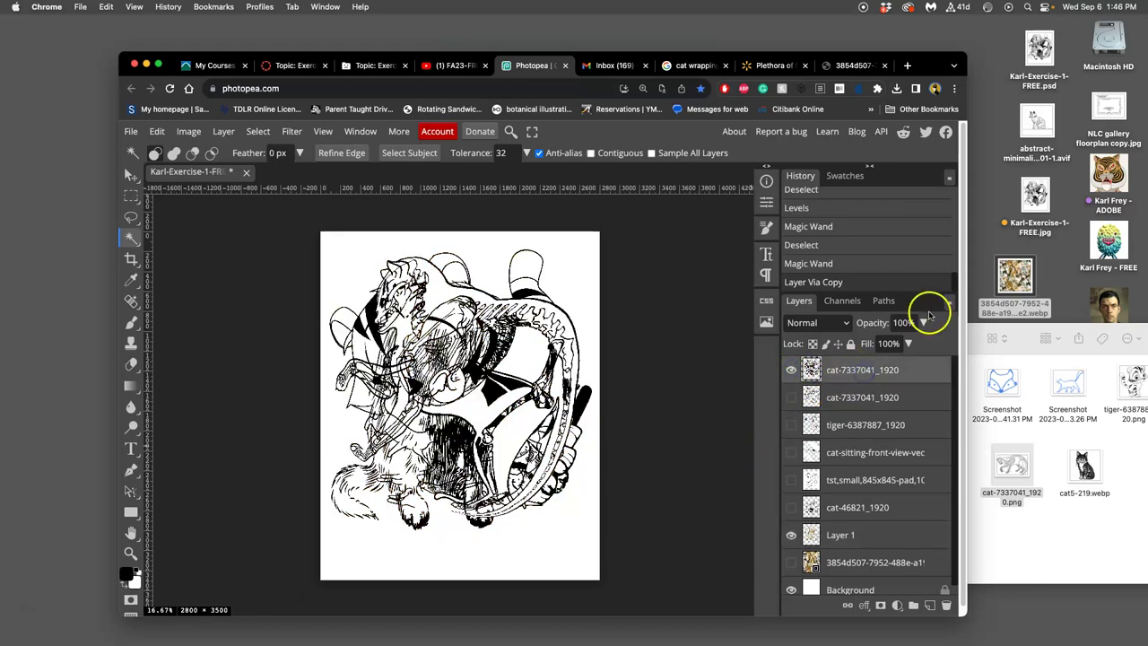
left_click(923, 322)
left_click_drag(924, 345, 877, 348)
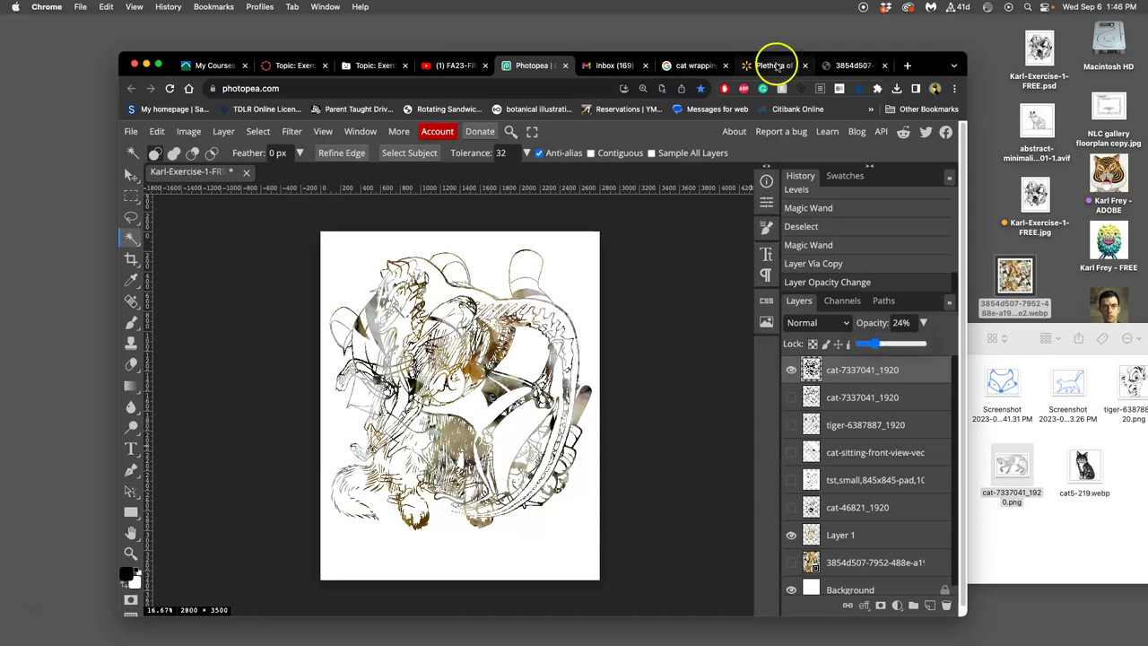
Save the red Christmas cats wrapping-paper image from Google Images to the desktop.
left_click(698, 66)
scroll(413, 260, "down", 8)
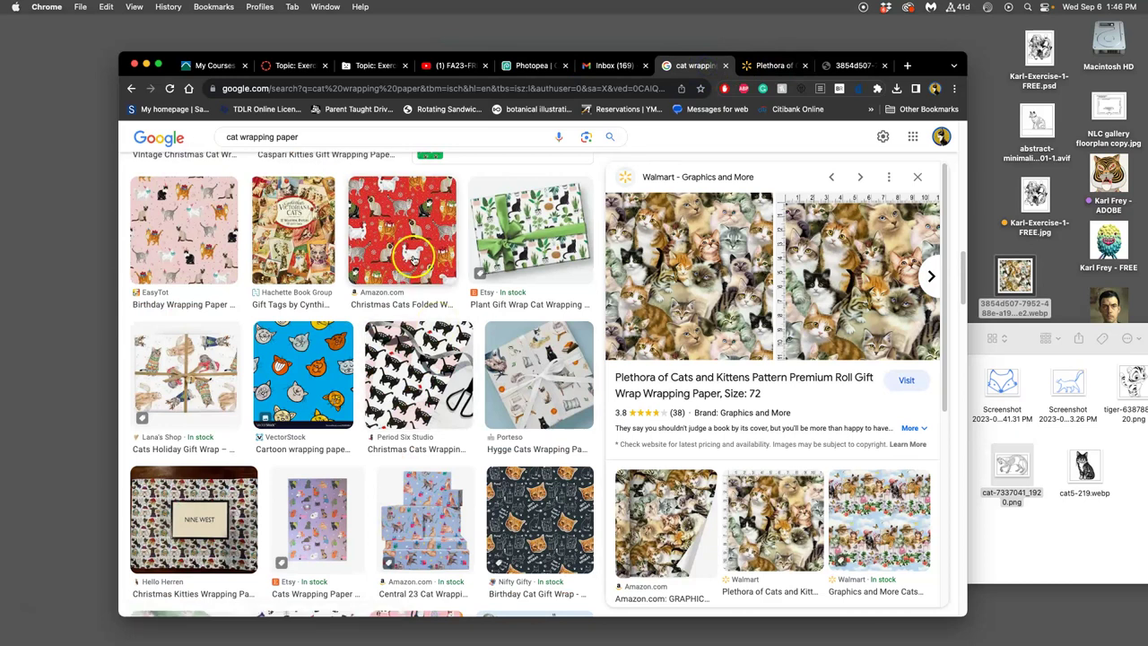
left_click(410, 258)
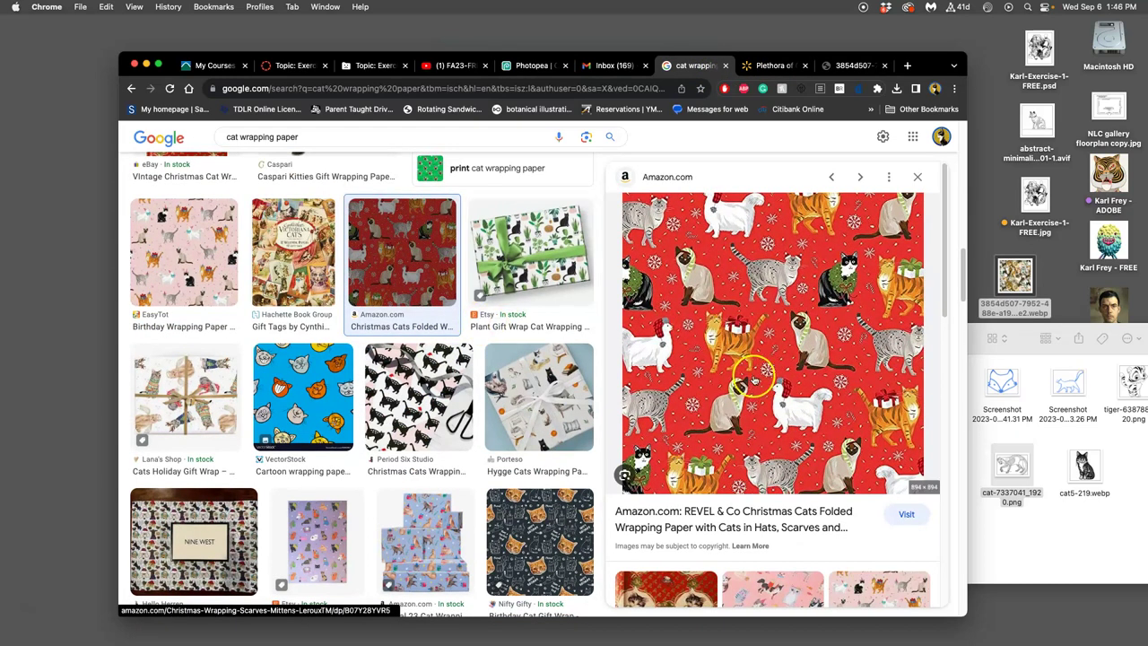
left_click_drag(756, 381, 985, 238)
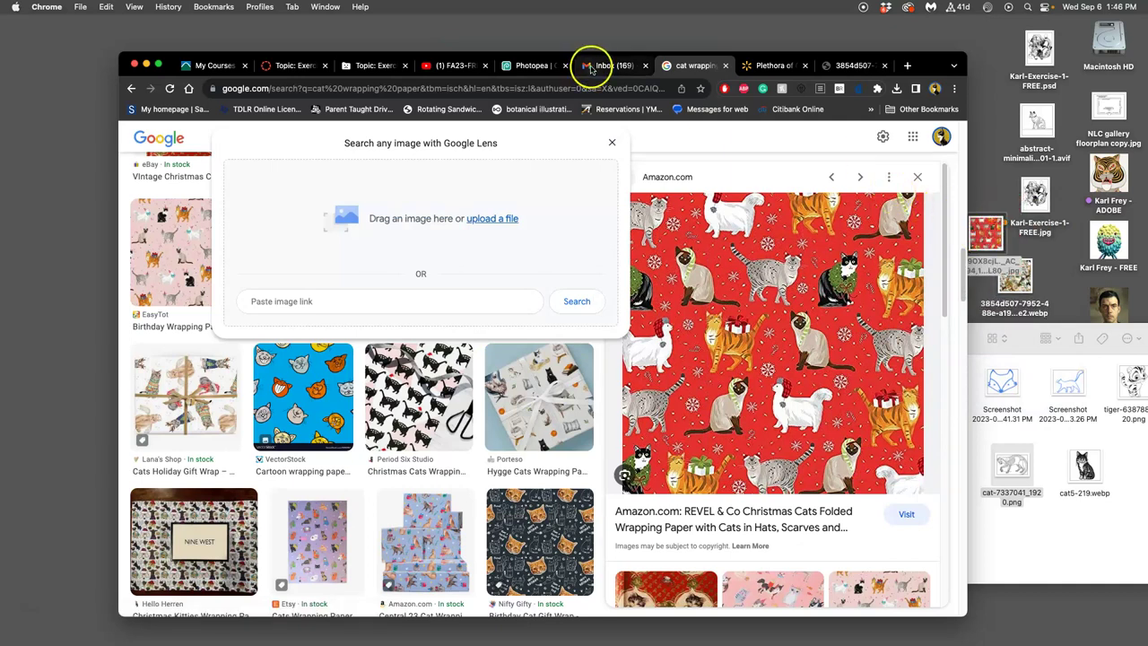
Place the red cat pattern image into the drawing, scaled to cover the canvas.
left_click(525, 64)
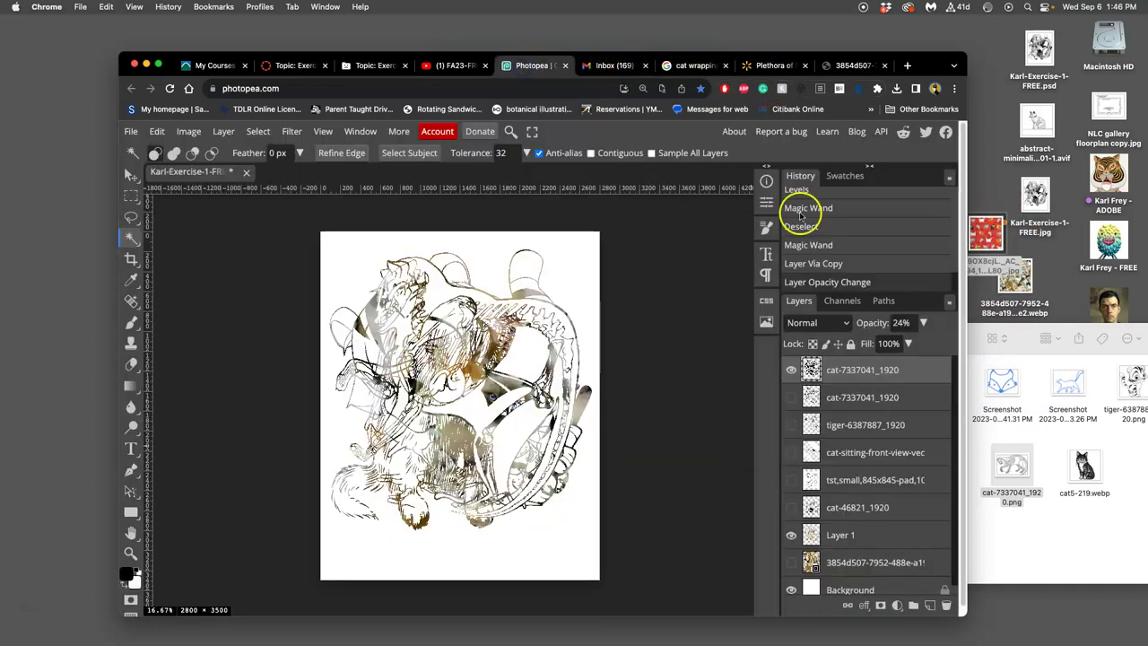
left_click_drag(1011, 240, 462, 471)
left_click_drag(601, 255, 661, 213)
left_click_drag(544, 319, 517, 342)
key("Return")
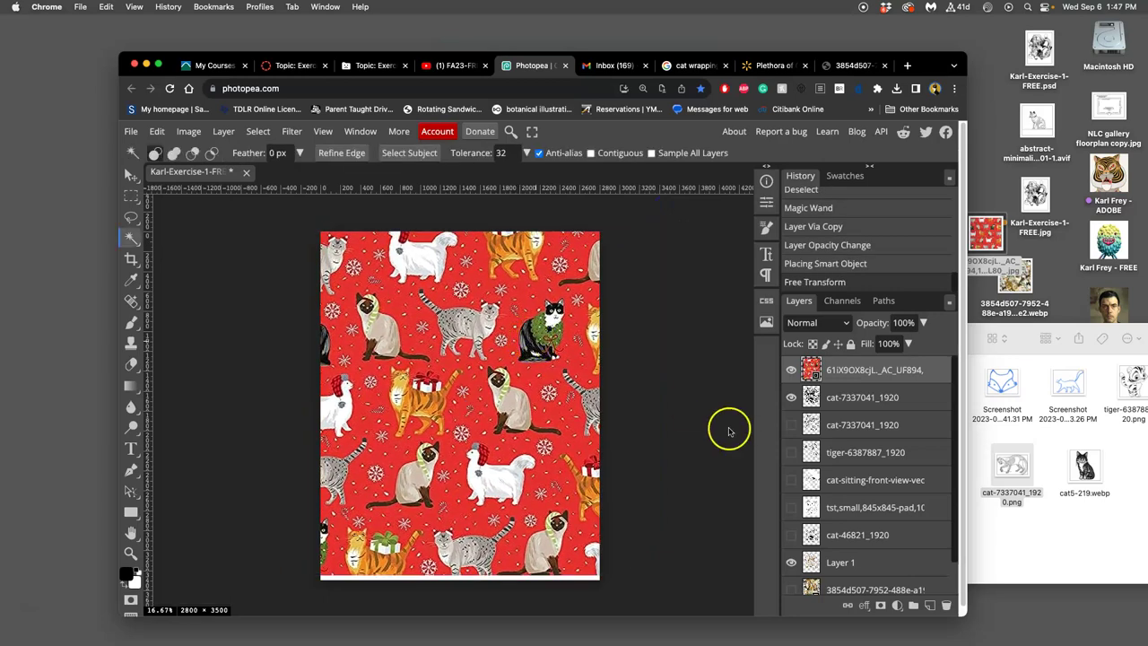
Move the pattern layer just above Layer 1 and leave it hidden.
left_click_drag(840, 377, 824, 529)
left_click(792, 563)
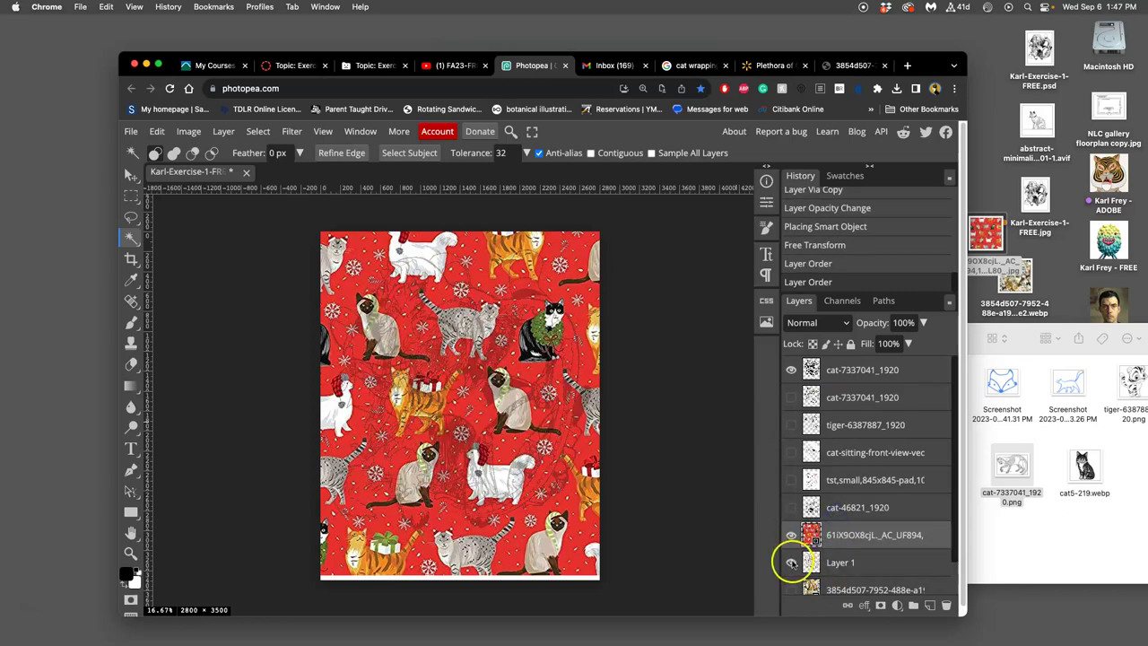
left_click(831, 371)
left_click(791, 535)
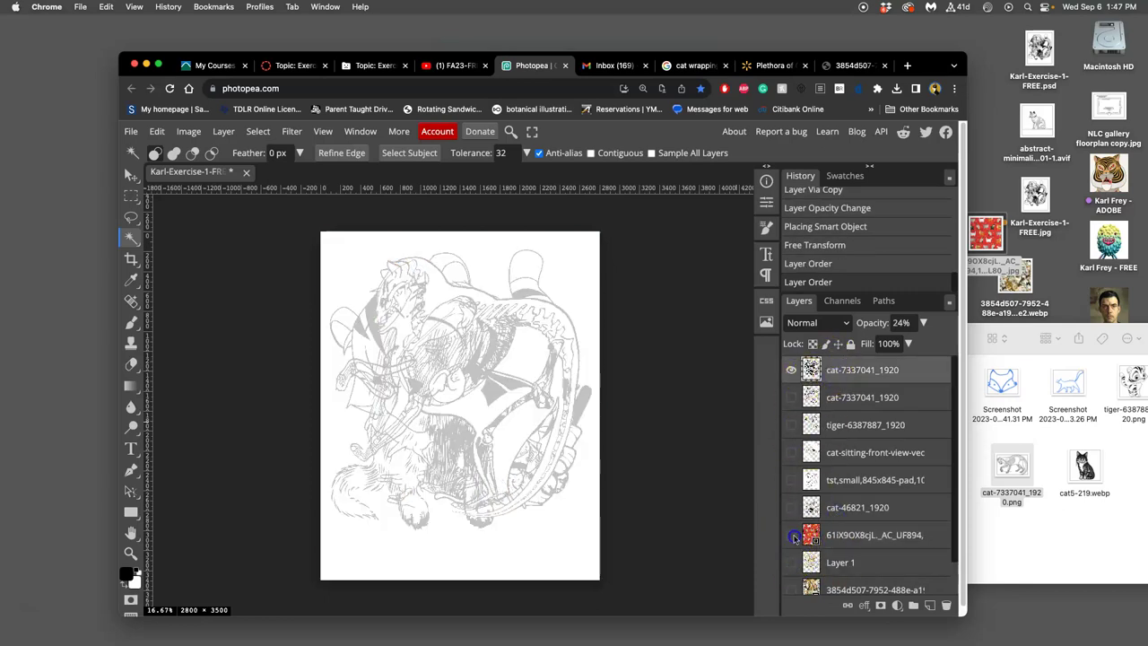
left_click(792, 536)
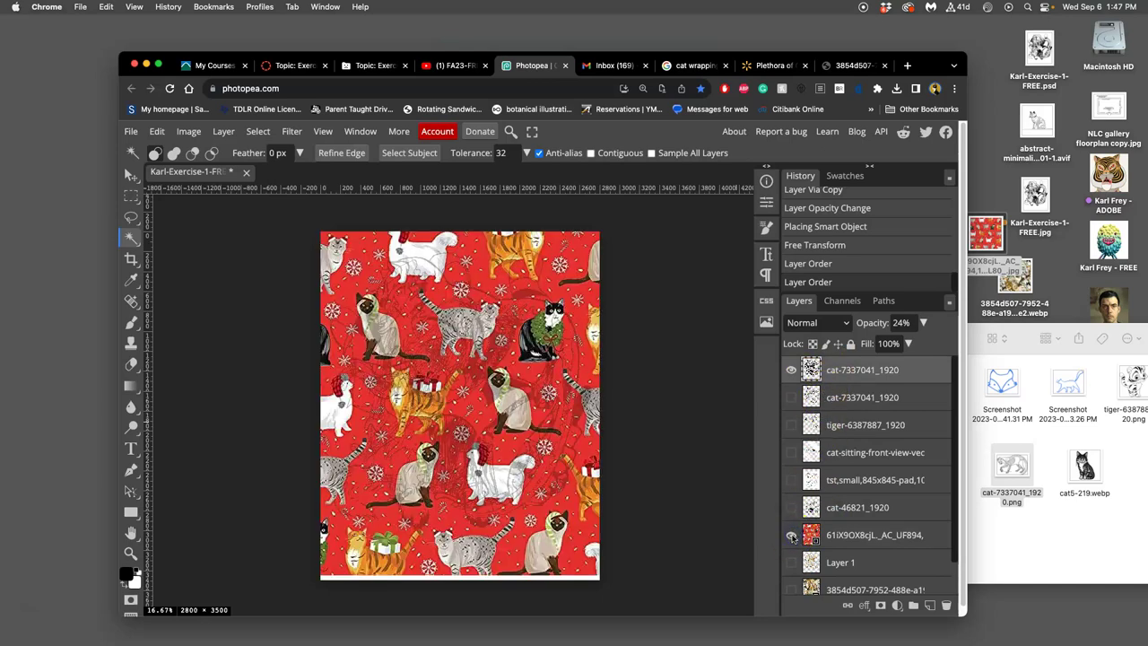
left_click(791, 535)
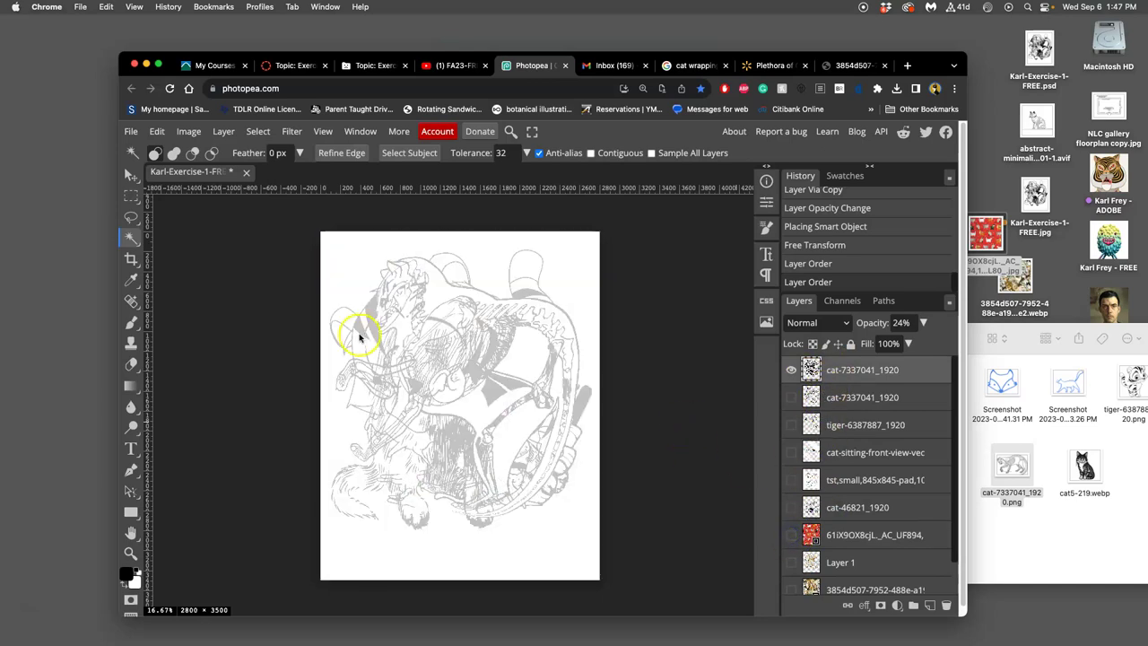
left_click(923, 322)
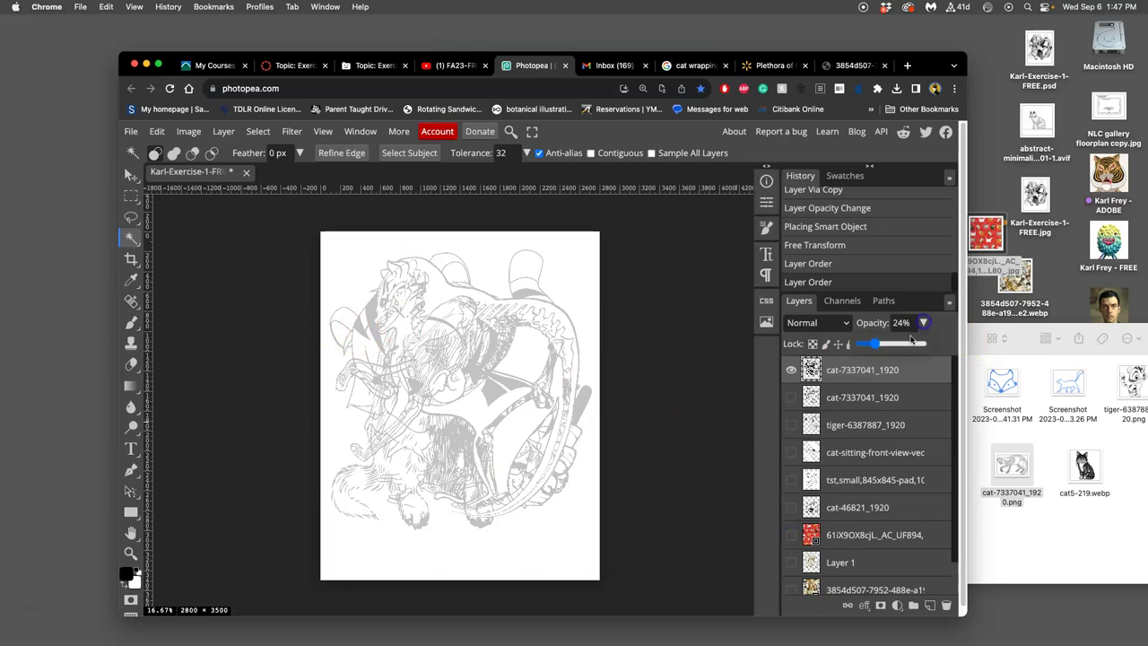
Restore the line art to 100% opacity, select its black lines, and copy the red pattern through them.
left_click_drag(876, 344, 924, 344)
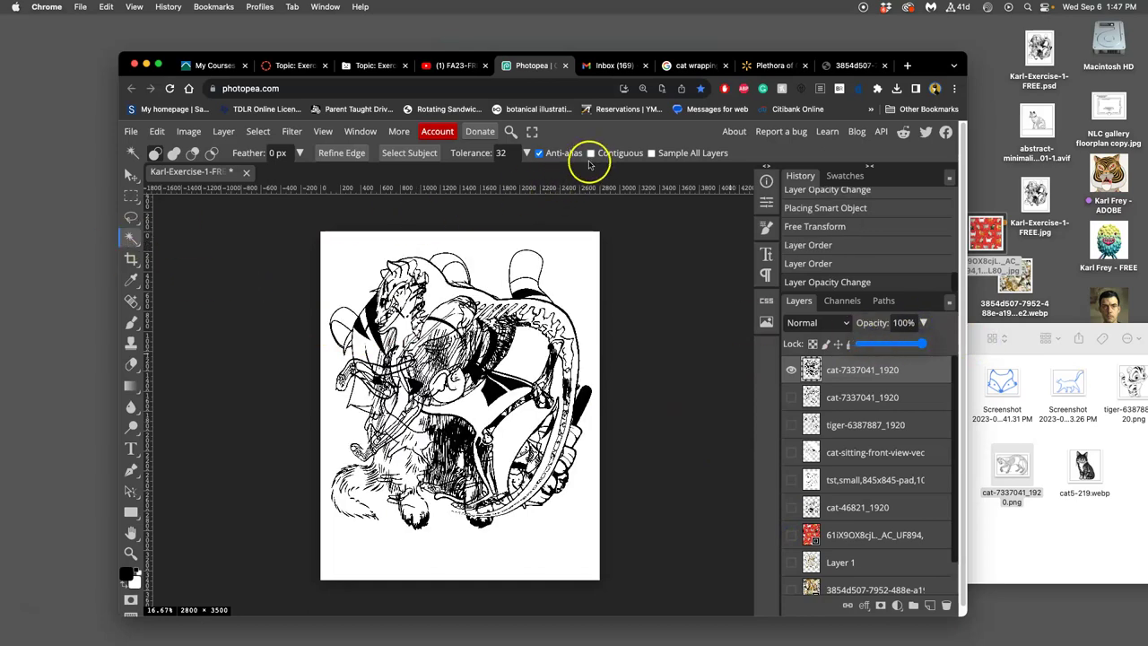
left_click(492, 388)
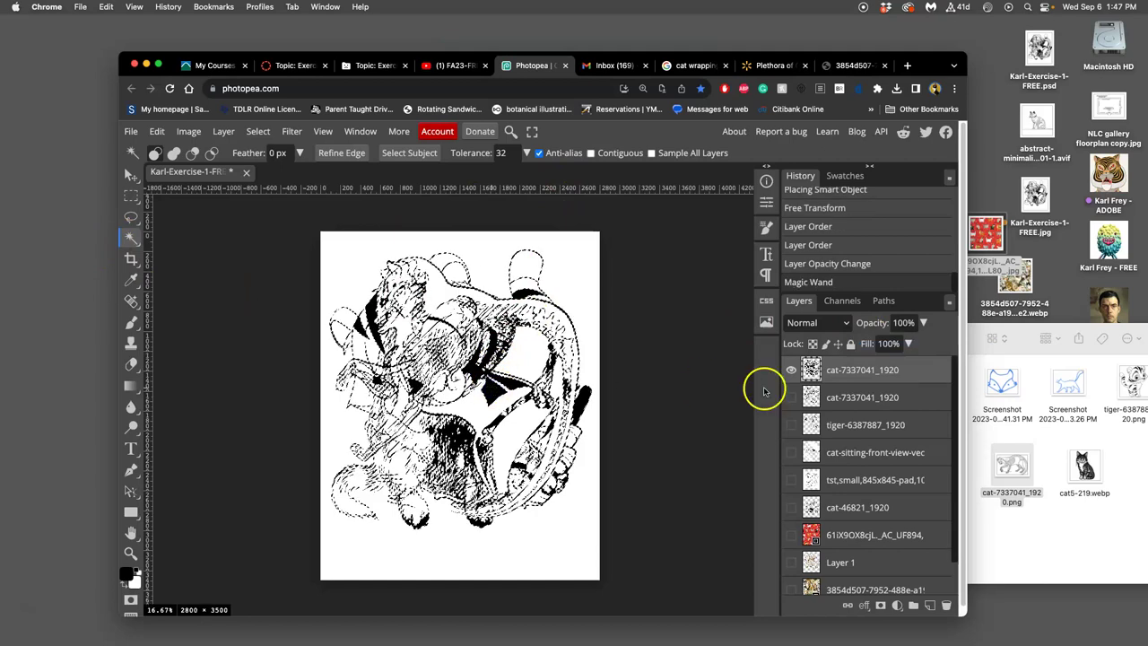
left_click(792, 370)
left_click(792, 534)
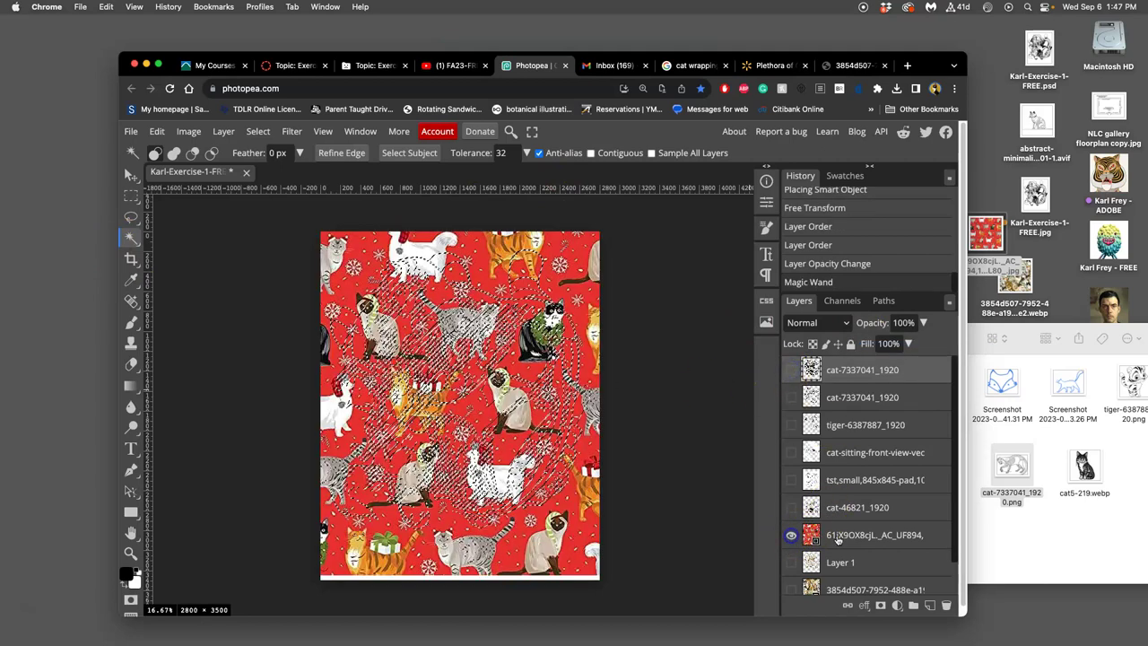
left_click(837, 538)
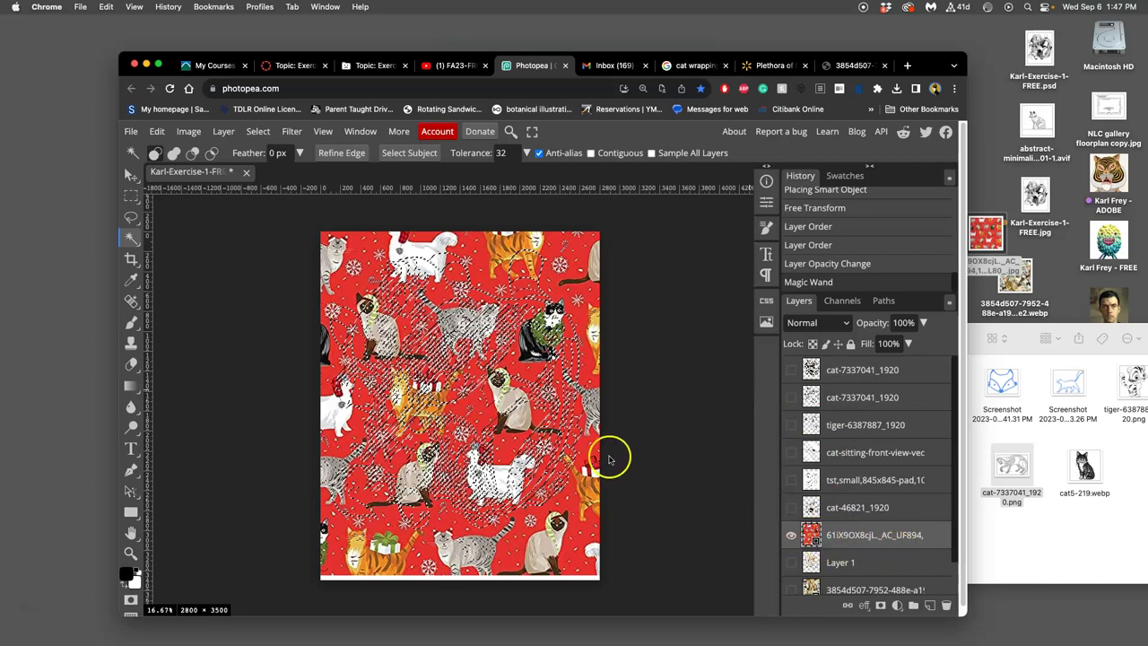
key("super+j")
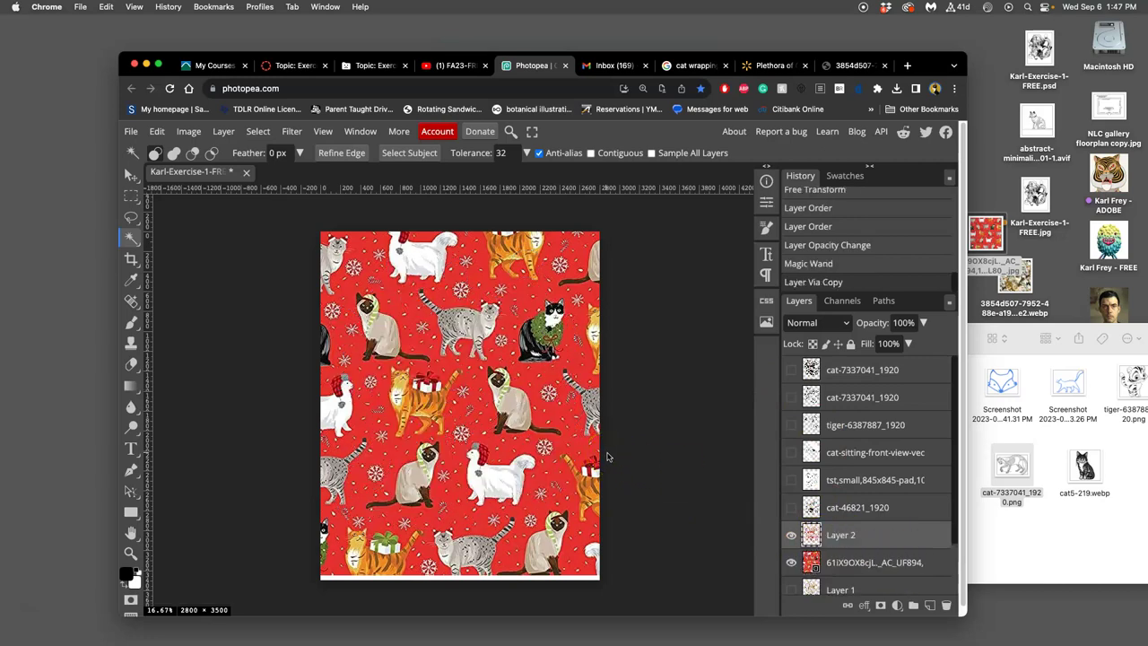
left_click(791, 563)
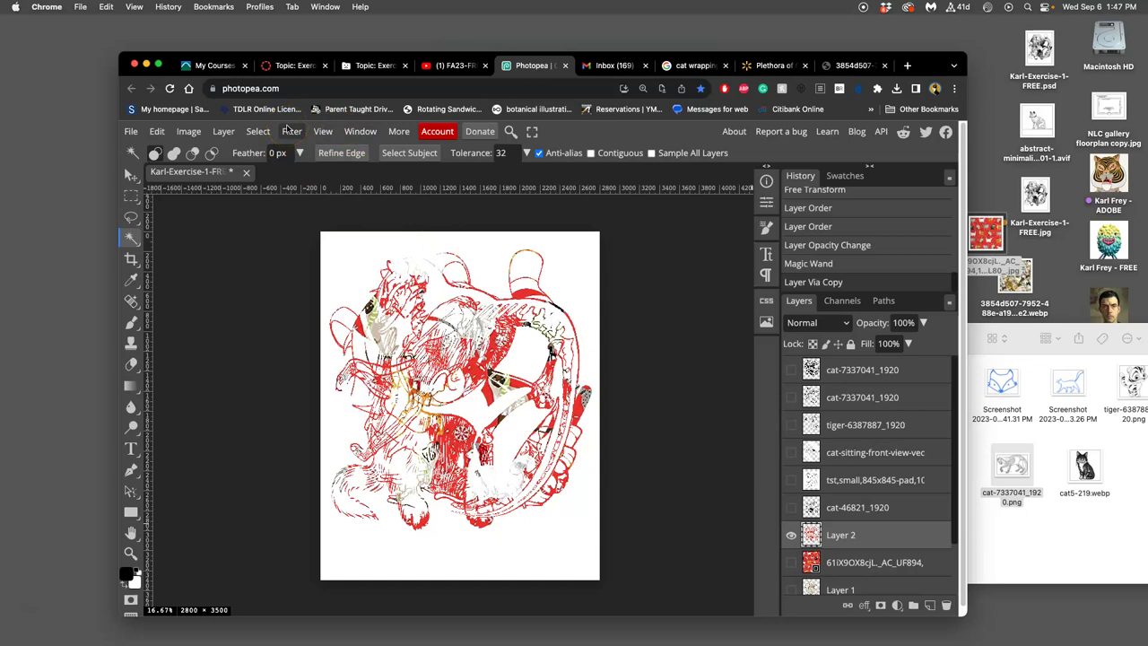
Duplicate Layer 2, then delete the extra copy.
left_click(869, 537)
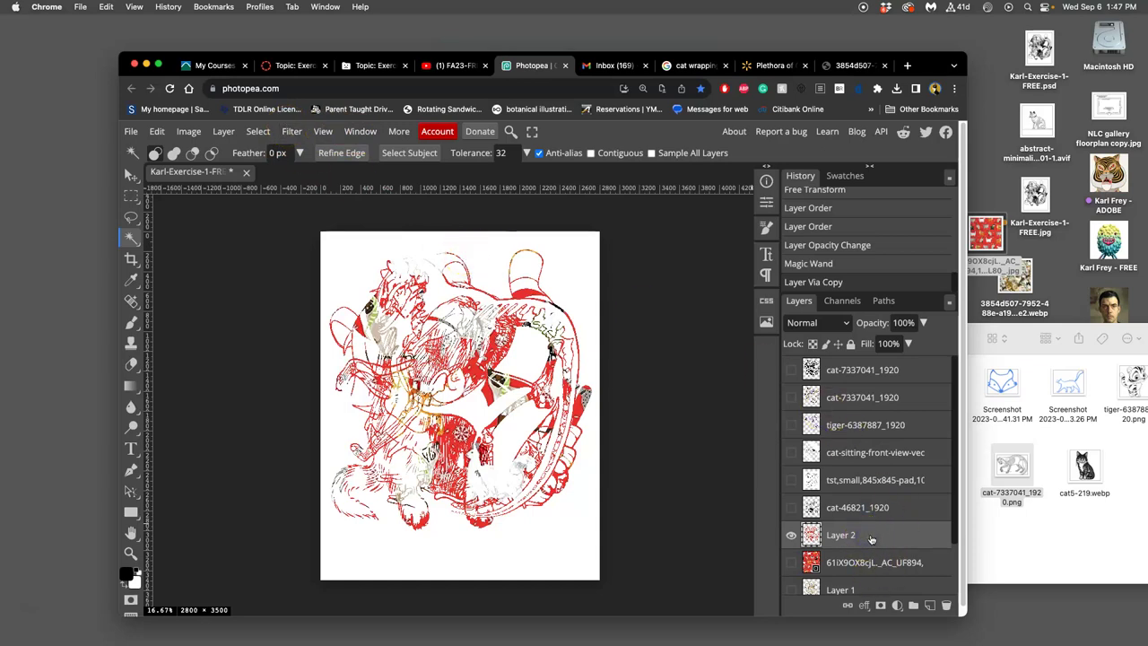
key("ctrl+j")
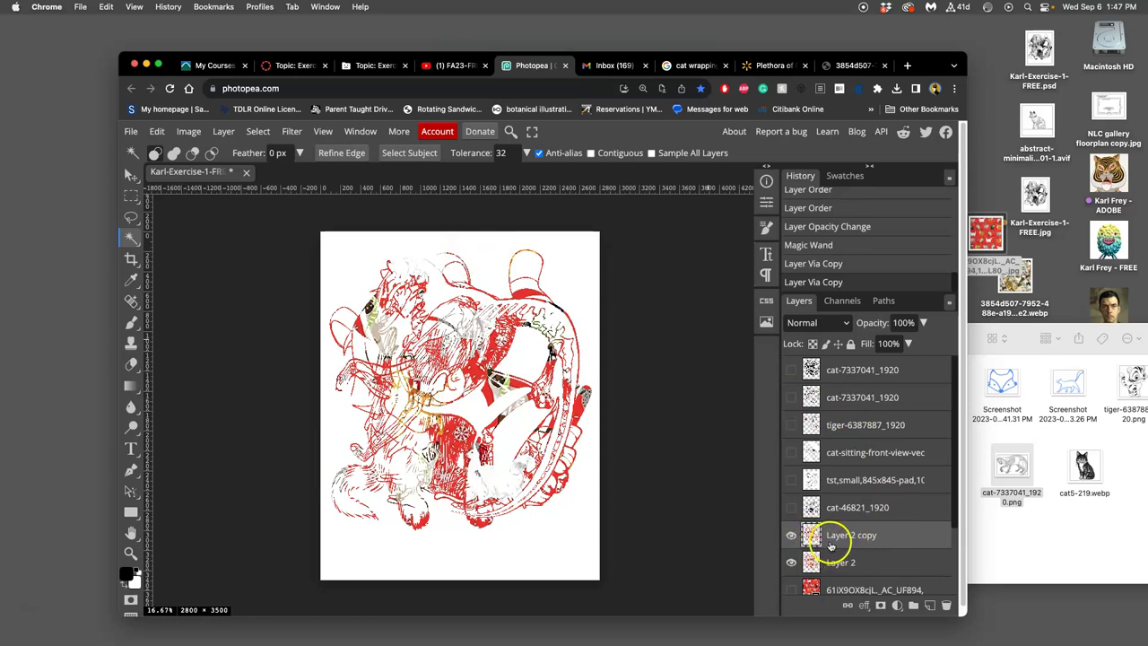
key("Delete")
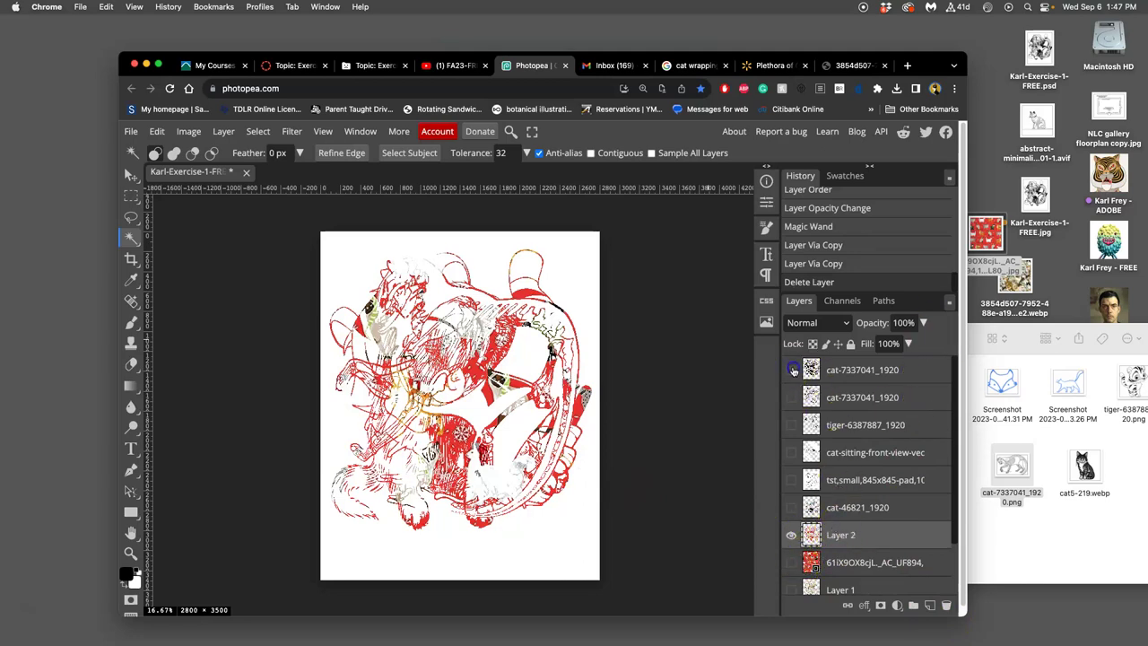
Sort out layer visibility, keeping Layer 2 visible and active with the pattern hidden.
left_click(791, 369)
left_click(793, 589)
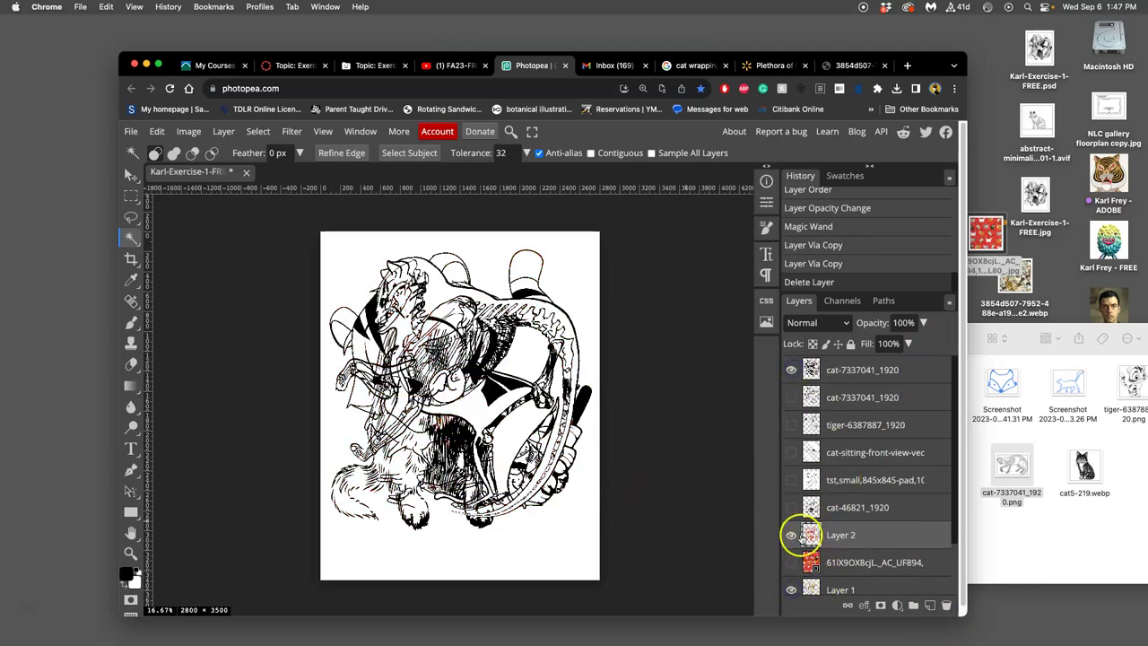
left_click(792, 535)
left_click(791, 369)
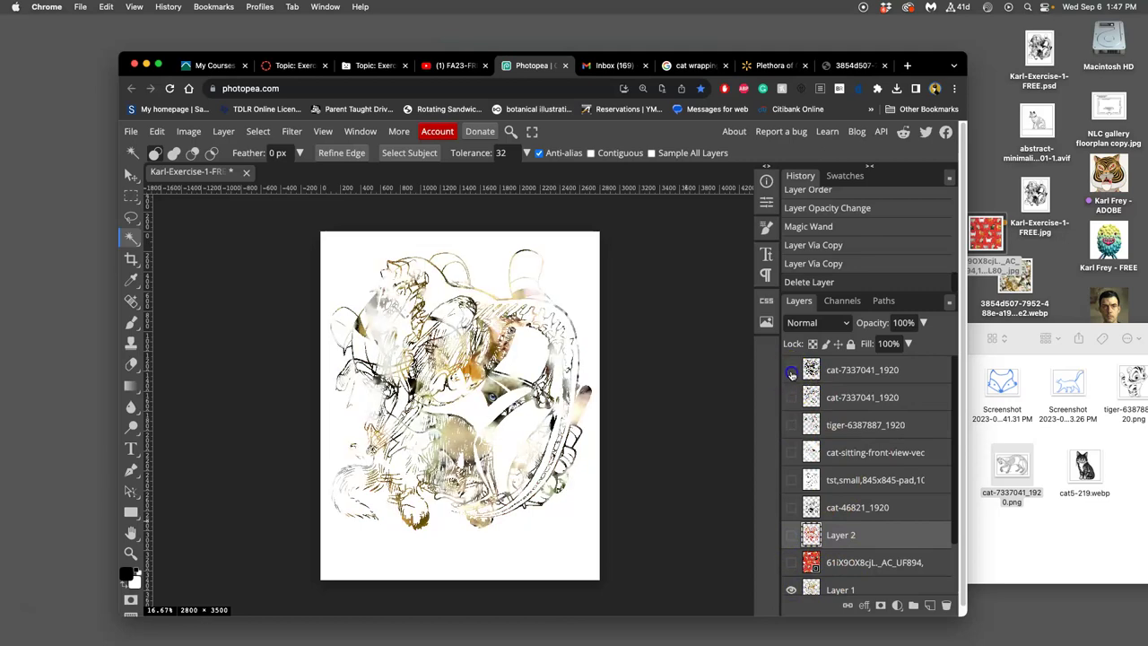
left_click(790, 562)
left_click(828, 565)
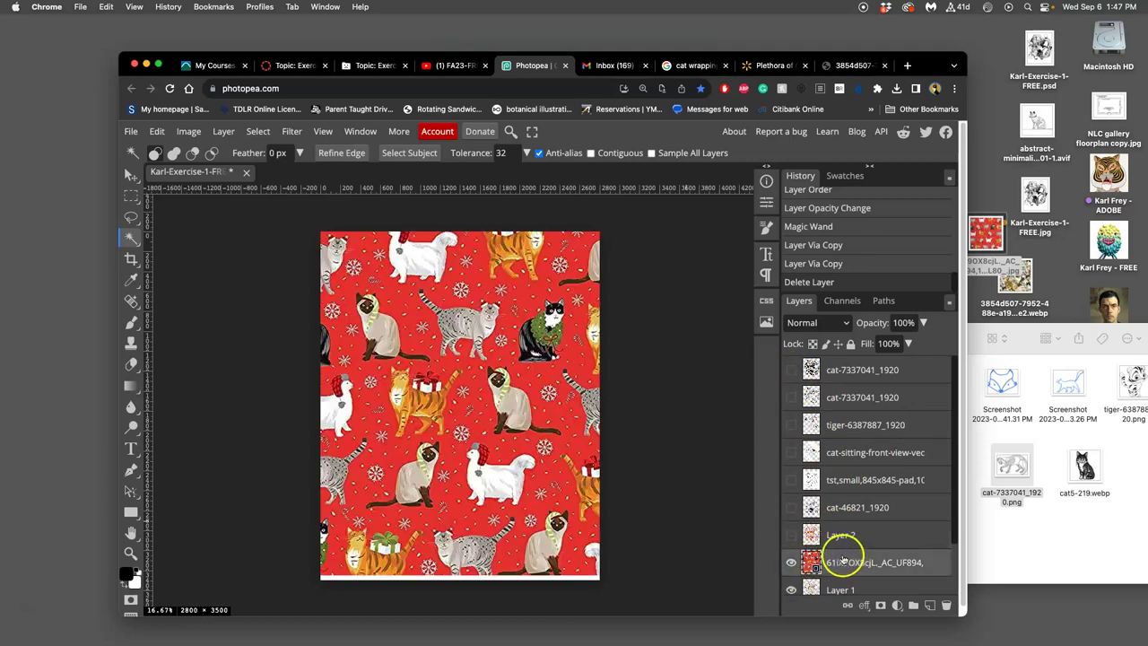
left_click(791, 563)
left_click(791, 536)
left_click(848, 535)
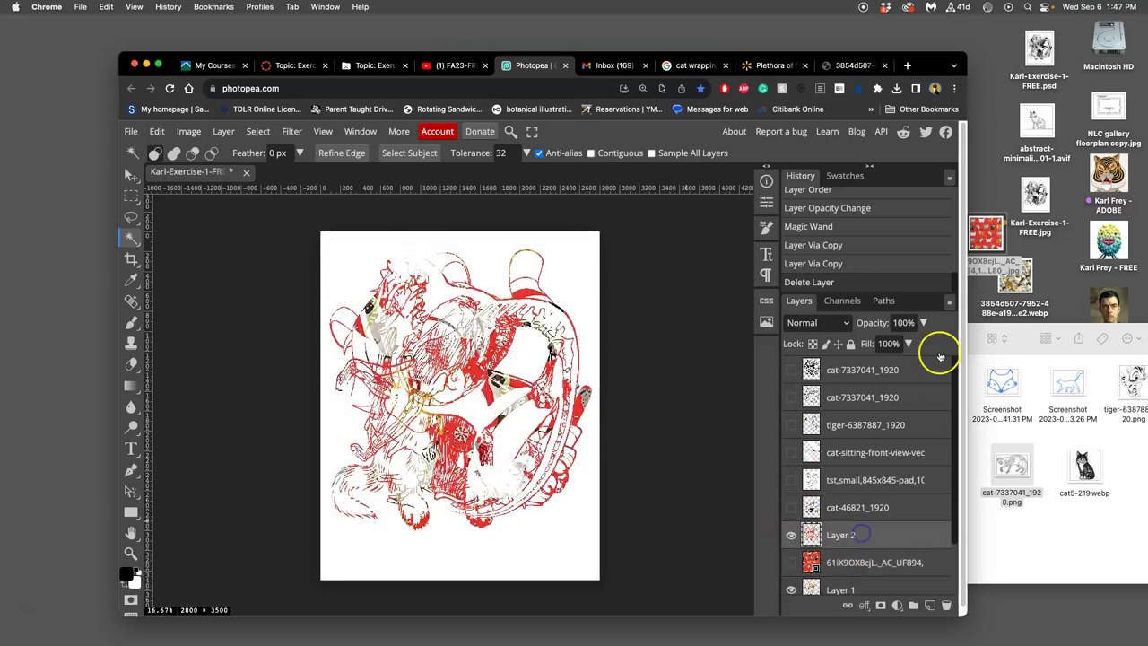
Set Layer 2 to 28% opacity and, after trying Multiply and Overlay, Pin Light blending.
left_click(923, 323)
left_click_drag(925, 344, 875, 347)
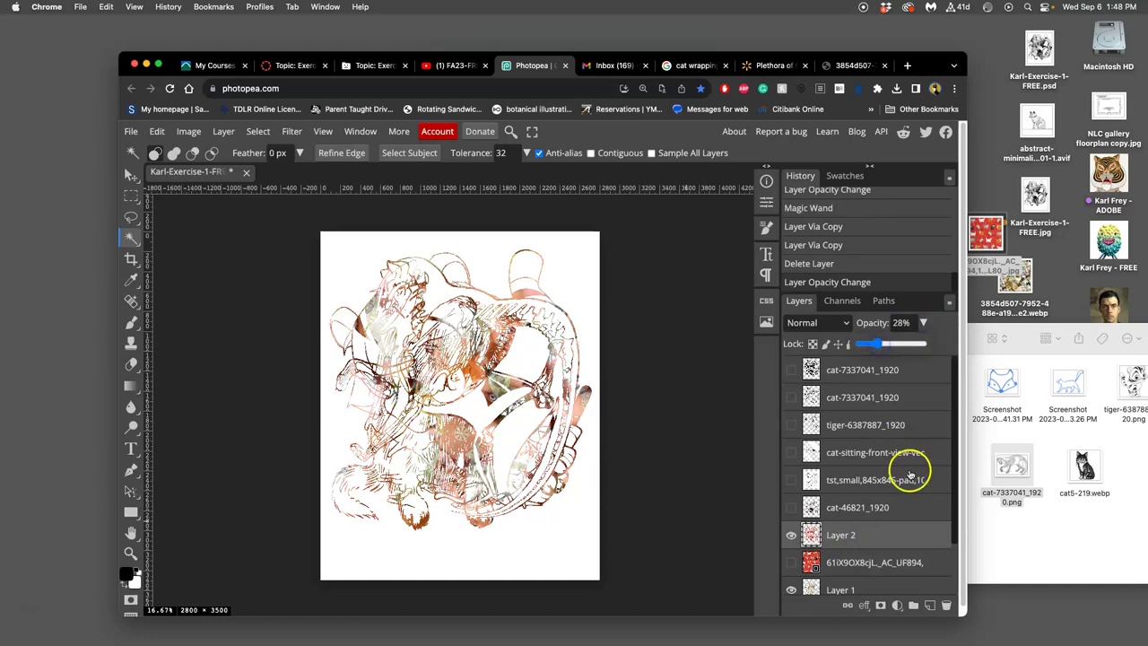
left_click(819, 323)
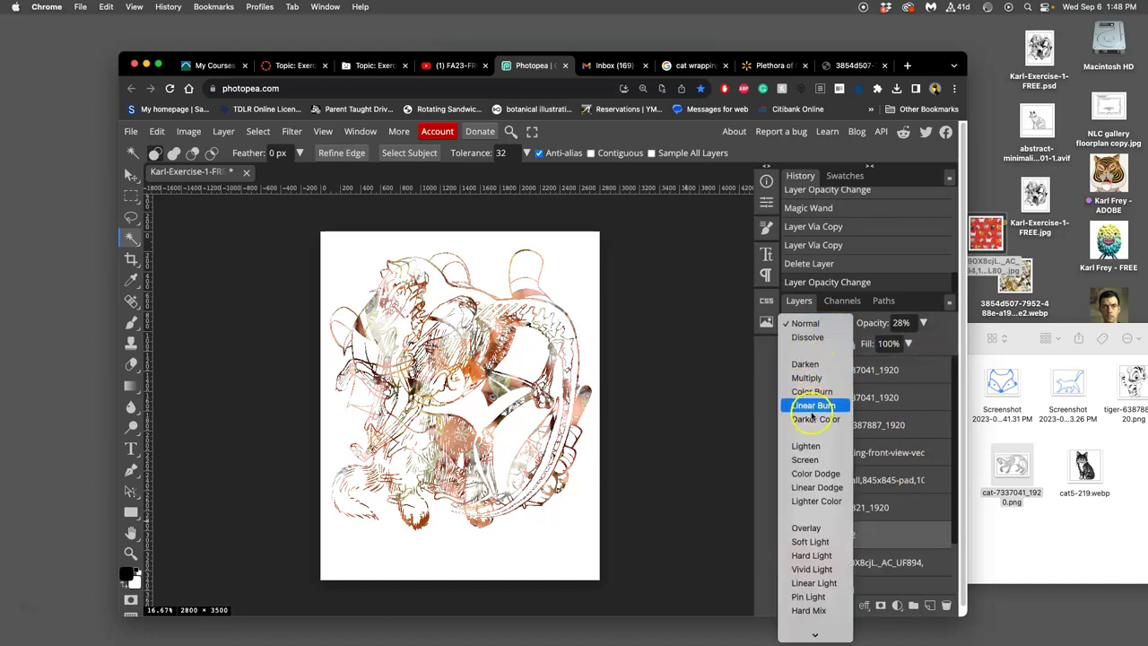
left_click(806, 379)
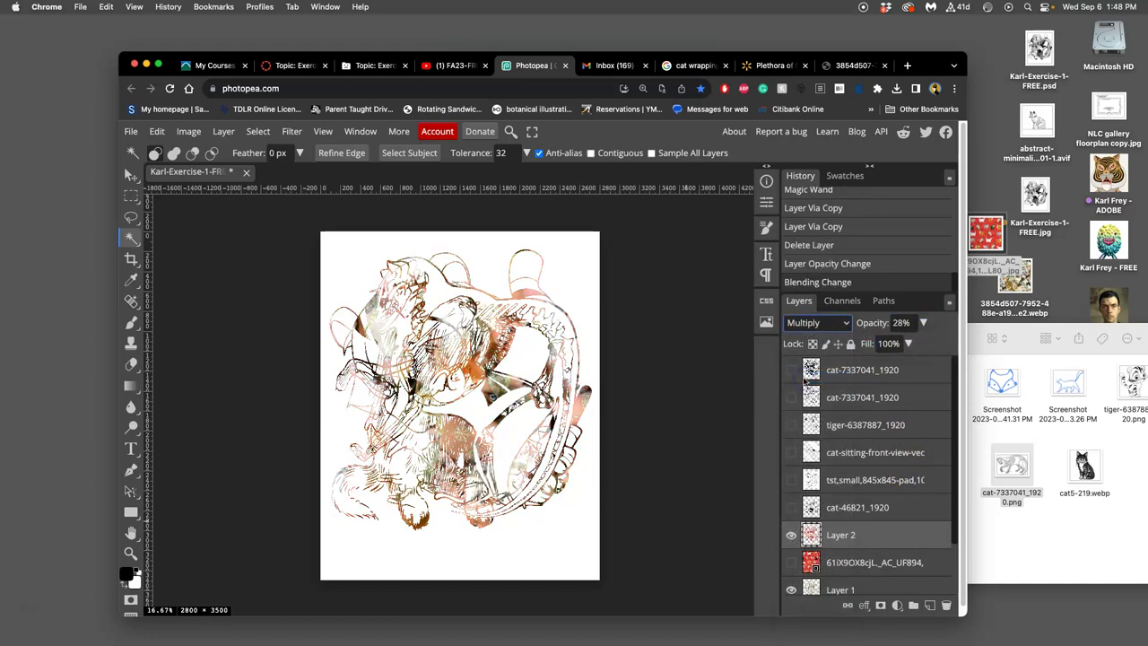
left_click(812, 323)
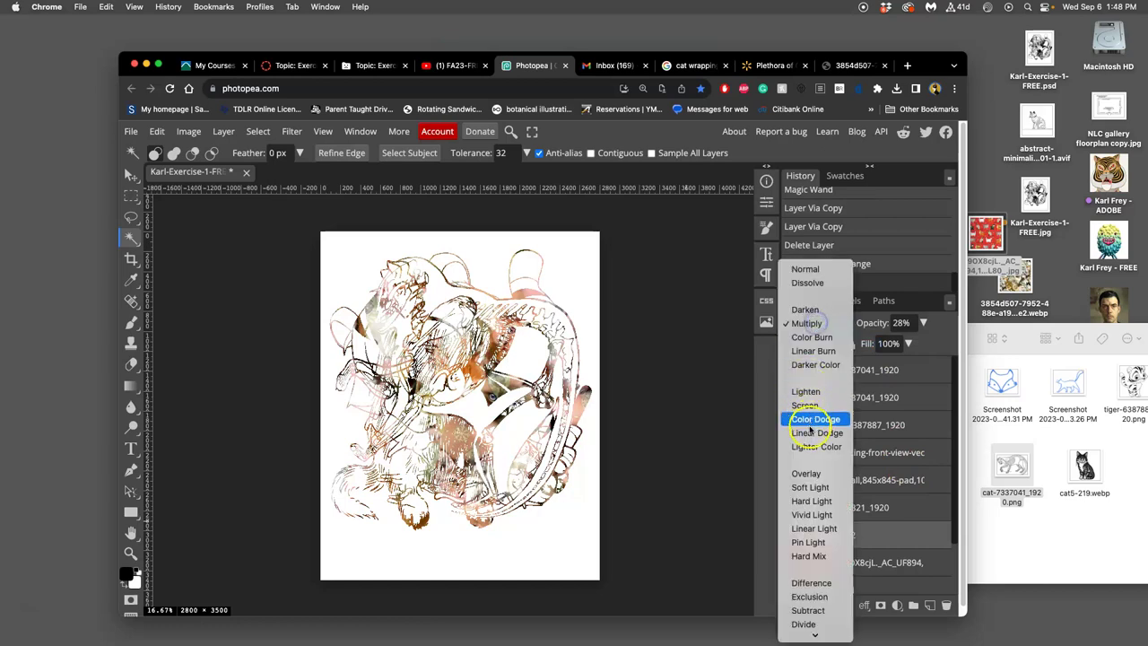
left_click(806, 473)
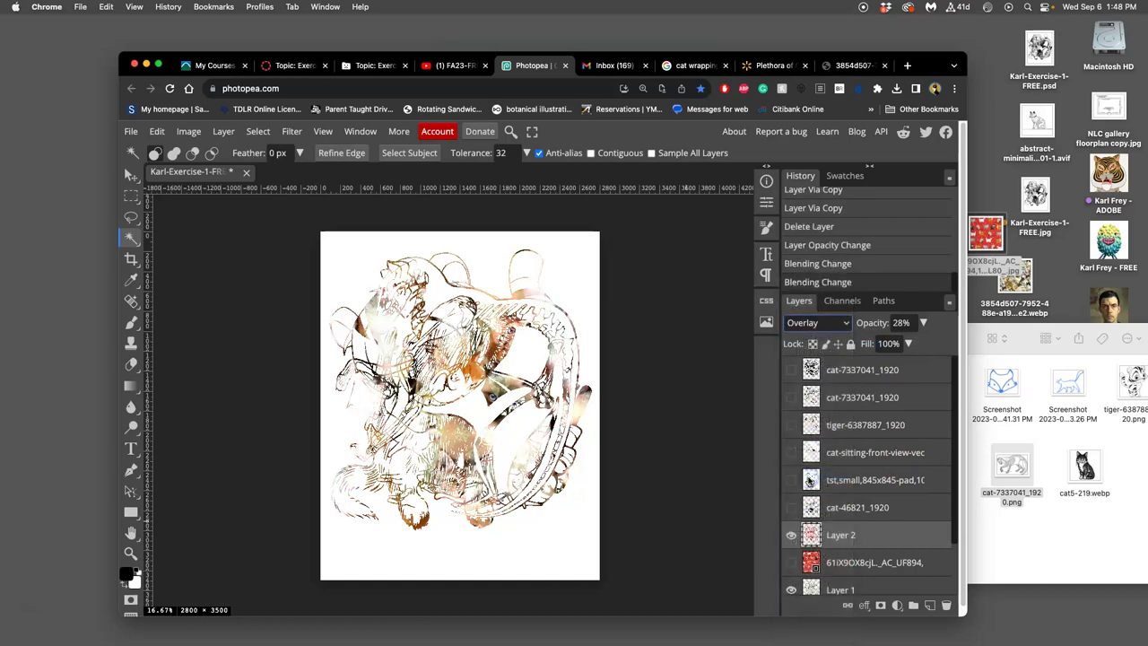
left_click(816, 323)
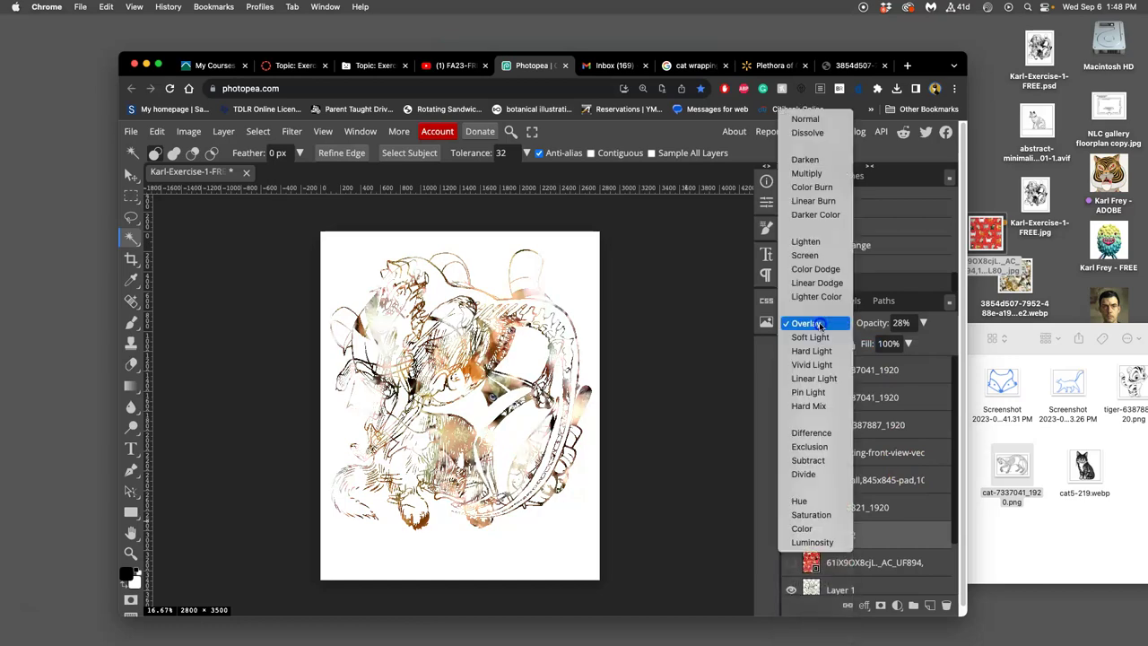
left_click(810, 392)
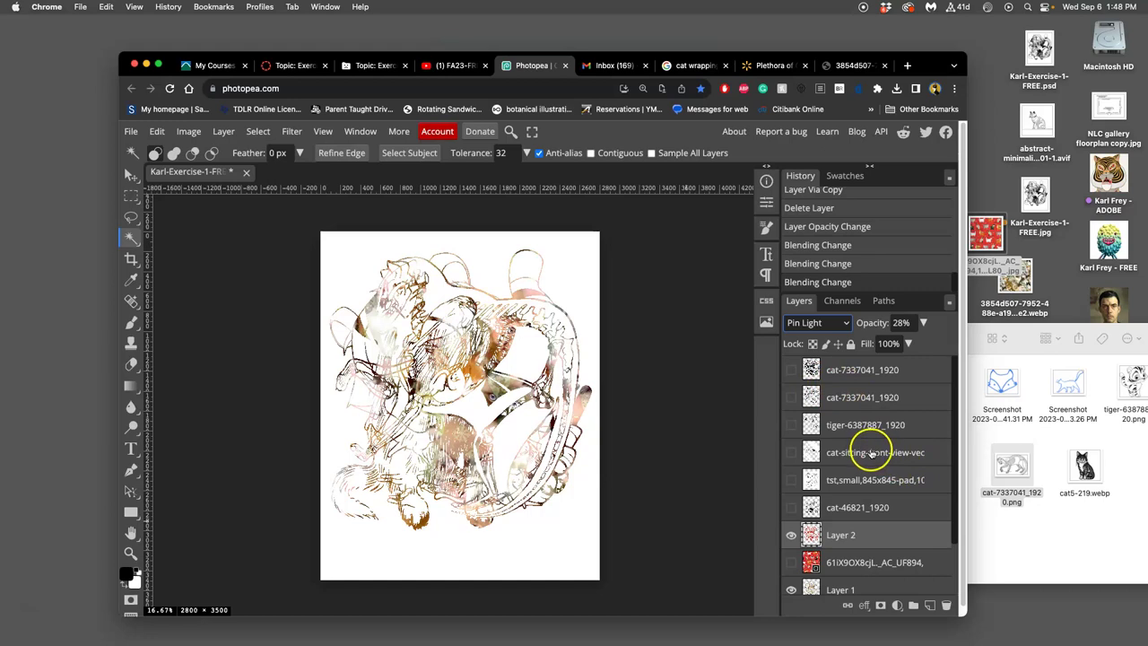
Show the top cat layer, set it to Pin Light, and fade its opacity to 24%.
left_click(793, 371)
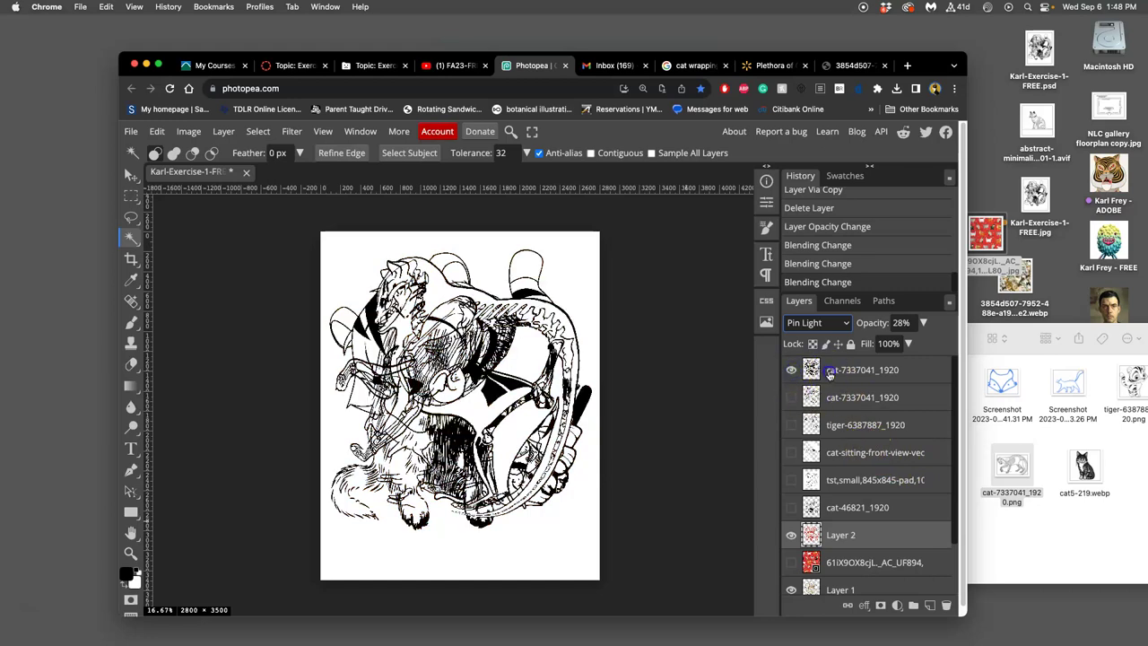
left_click(827, 372)
left_click(833, 325)
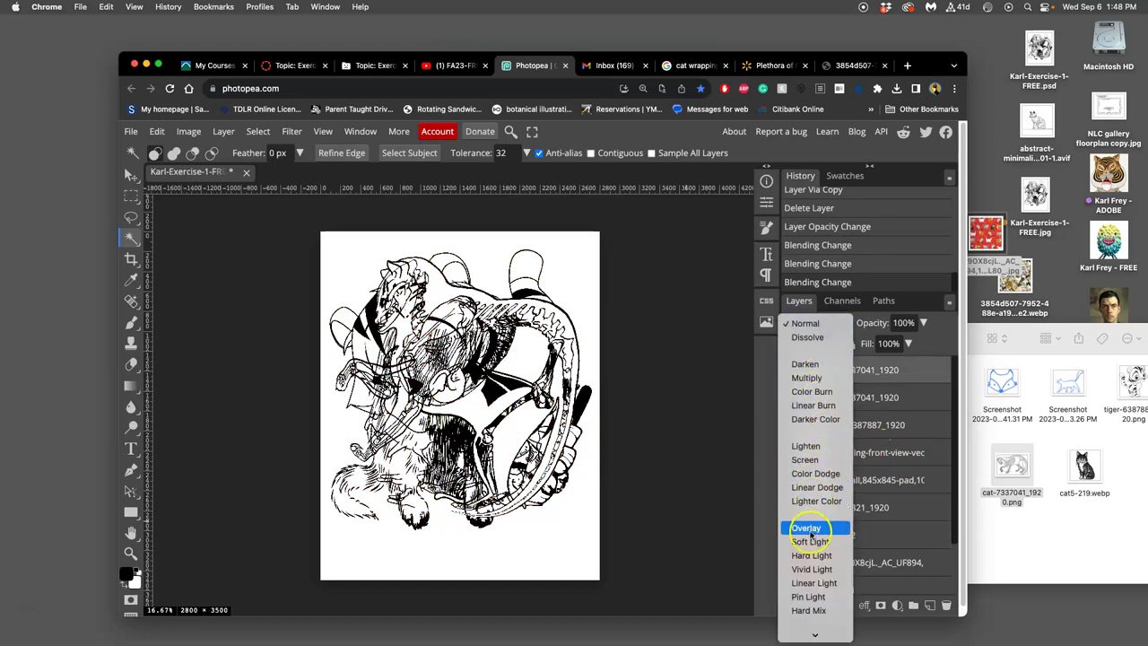
scroll(813, 539, "down", 2)
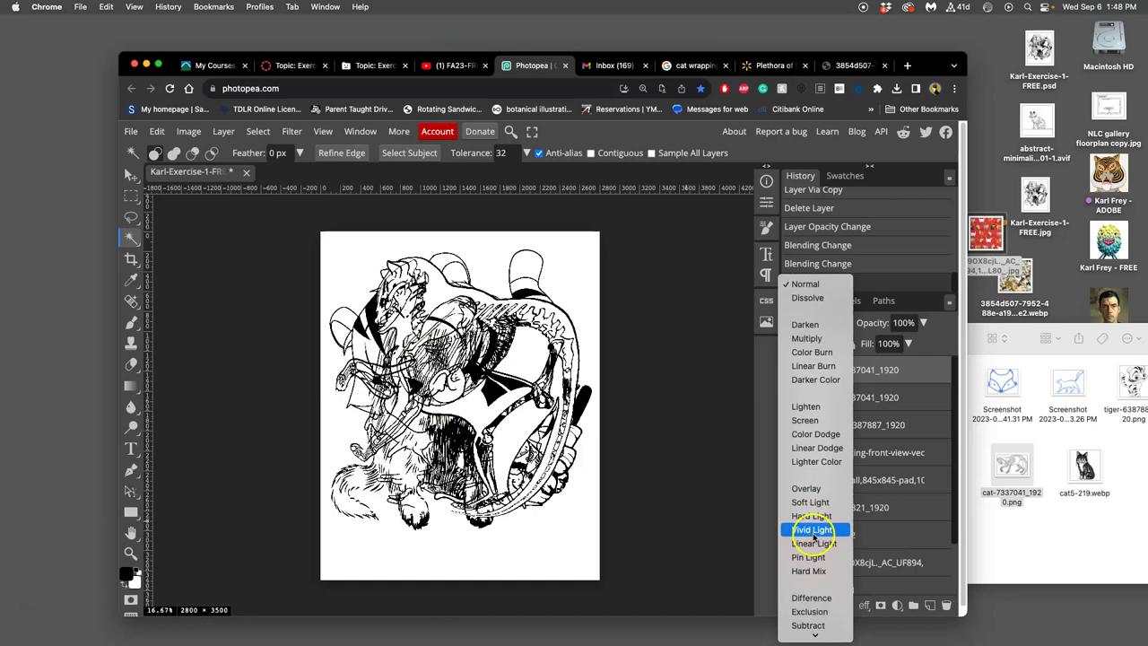
left_click(809, 557)
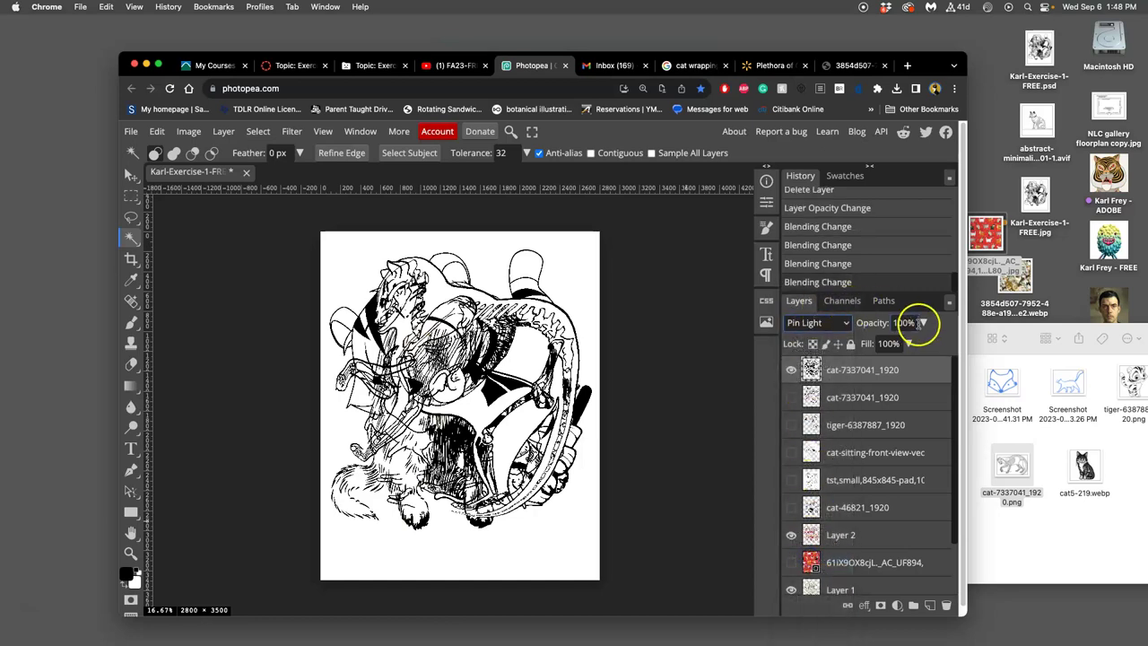
left_click(922, 323)
left_click_drag(922, 346, 870, 348)
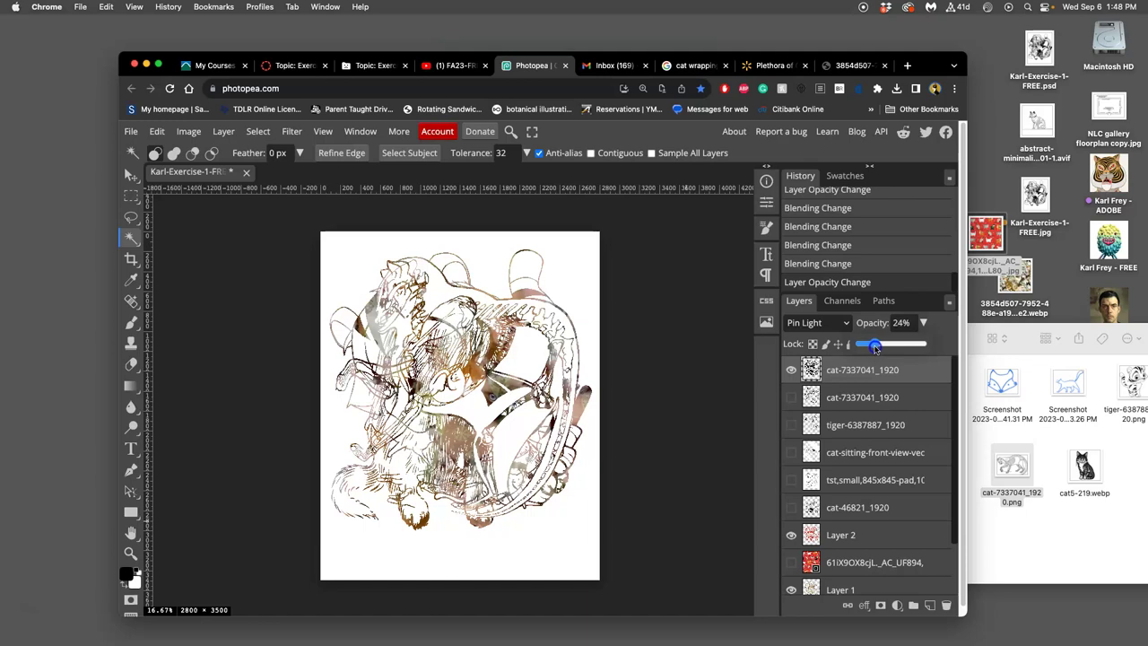
Return the top cat layer to Normal blending and select Layer 1, leaving it visible.
left_click(817, 323)
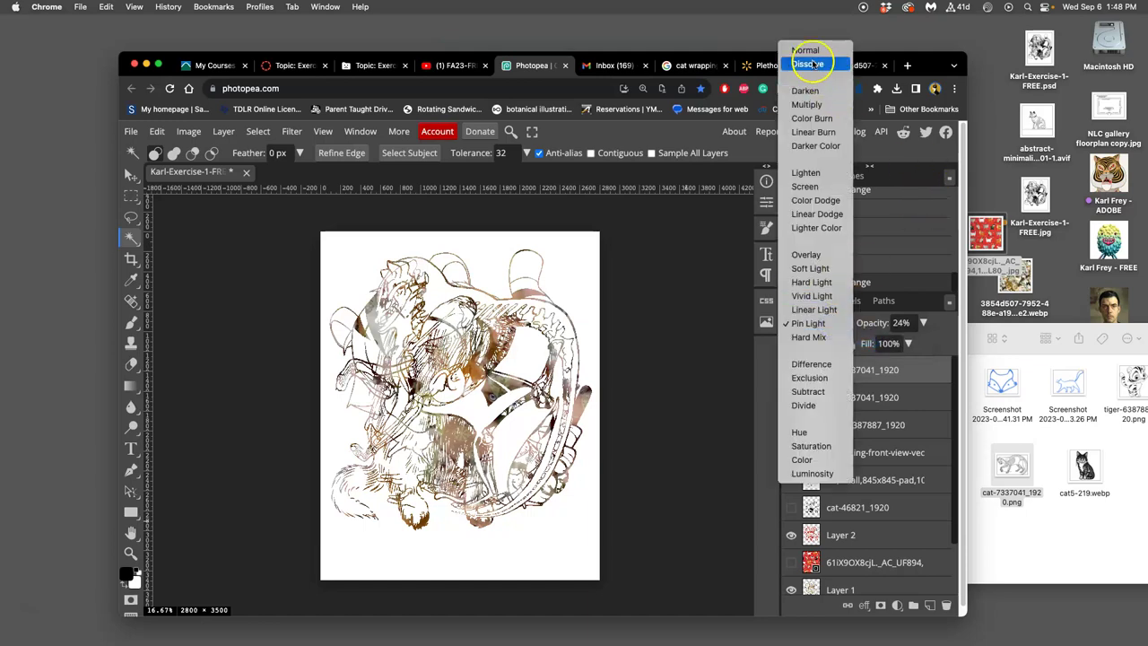
left_click(805, 50)
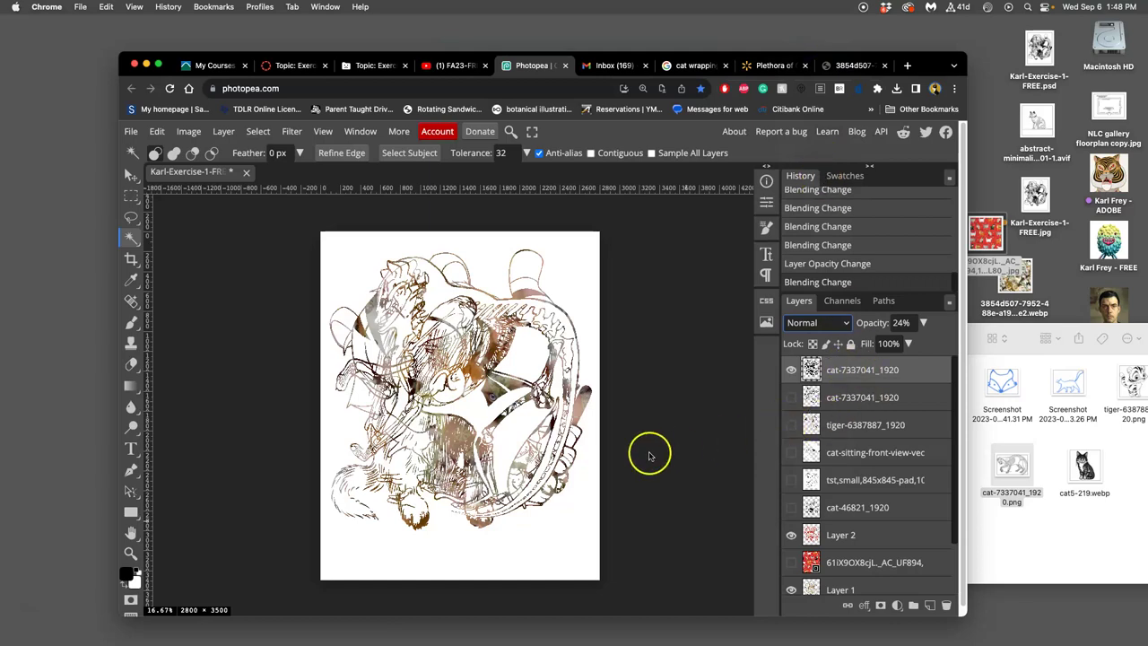
scroll(818, 513, "down", 3)
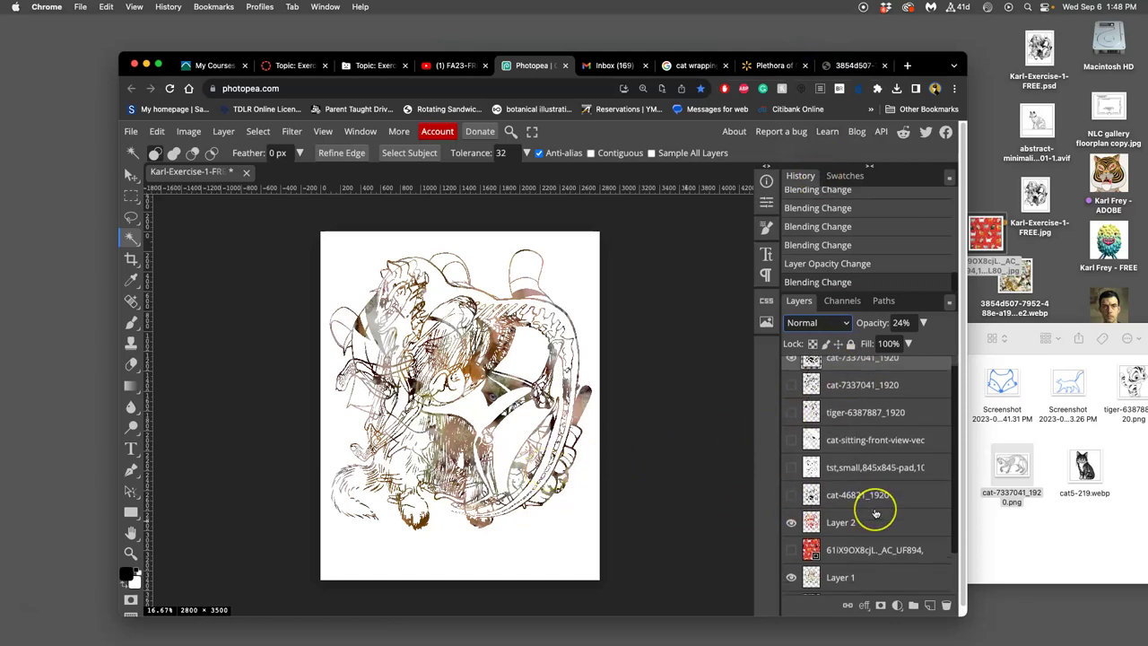
left_click(791, 551)
left_click(792, 551)
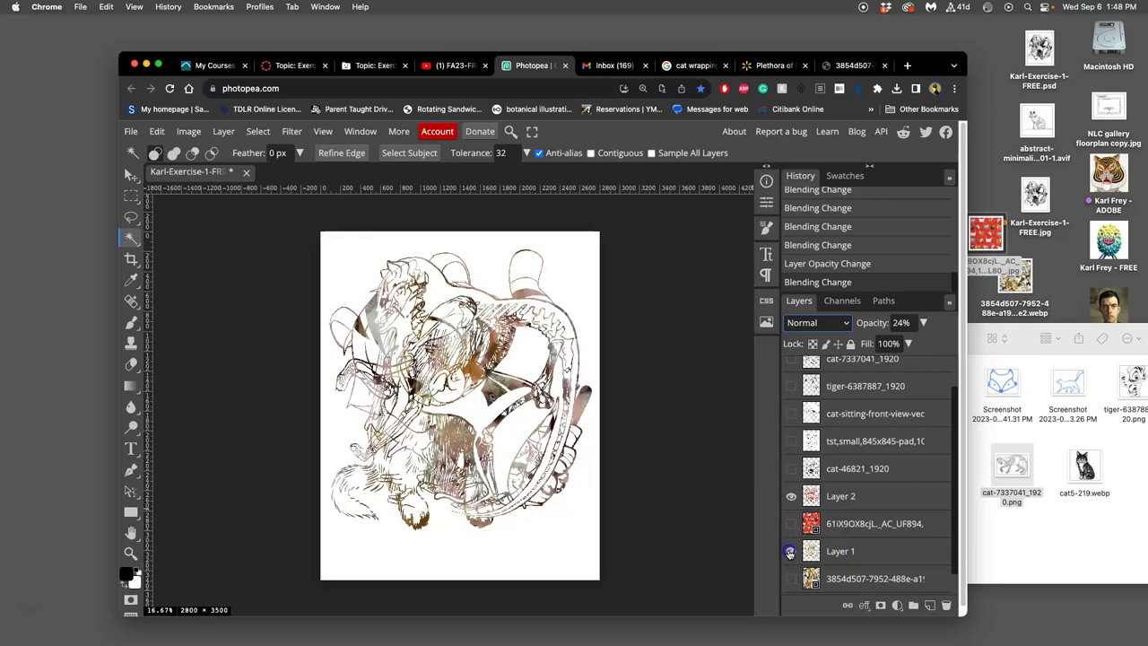
left_click(792, 550)
left_click(791, 551)
left_click(867, 555)
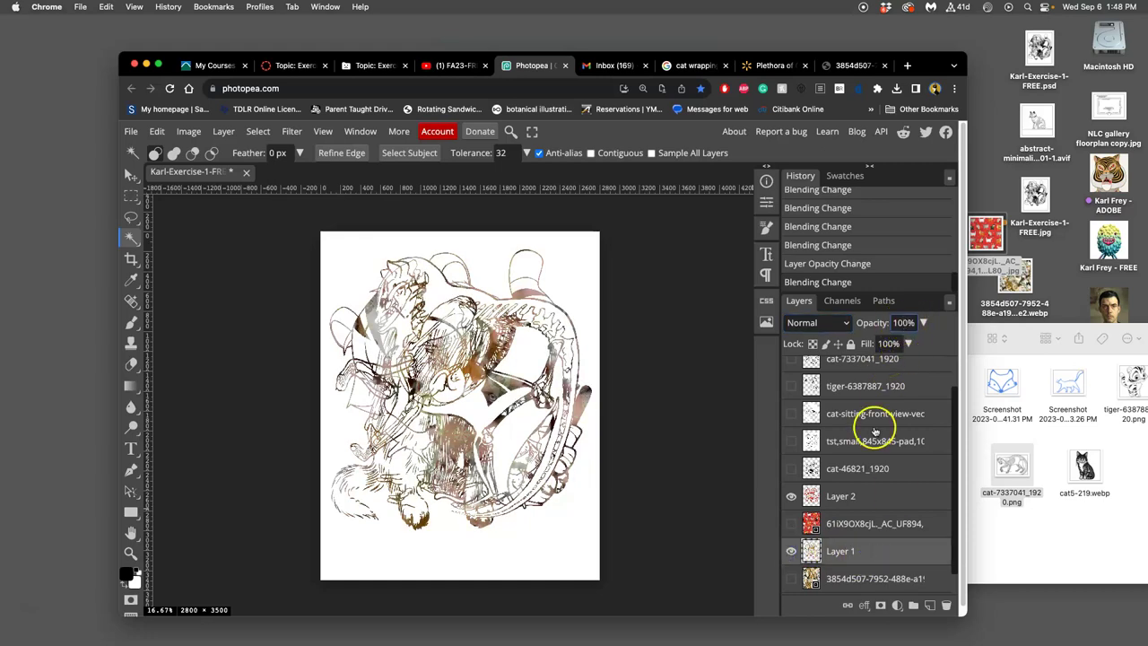
Enable a Drop Shadow in Layer 1's Layer Style dialog.
double_click(900, 556)
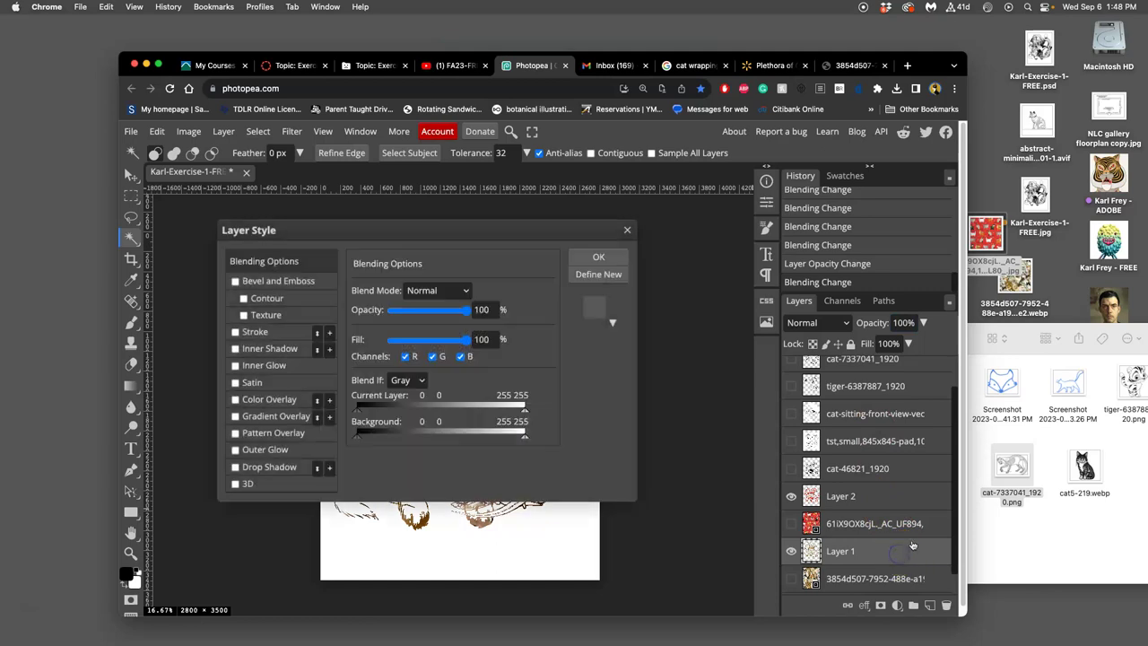
left_click(235, 469)
left_click(271, 468)
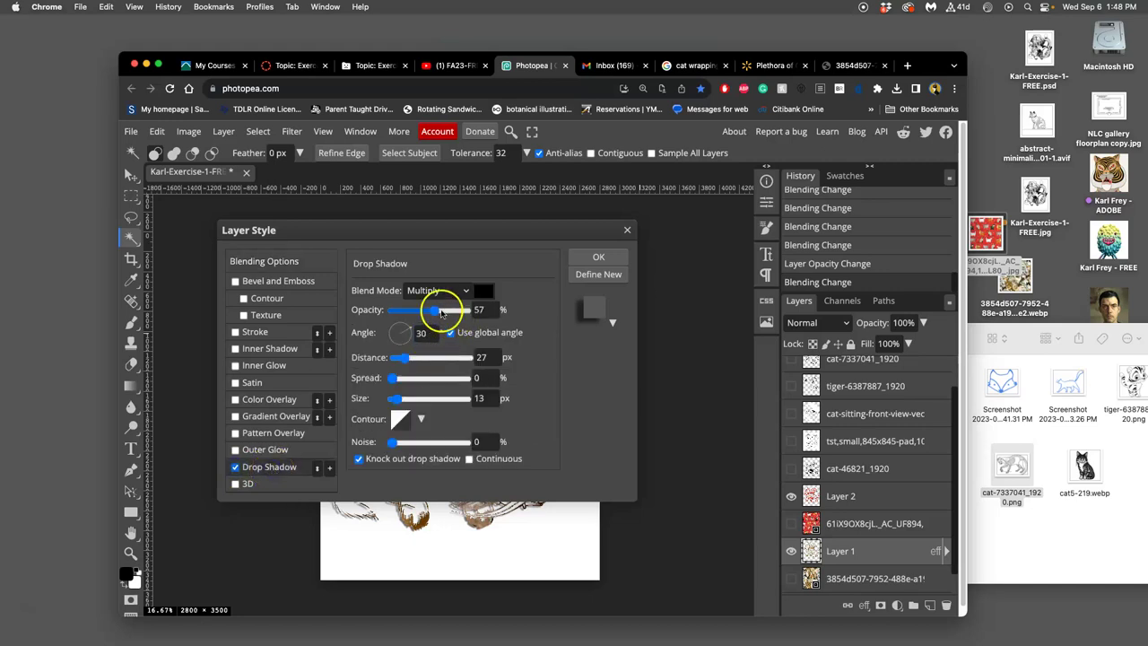
left_click_drag(485, 228, 673, 144)
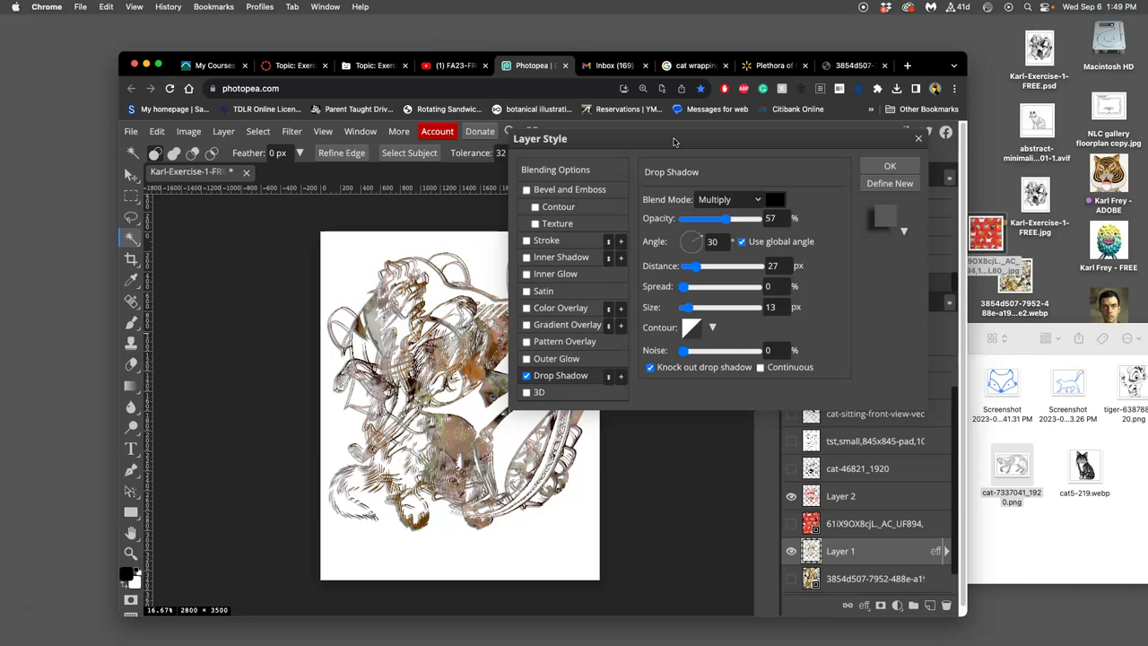
Set the shadow to 81% opacity, 4 px distance, 10% spread, 2 px size and apply.
left_click_drag(691, 266, 688, 268)
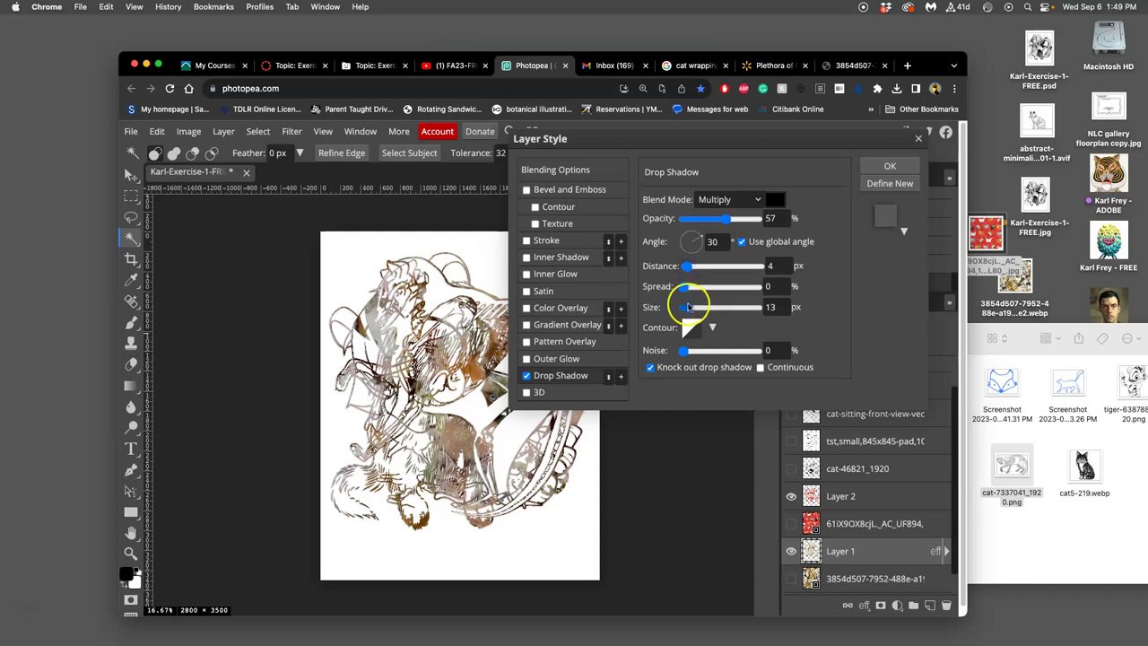
left_click_drag(689, 307, 686, 307)
left_click_drag(724, 218, 745, 219)
left_click_drag(686, 287, 693, 288)
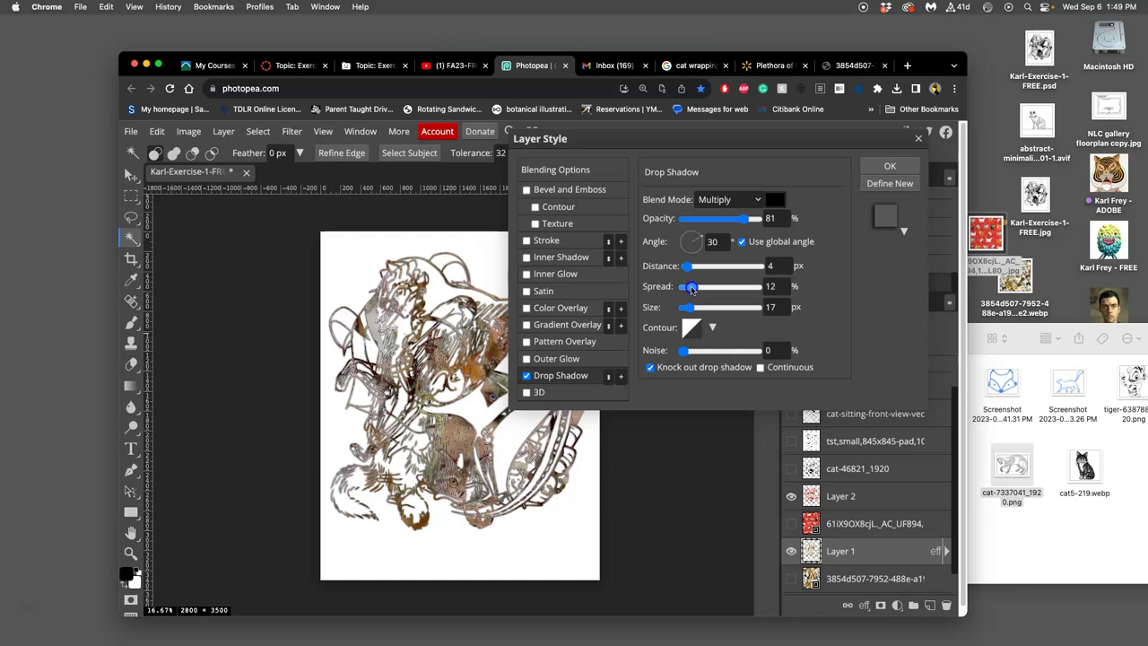
left_click_drag(690, 299, 685, 307)
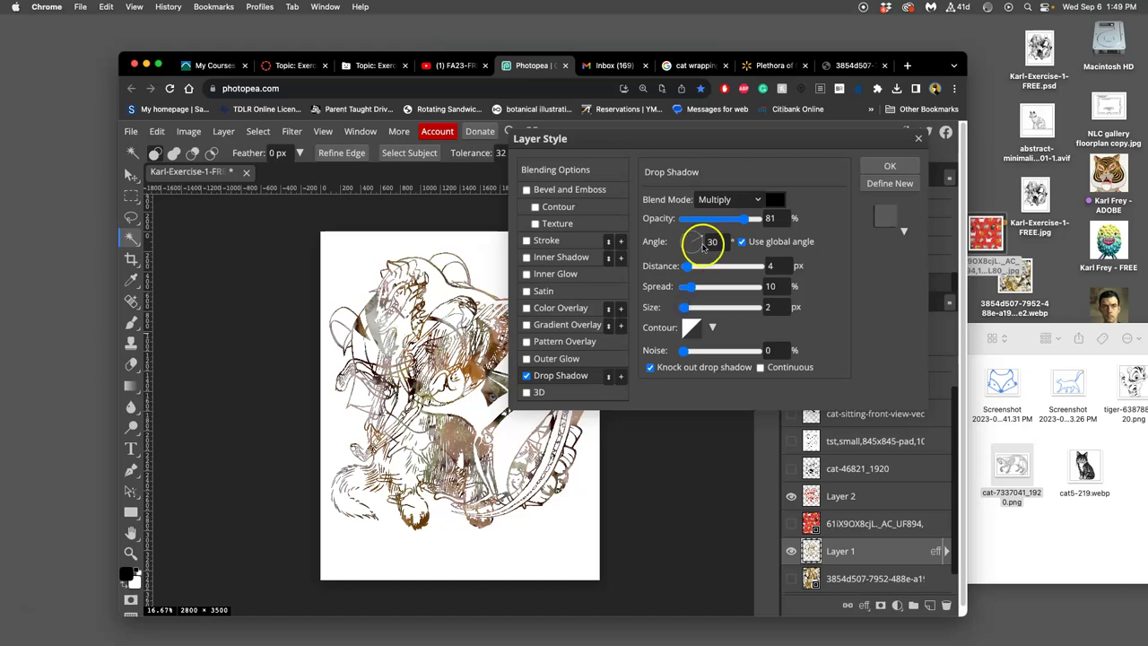
left_click(878, 166)
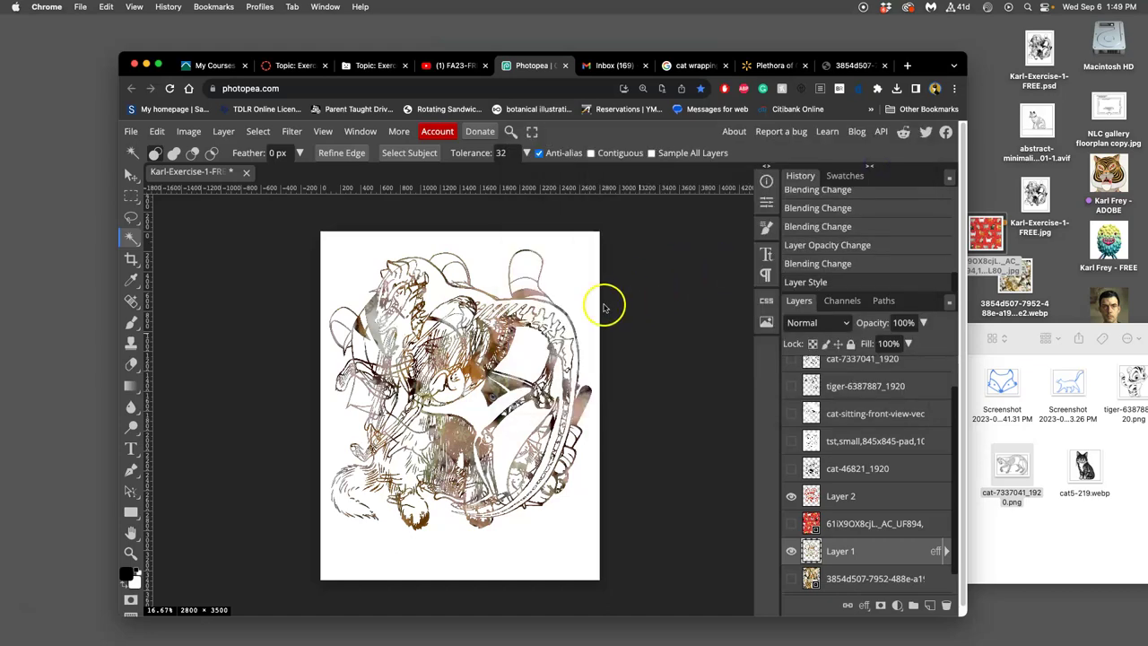
key("ctrl+equal")
key("ctrl+equal")
key("ctrl+equal")
key("ctrl+equal")
key("ctrl+equal")
key("ctrl+equal")
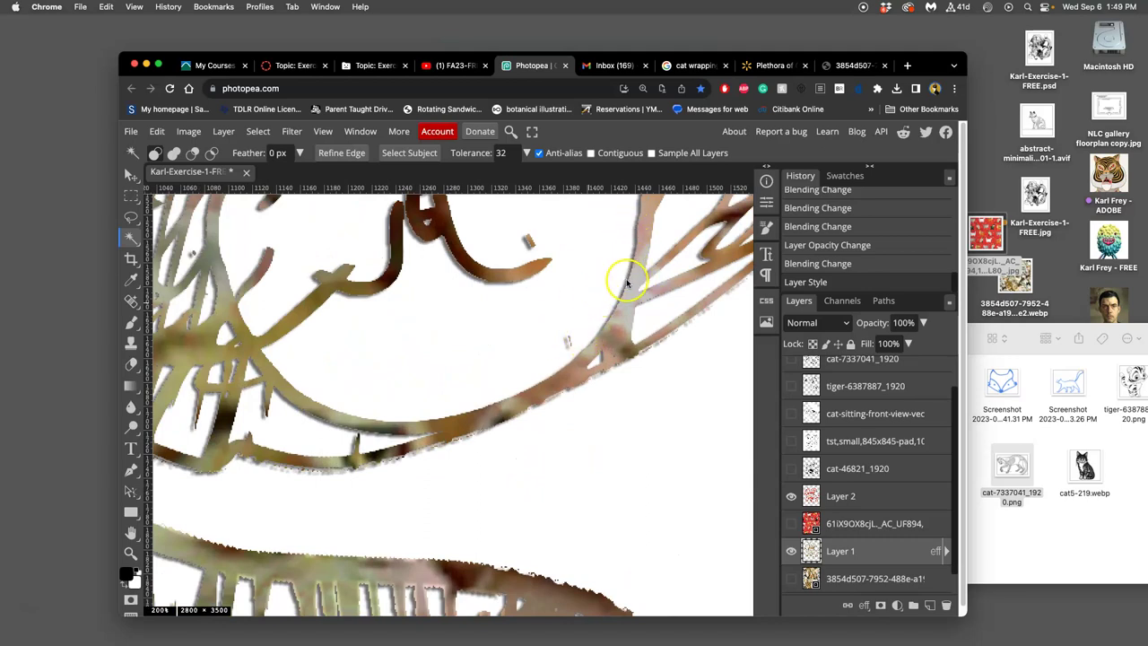
left_click(945, 551)
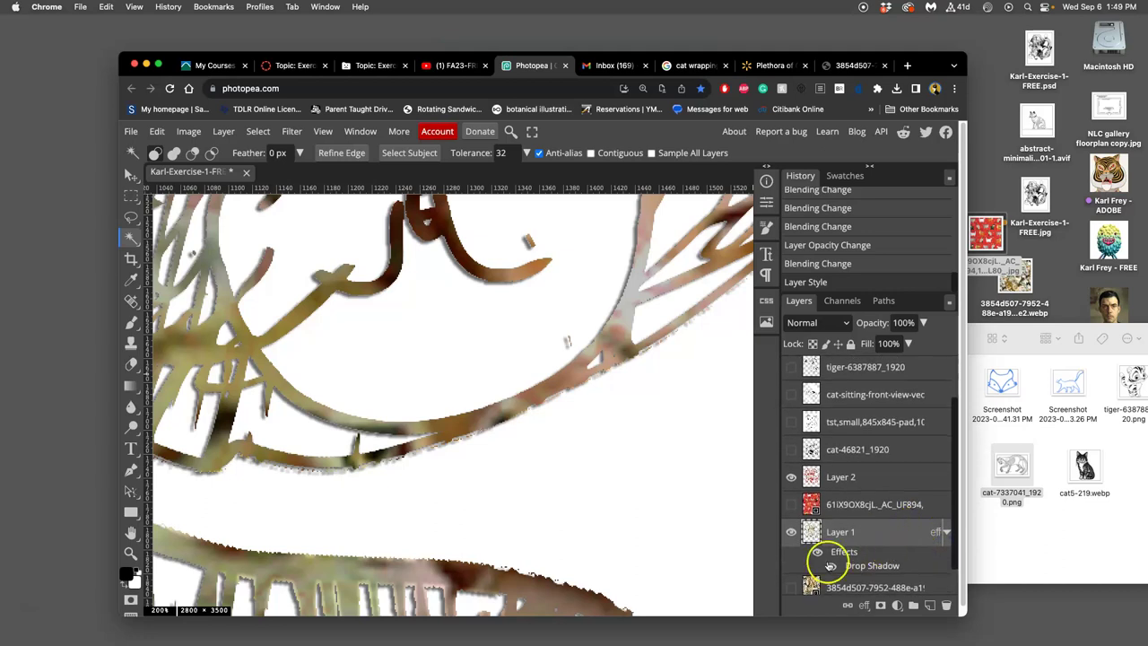
left_click(818, 553)
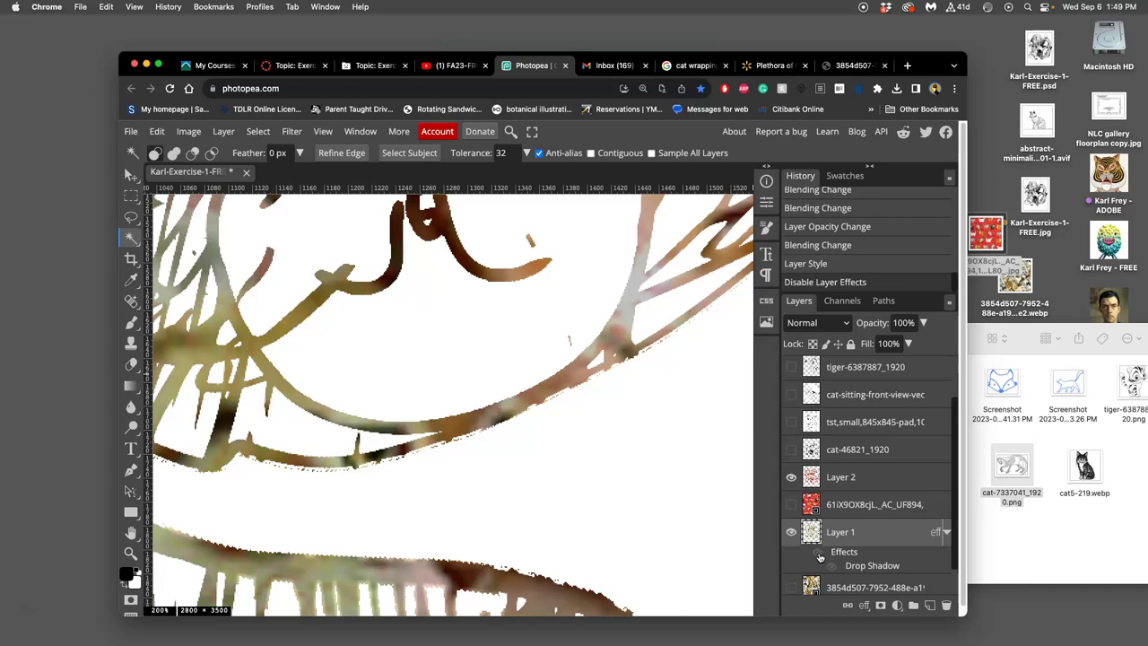
left_click(829, 564)
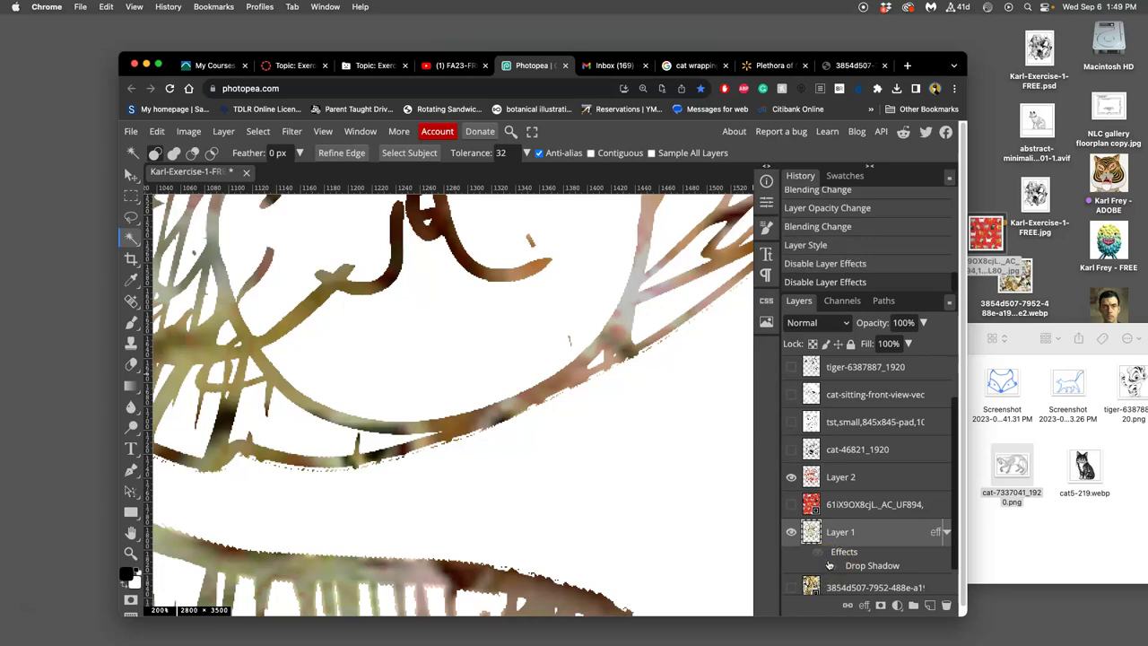
left_click(818, 550)
left_click(832, 566)
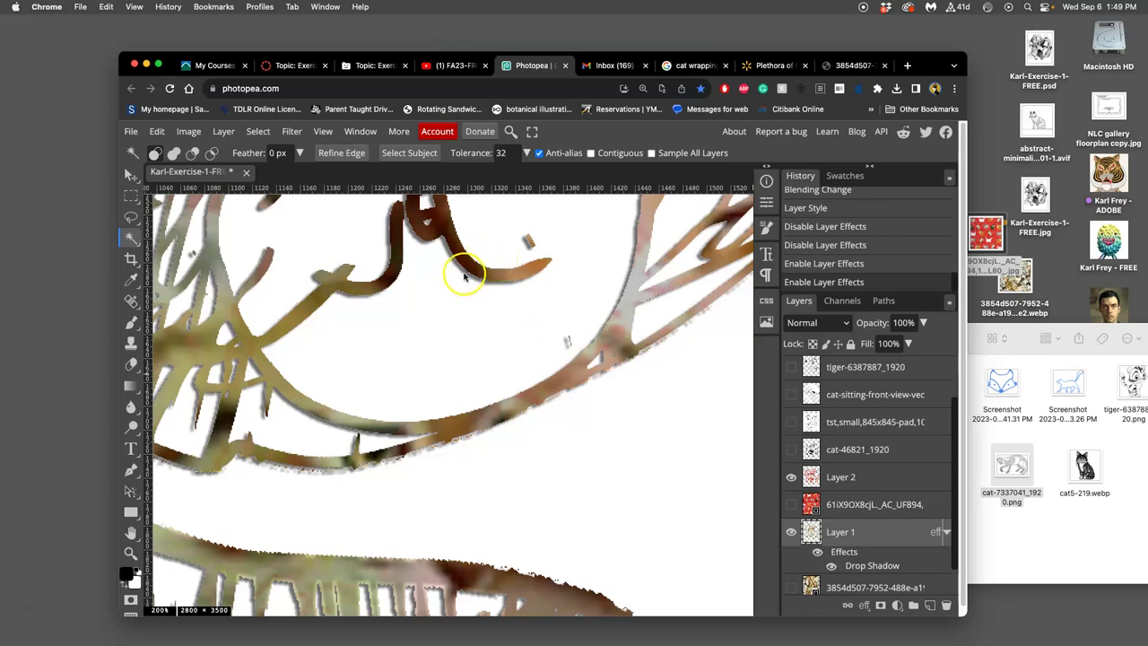
scroll(465, 276, "up", 10)
scroll(464, 277, "up", 10)
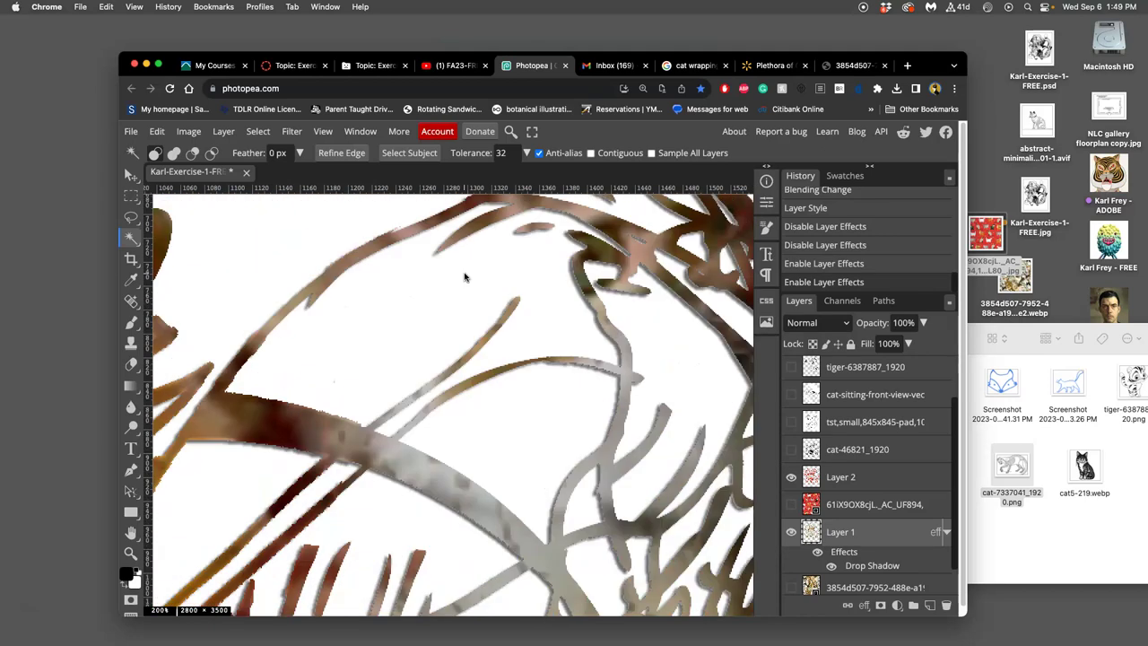
scroll(463, 277, "up", 10)
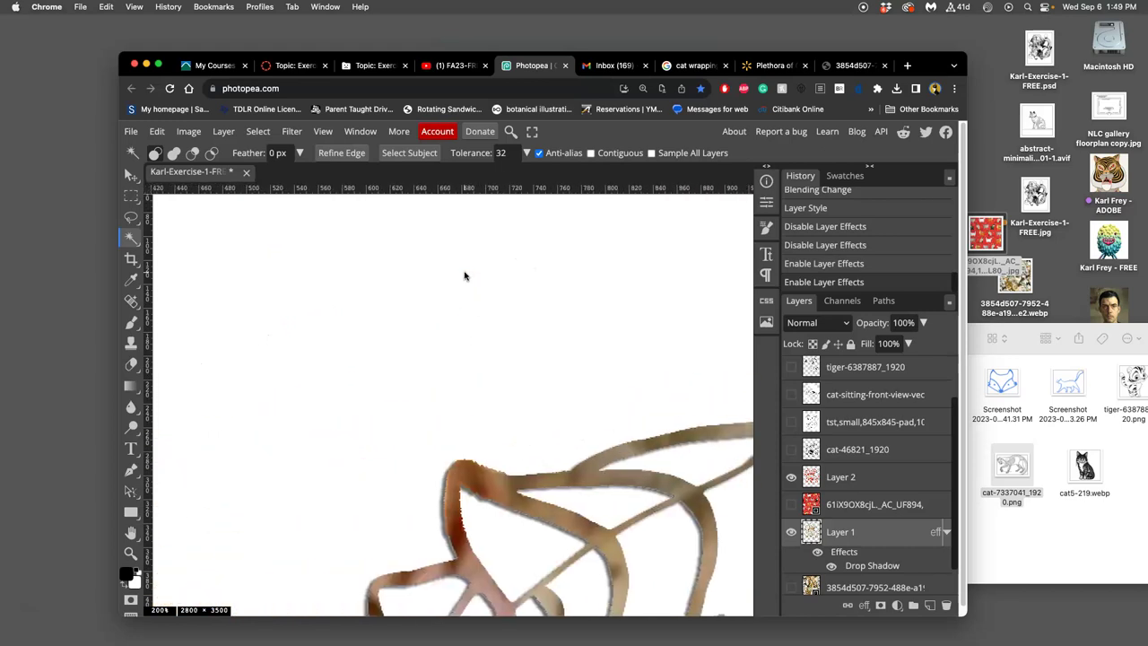
scroll(464, 276, "right", 3)
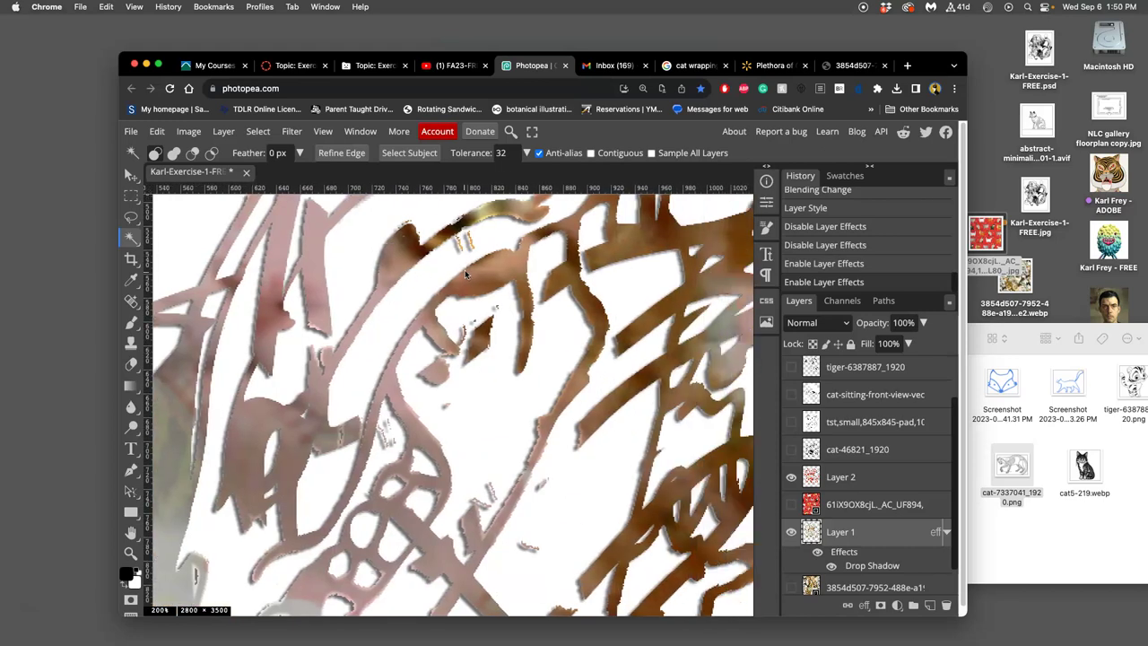
scroll(465, 274, "down", 5)
Hide the white Background layer so the cat linework sits on a transparent page.
scroll(466, 273, "down", 4)
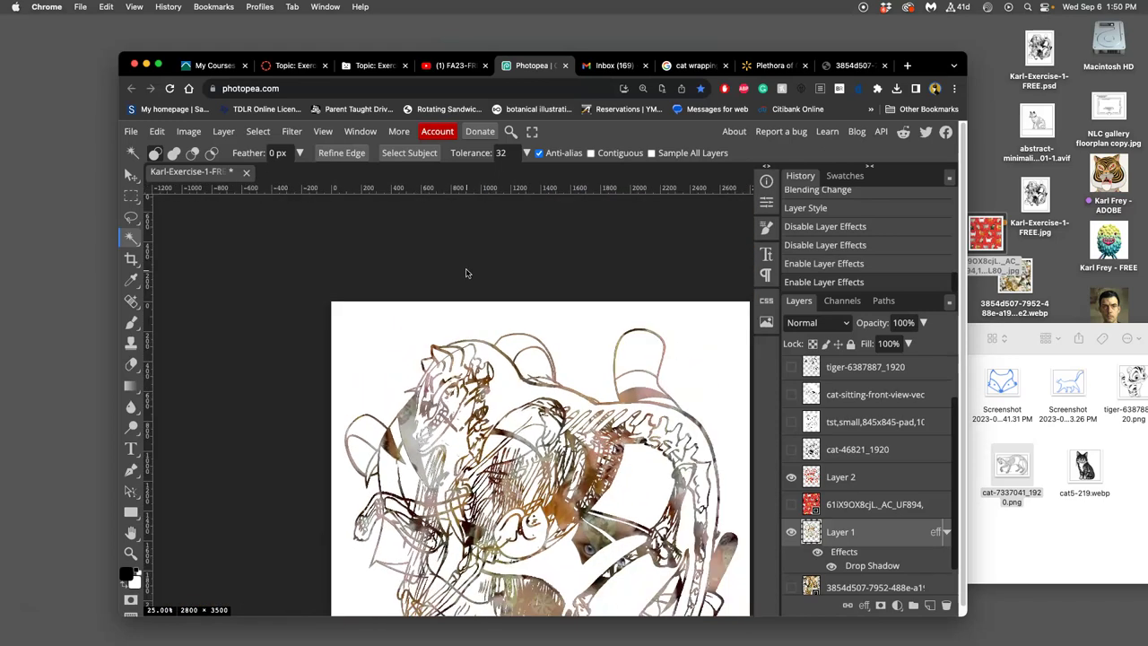
scroll(466, 274, "down", 3)
scroll(465, 274, "up", 2)
scroll(466, 274, "down", 4)
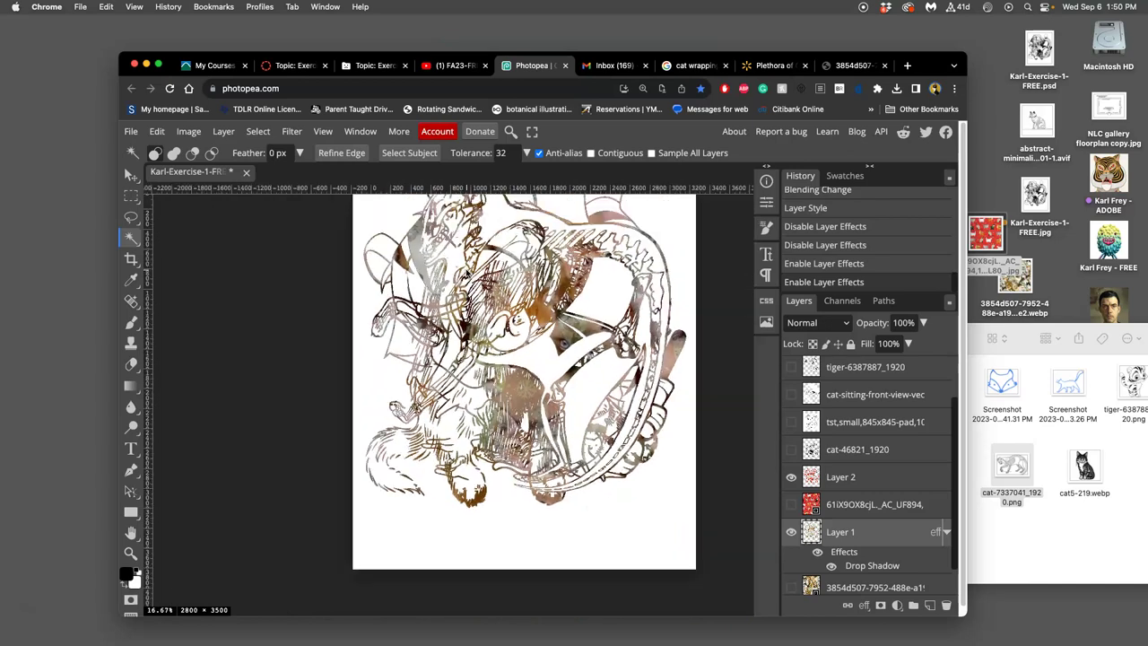
scroll(490, 285, "up", 1)
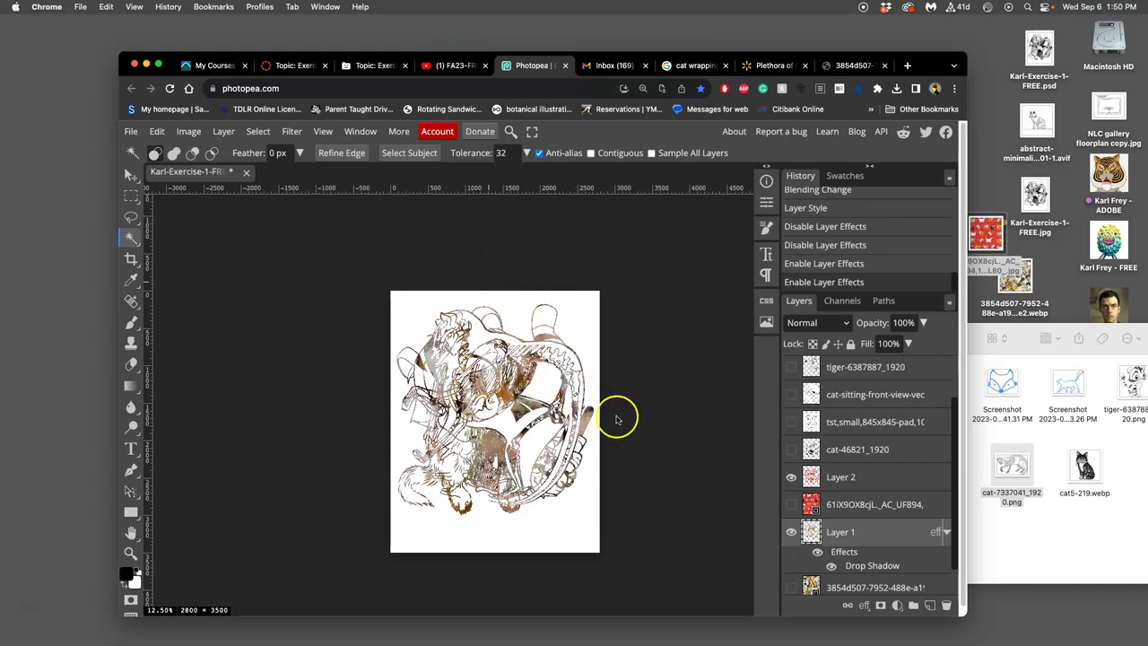
scroll(914, 518, "down", 1)
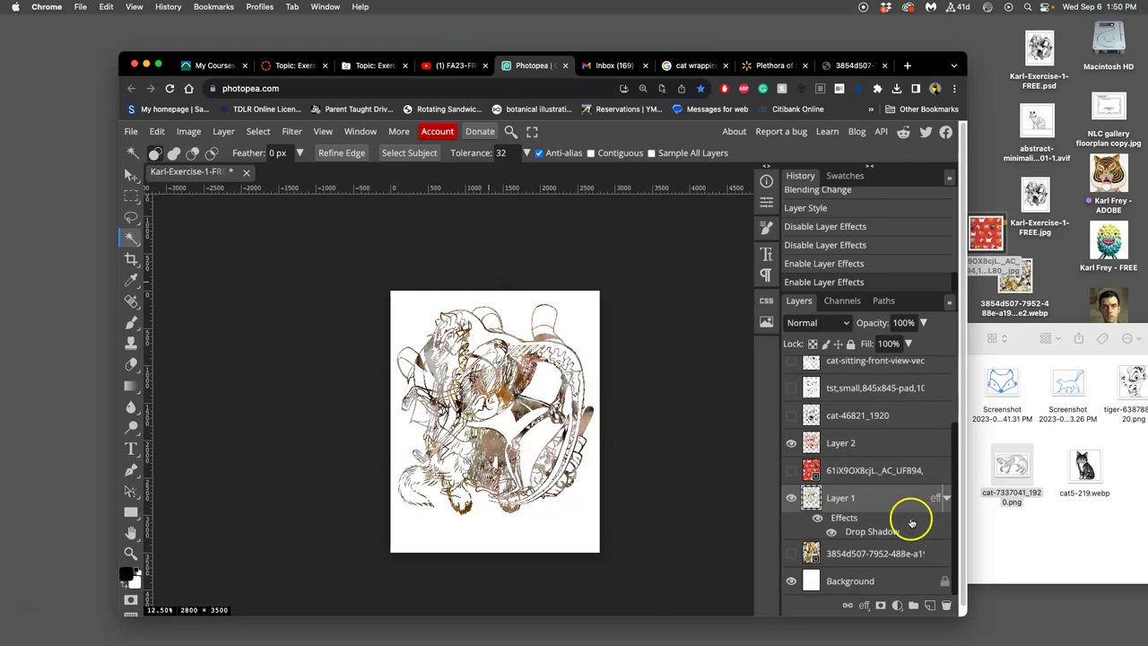
left_click(791, 581)
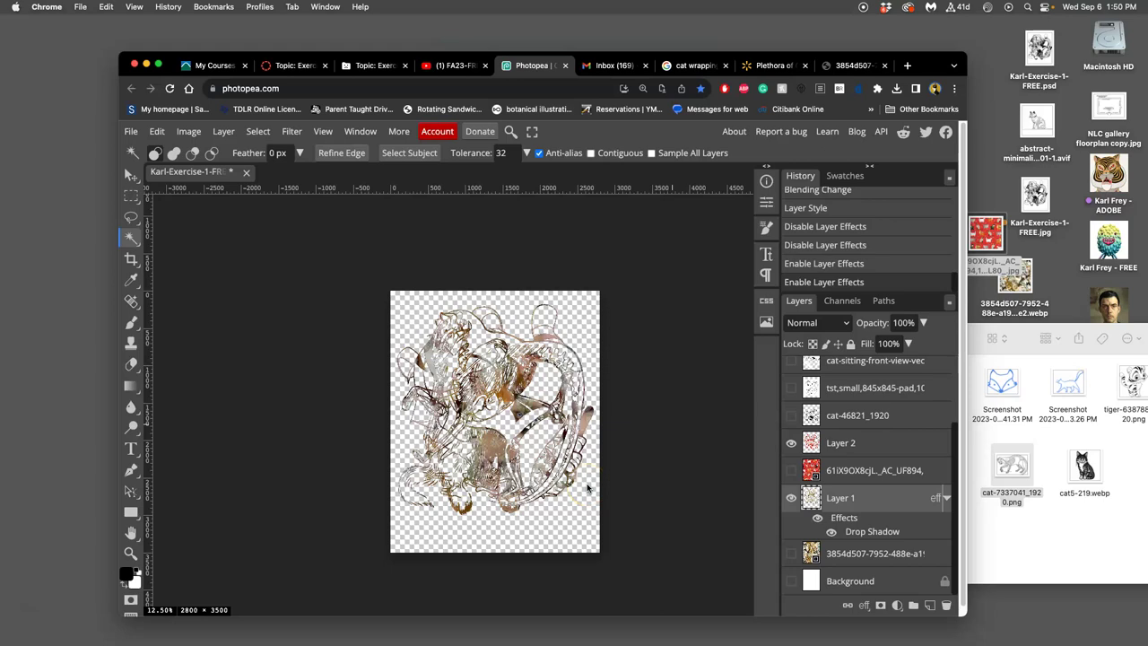
left_click(582, 433)
left_click(630, 412)
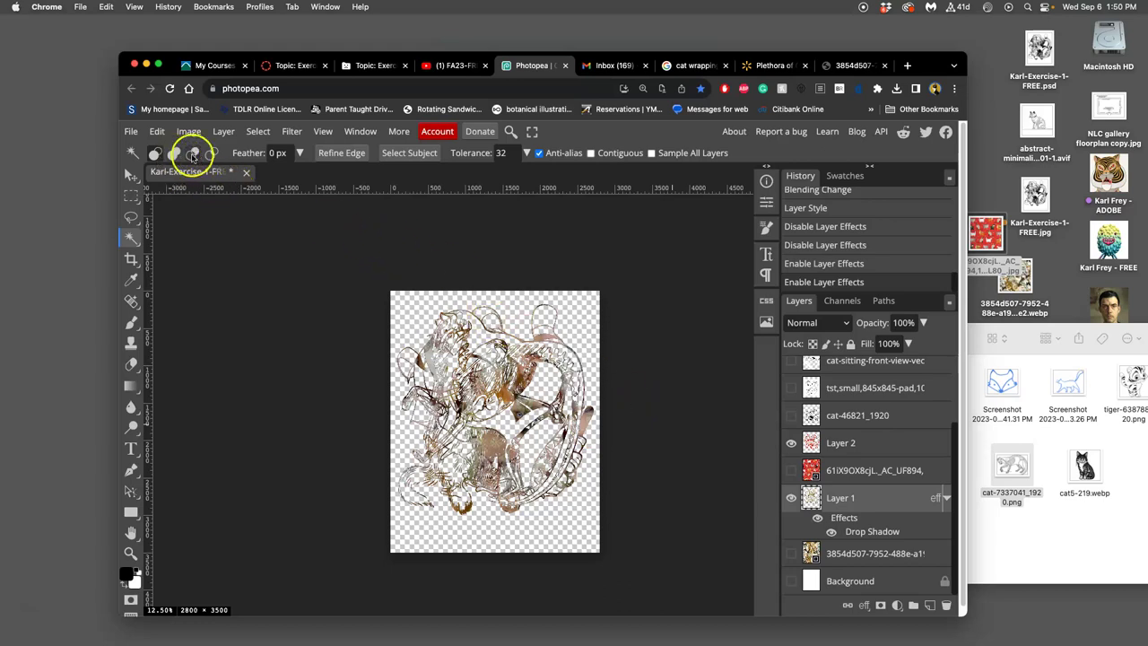
Export the composite as a 2800×3500 PNG from the Save for web dialog and dismiss the AdBlocker notice.
left_click(131, 131)
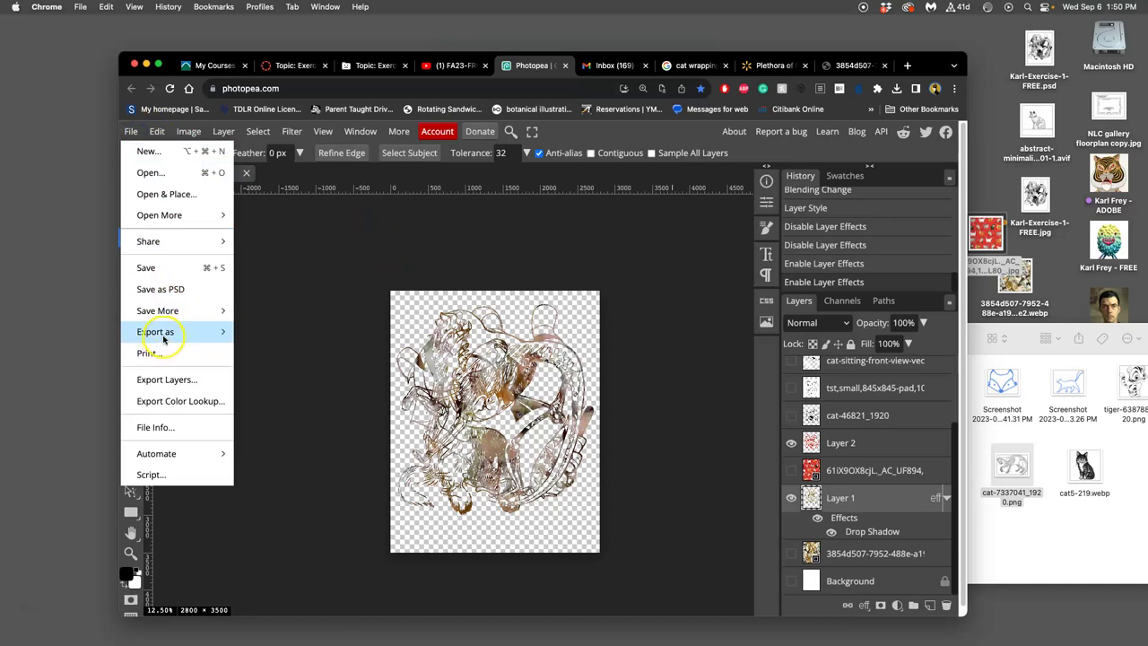
mouse_move(164, 333)
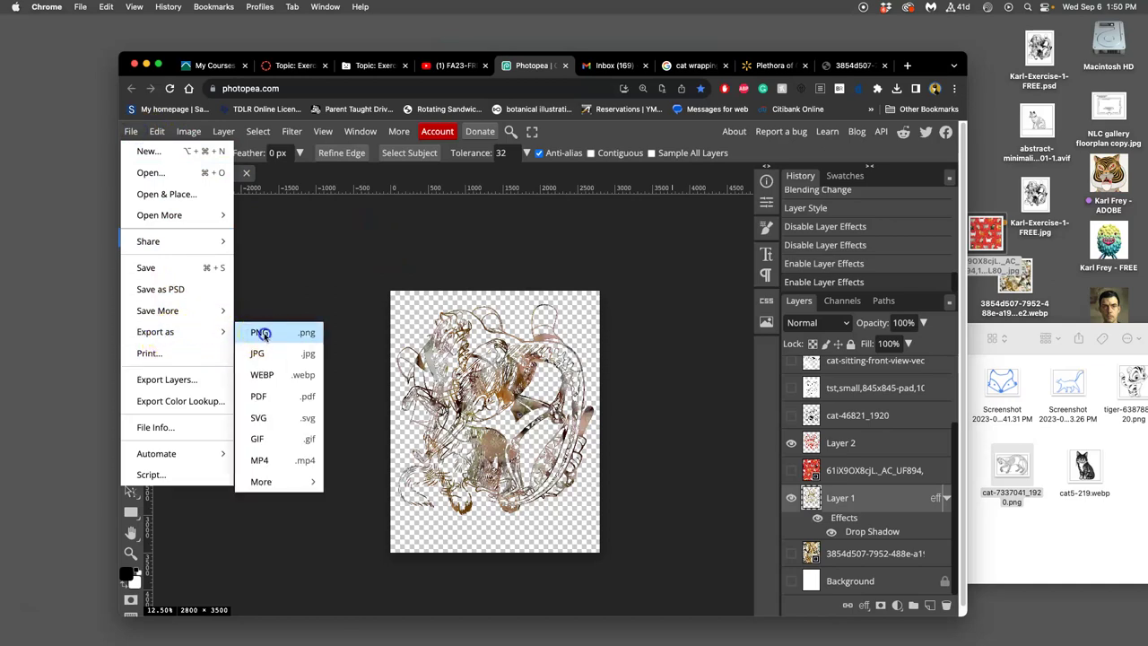
left_click(260, 333)
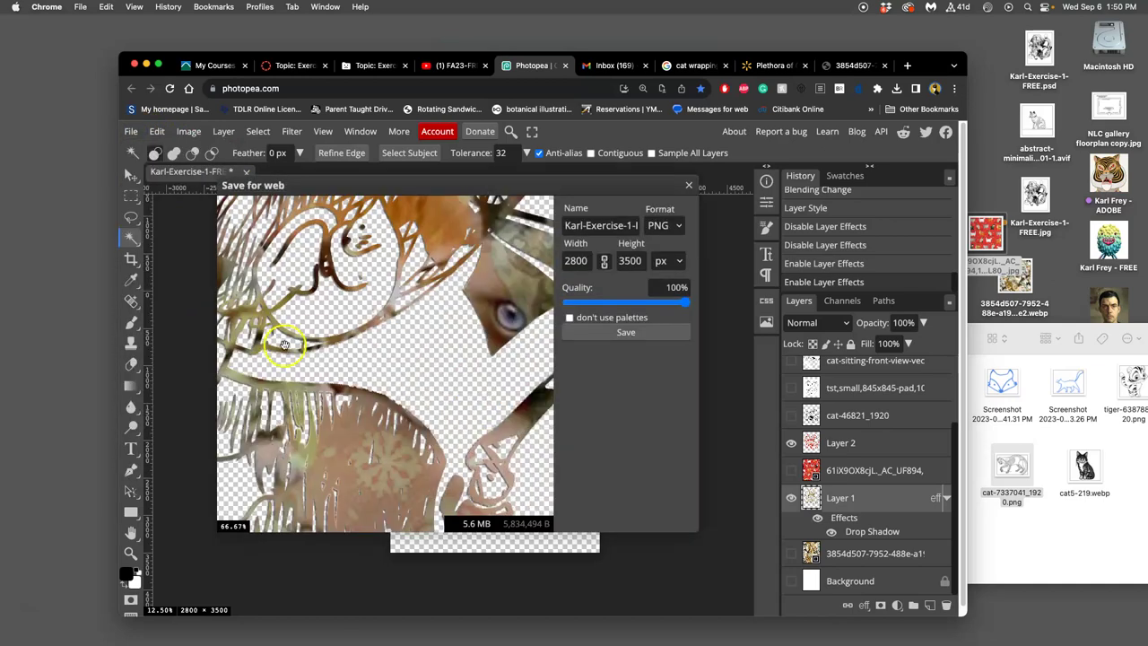
left_click(622, 336)
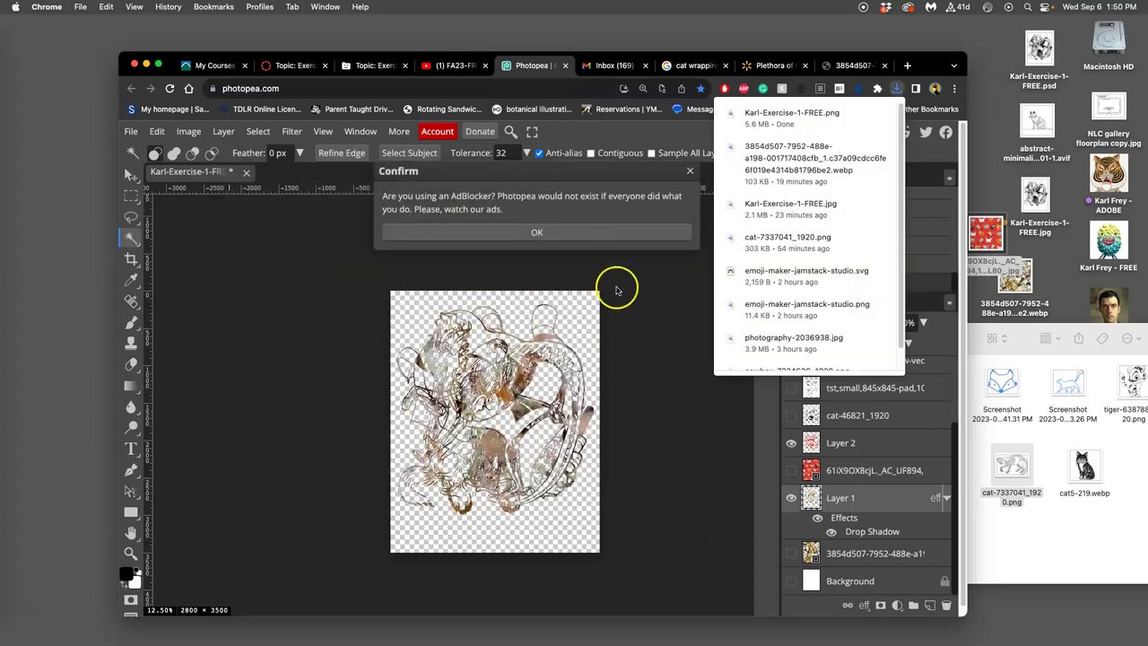
left_click(630, 233)
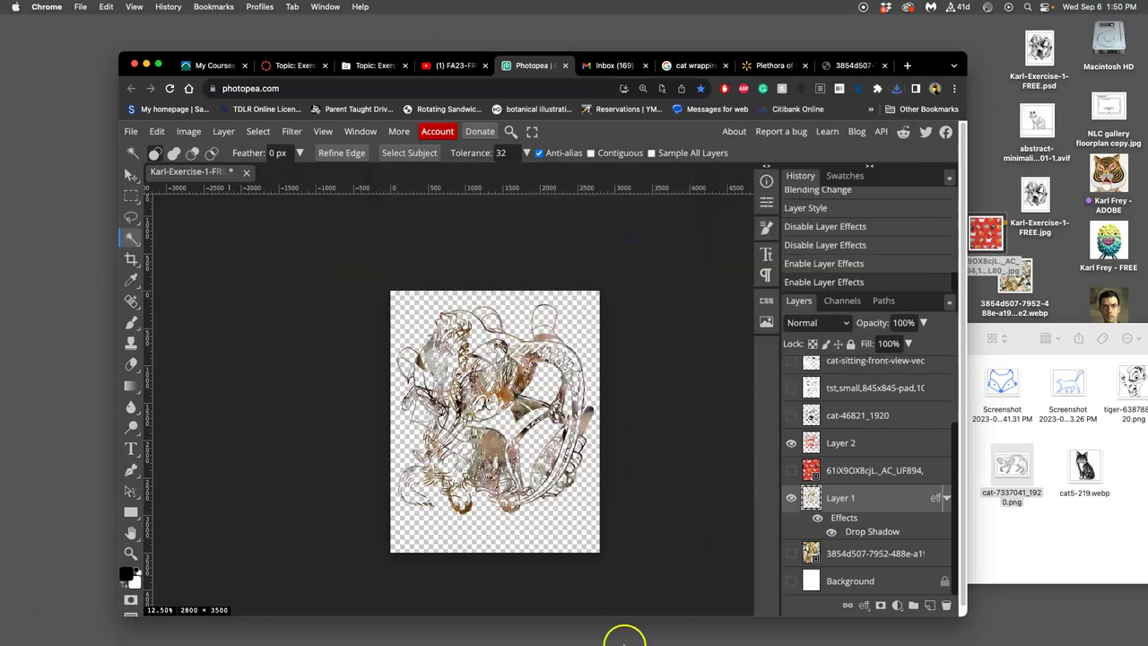
Move the exported PNG from the Downloads stack onto the desktop.
left_click(20, 585)
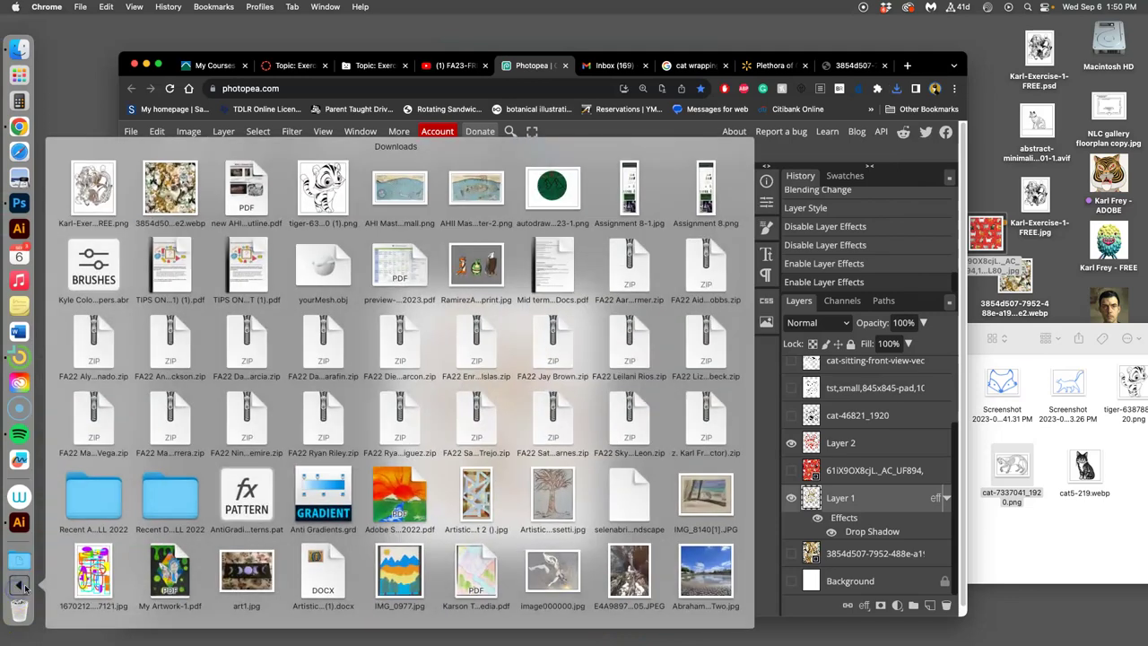
left_click_drag(115, 185, 987, 49)
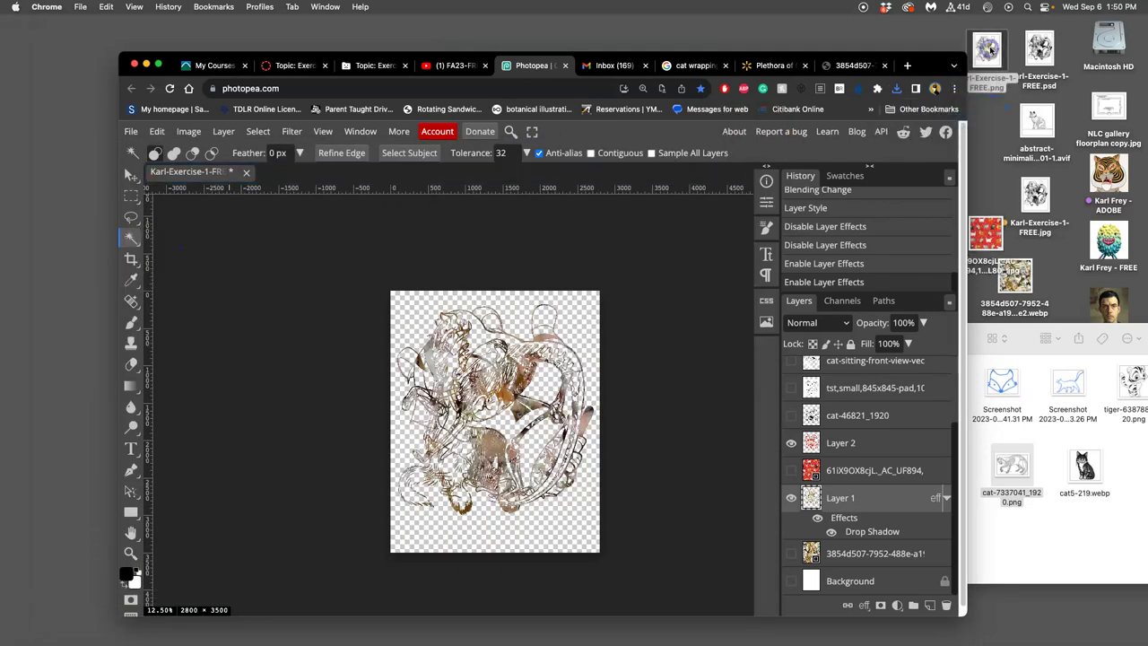
right_click(987, 52)
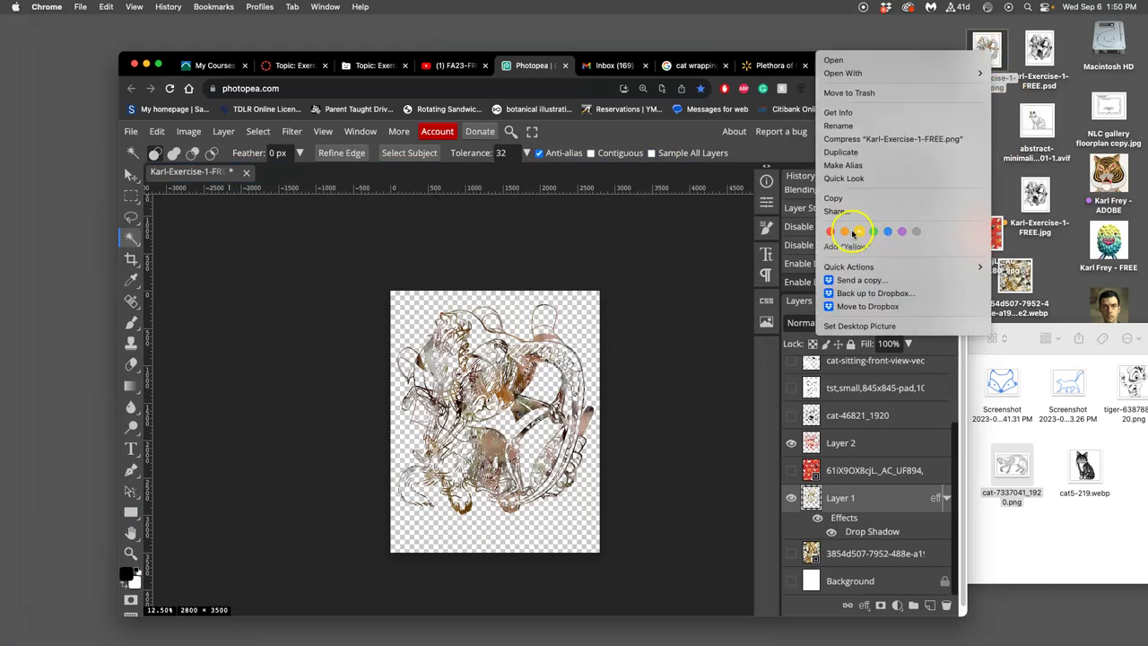
left_click(996, 118)
left_click(986, 137)
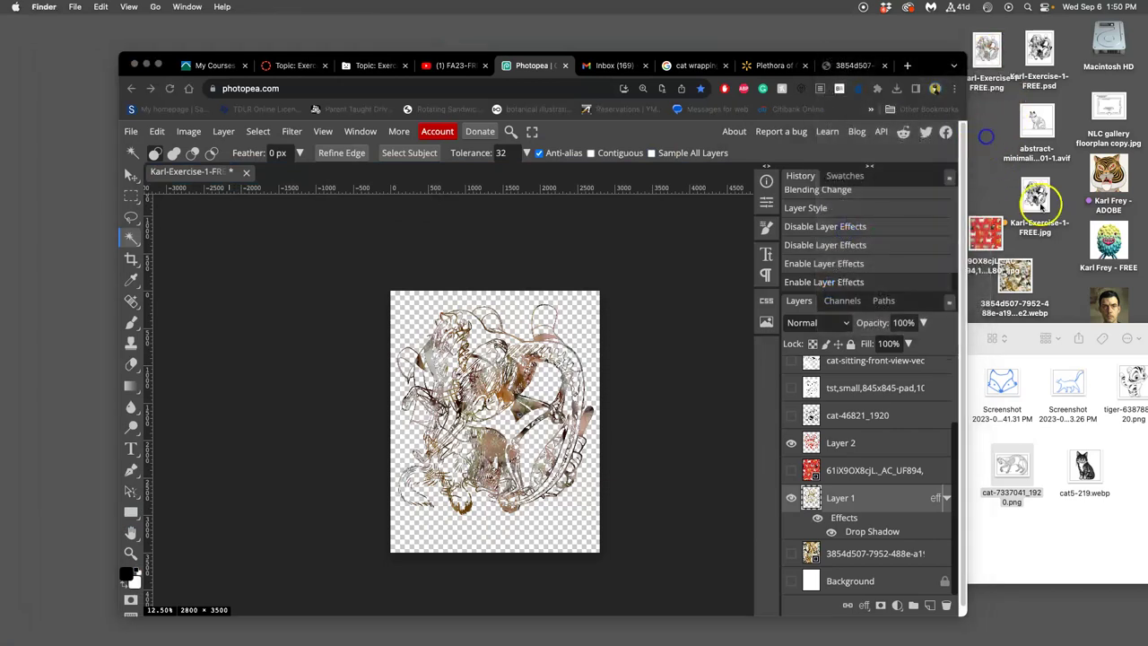
View the original line-art JPG and Karl-Exercise-1-FREE.png in Preview, then close both.
left_click(1038, 202)
double_click(1038, 202)
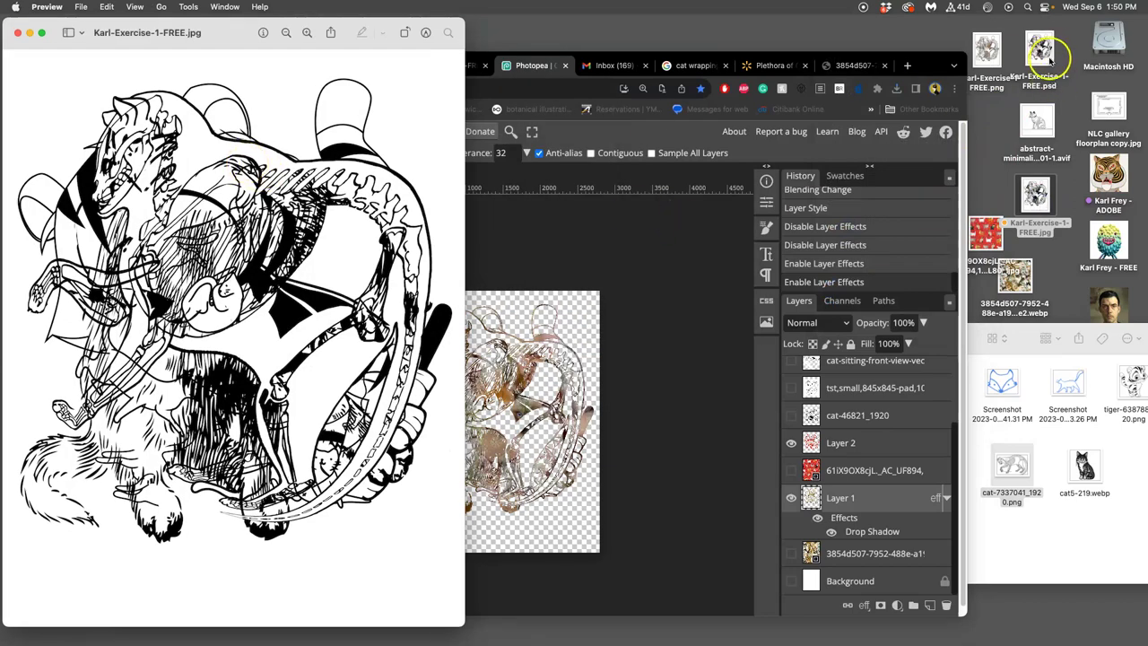
left_click(987, 52)
double_click(987, 52)
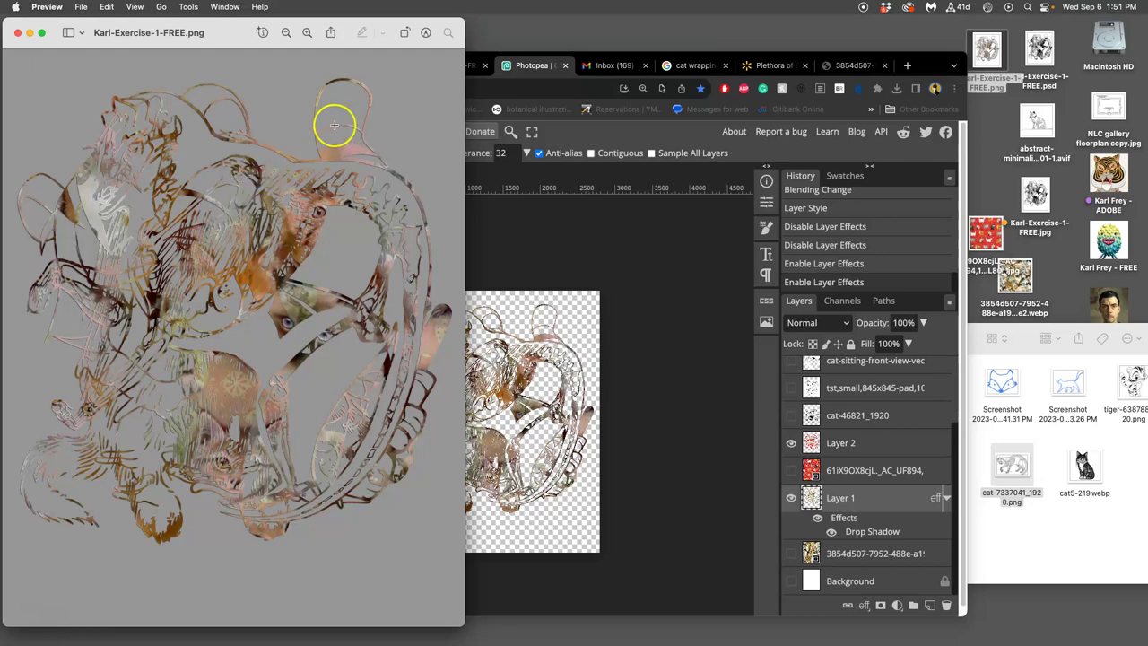
left_click(18, 33)
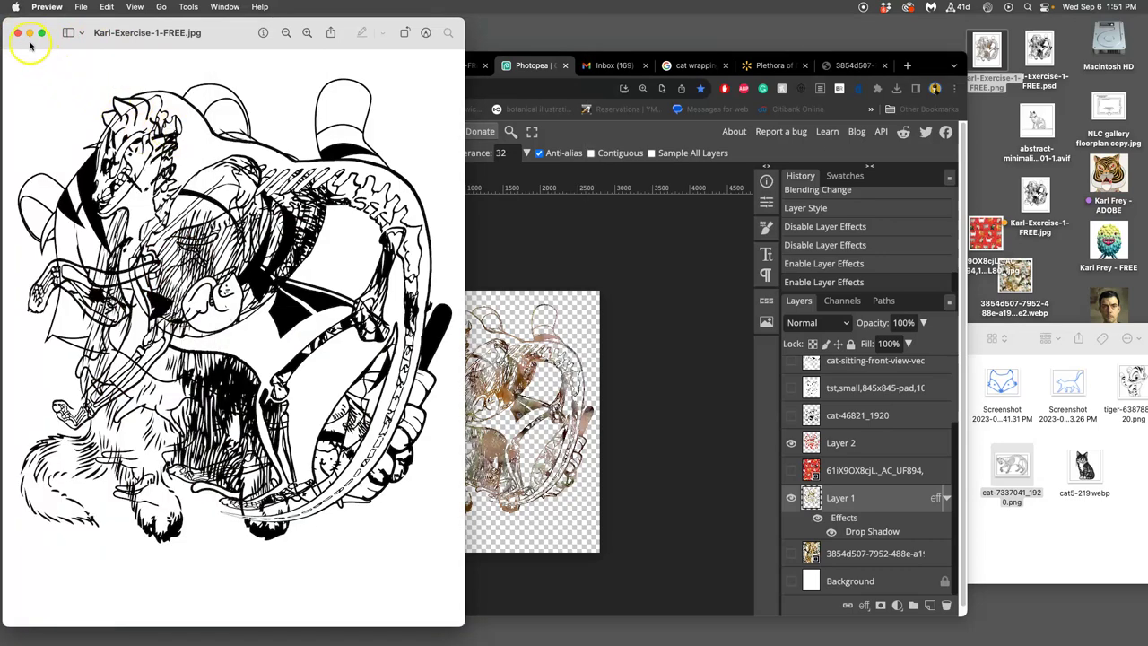
left_click(17, 34)
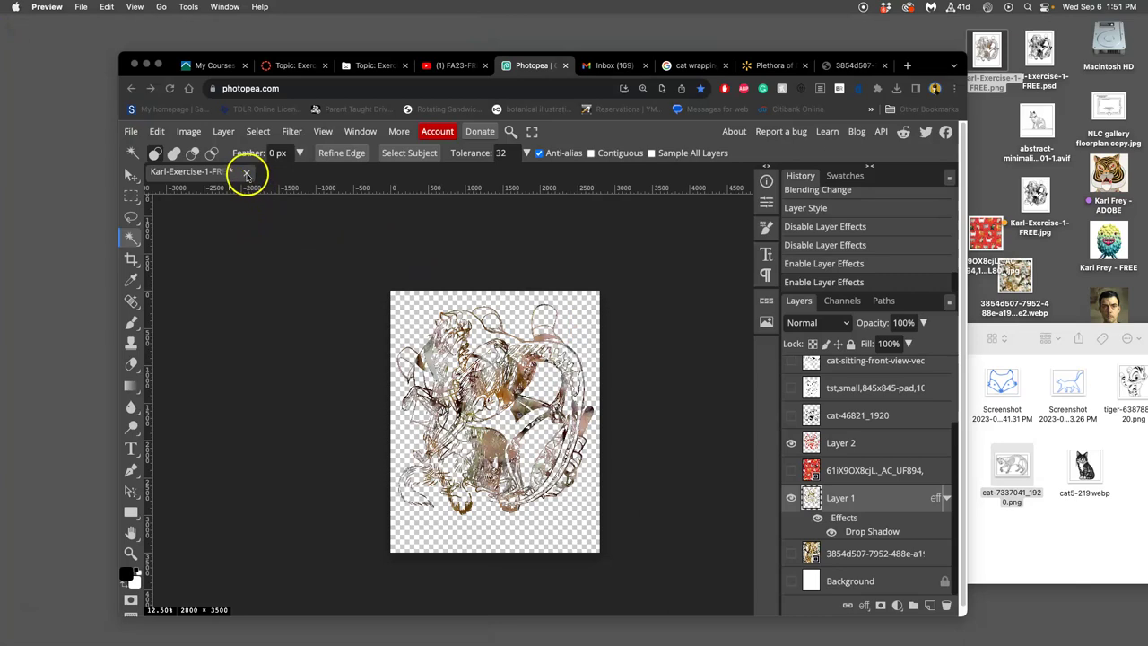
Show the Background layer again and delete the hidden photo and red-pattern layers.
left_click(792, 581)
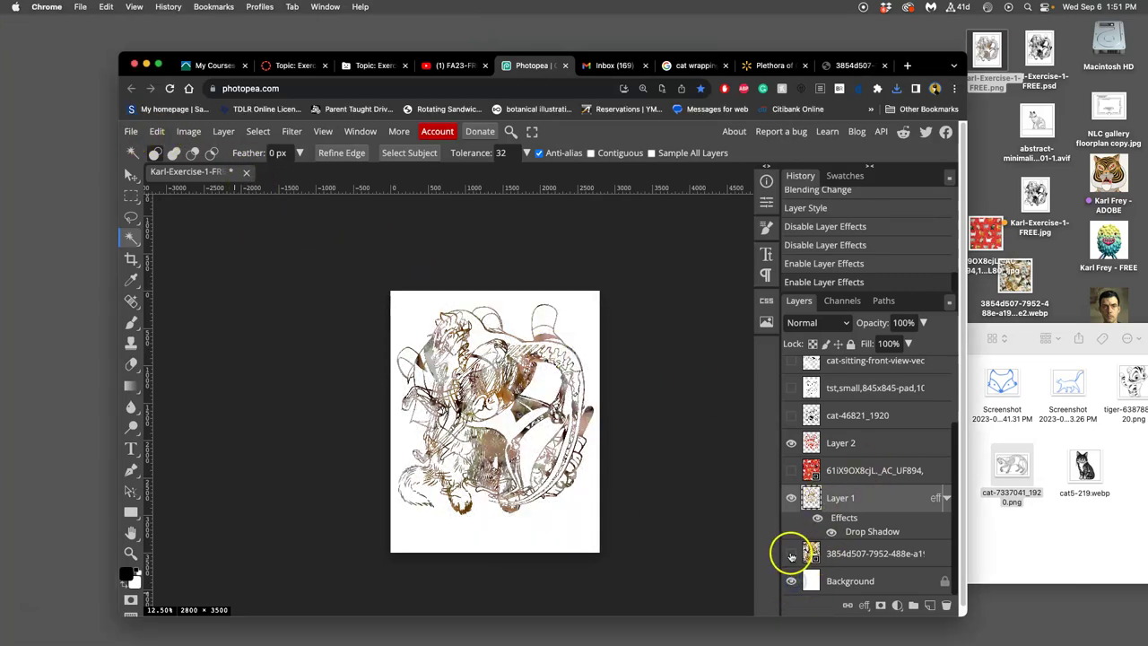
left_click(833, 554)
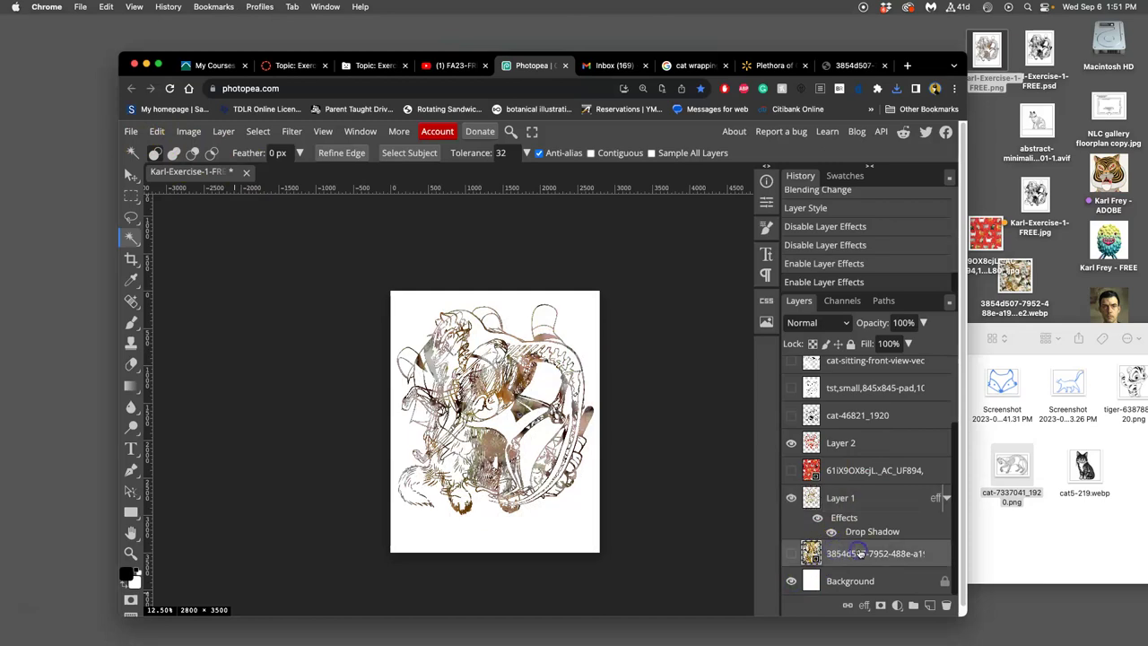
left_click_drag(860, 554, 946, 606)
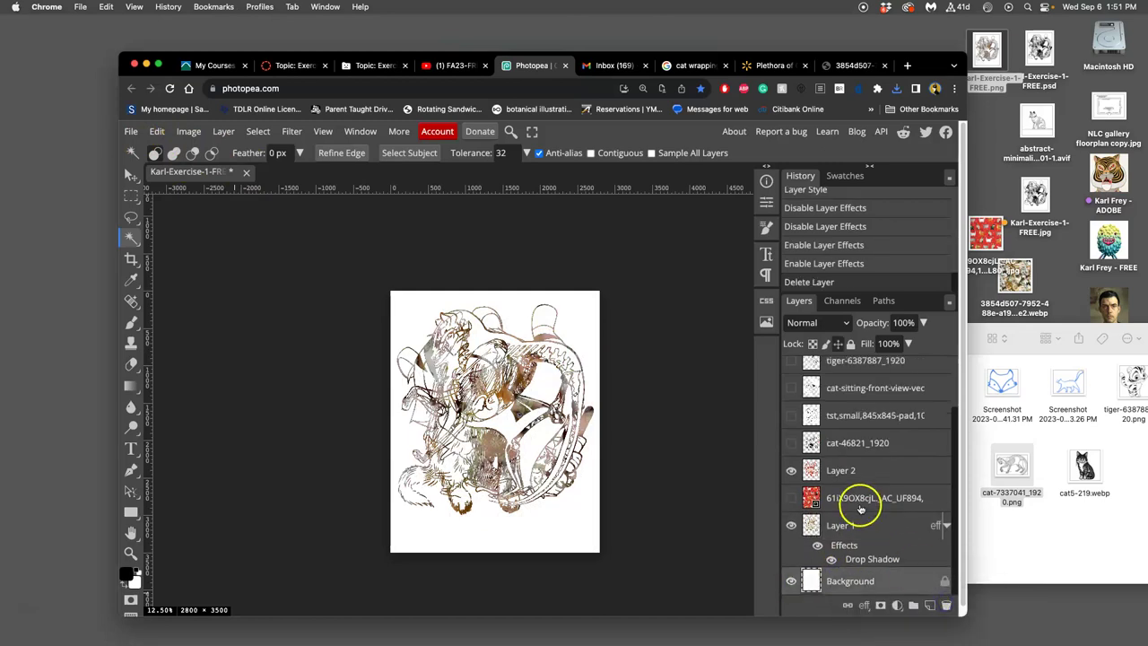
left_click_drag(861, 509, 947, 608)
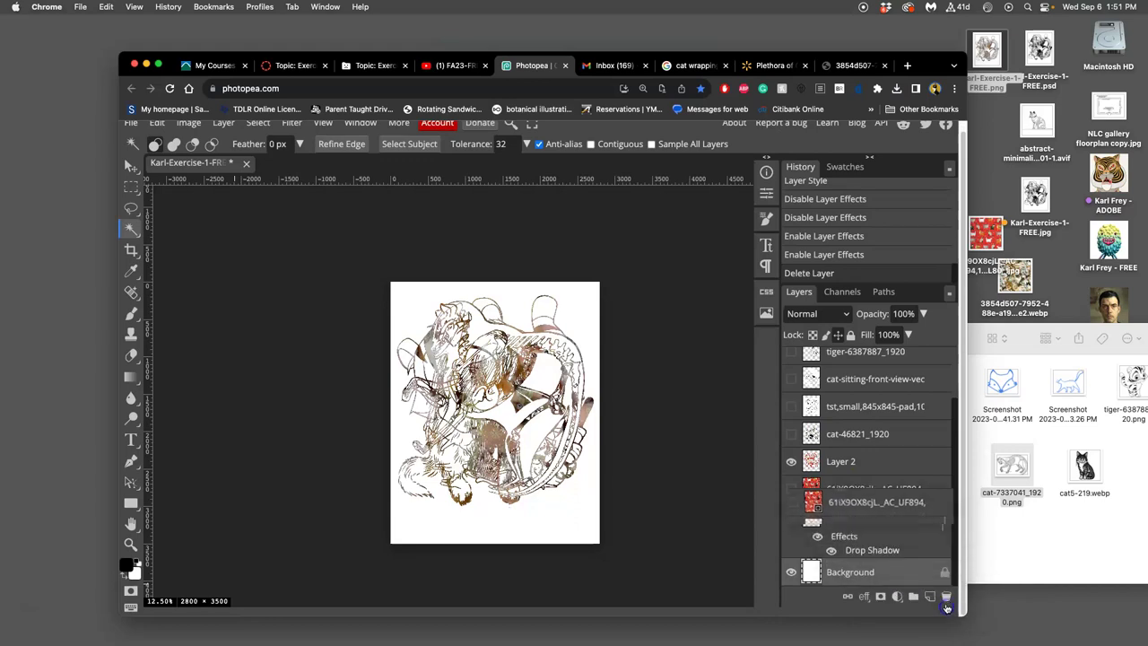
left_click_drag(951, 501, 947, 595)
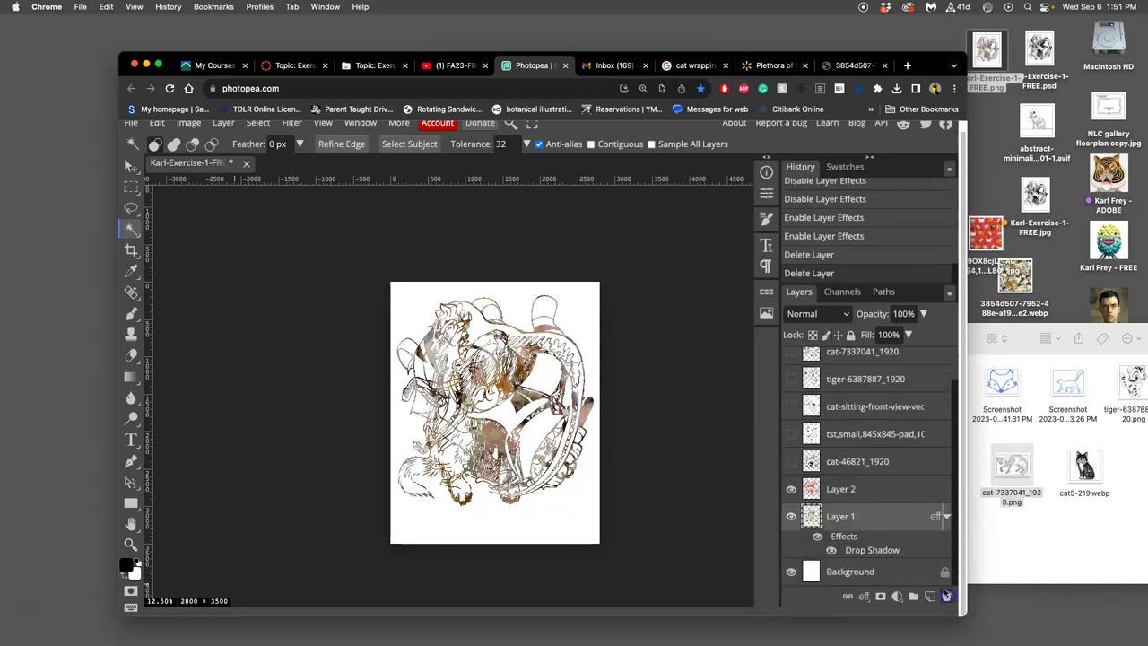
Group the five unused reference image layers into a group named Reference, then expand and collapse it.
scroll(846, 453, "up", 3)
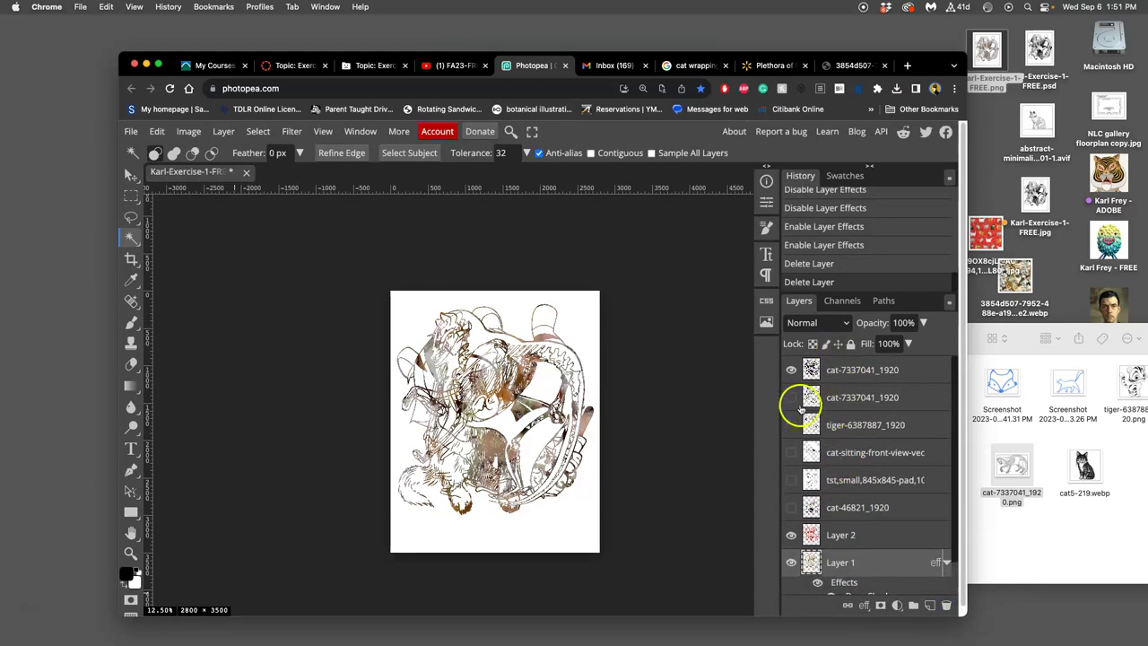
left_click(848, 402)
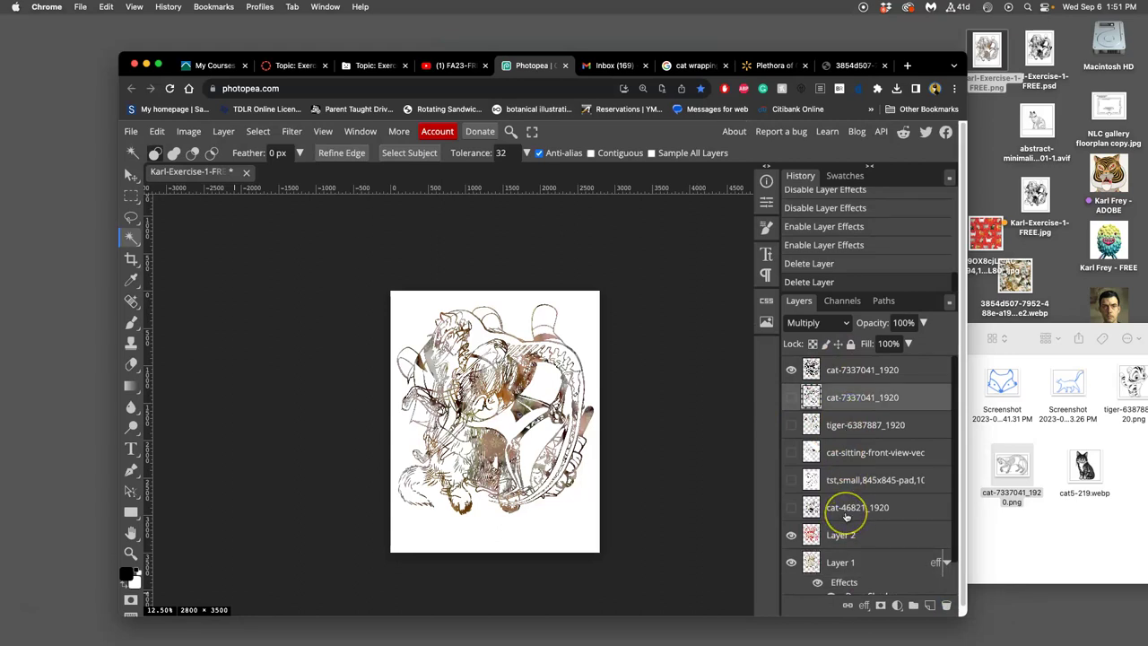
left_click(846, 517, "shift")
left_click(913, 605)
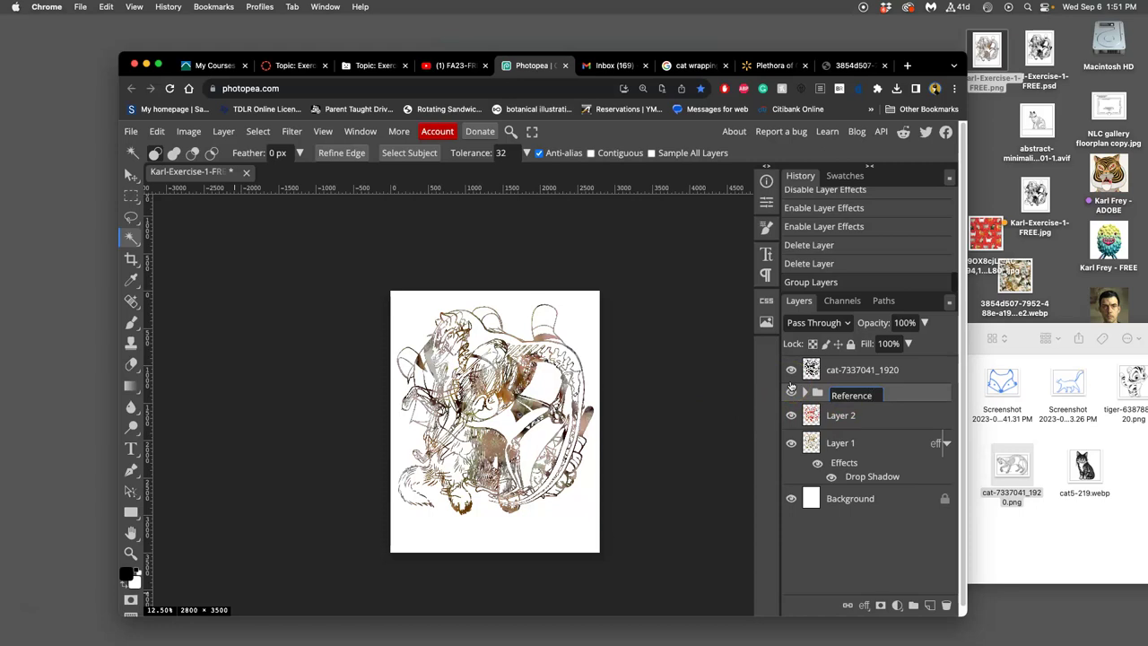
left_click(919, 399)
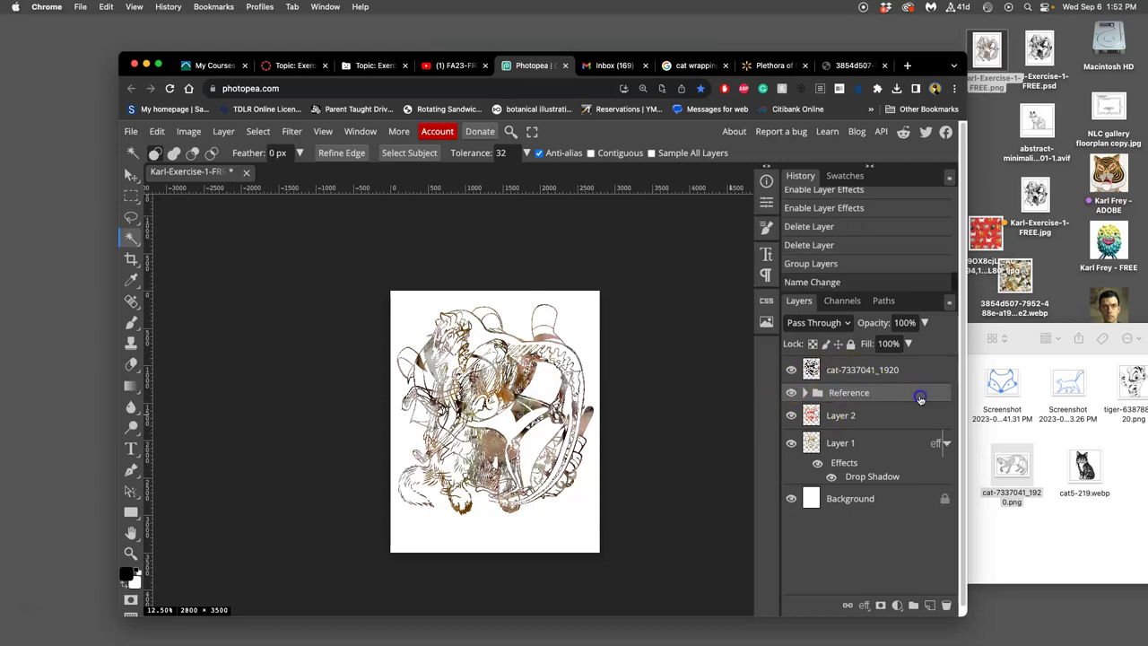
left_click(806, 394)
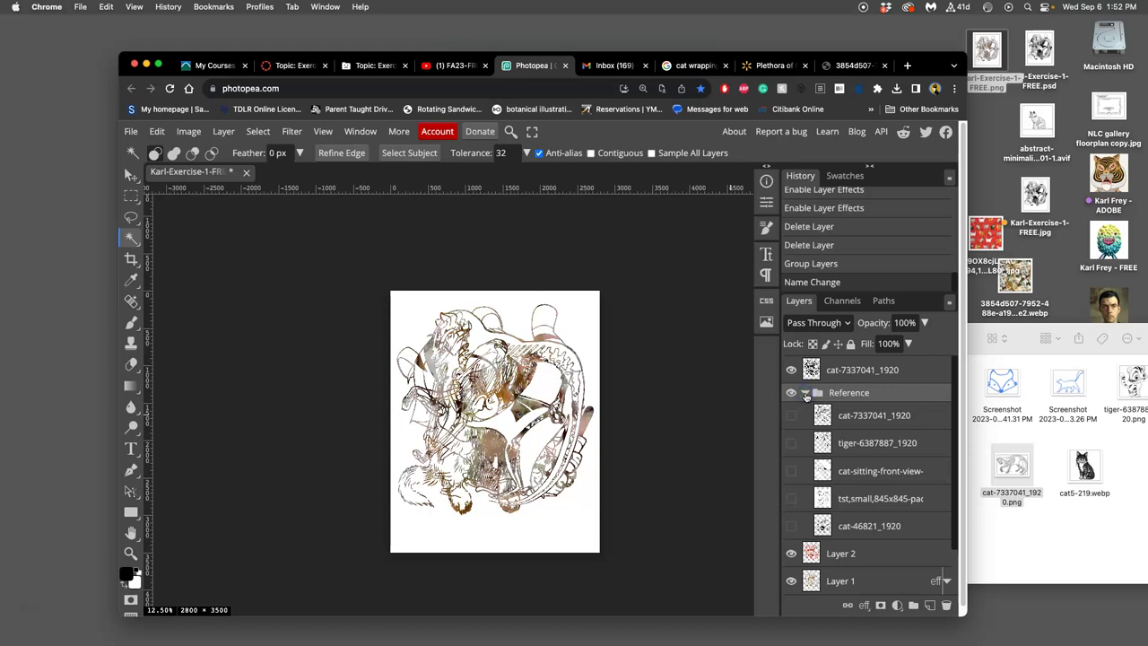
left_click(807, 394)
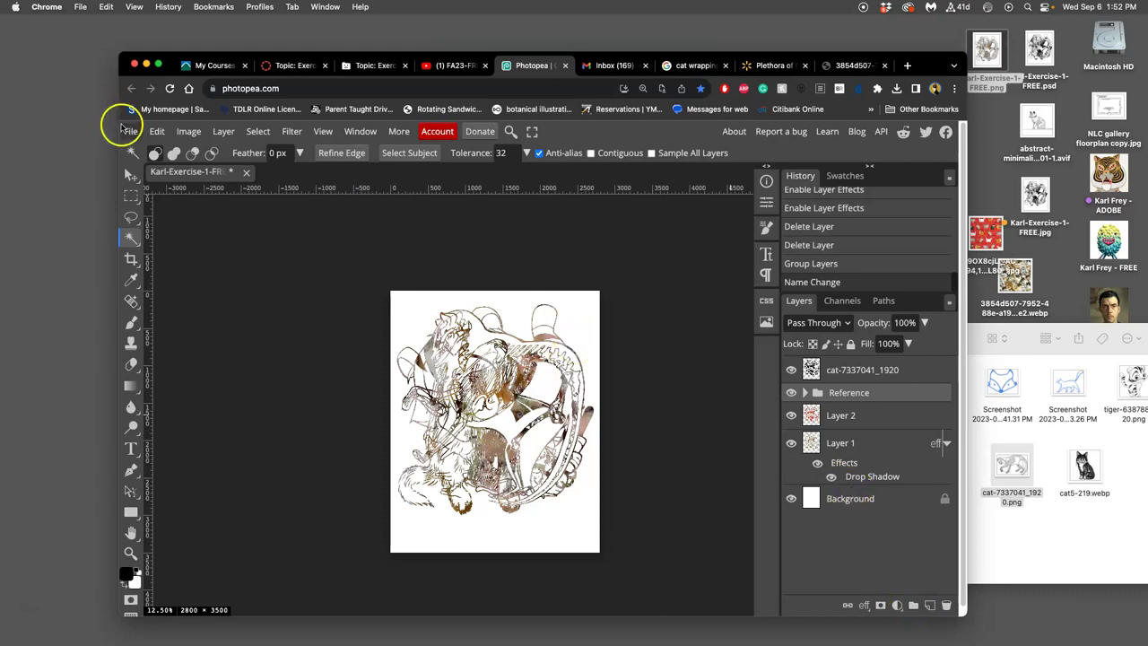
Save the document as Karl-Exercise-1-FREE.psd and give the desktop file a green tag.
left_click(123, 127)
left_click(154, 264)
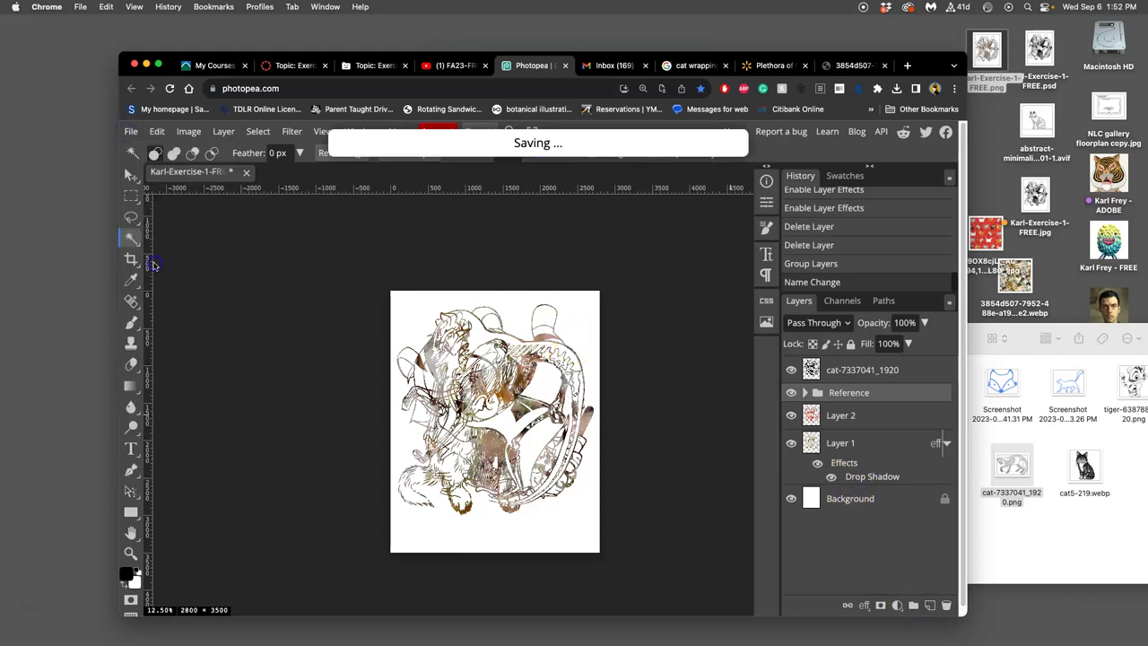
right_click(1046, 60)
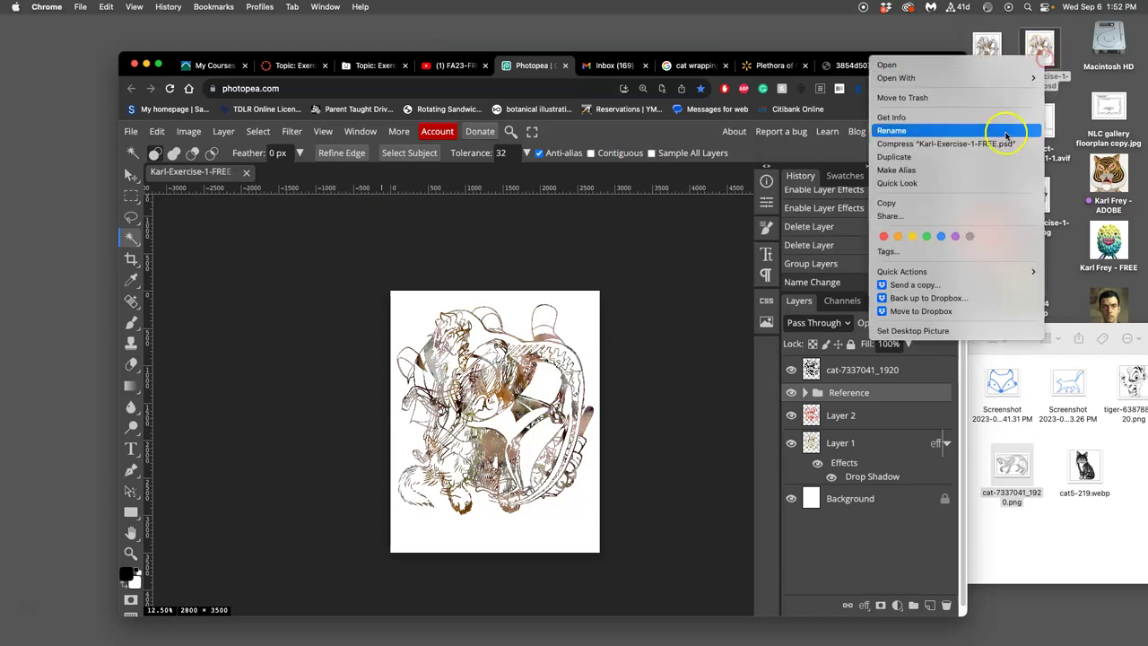
left_click(929, 238)
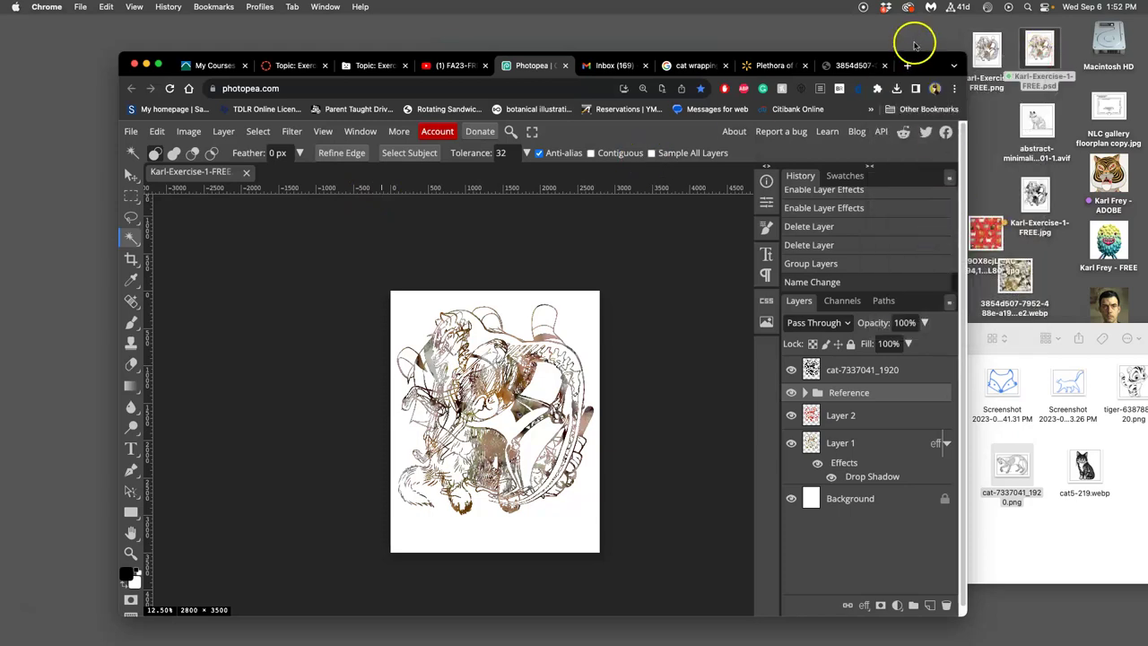
Hide all open windows to show the desktop.
left_click_drag(927, 59, 834, 56)
left_click(929, 101)
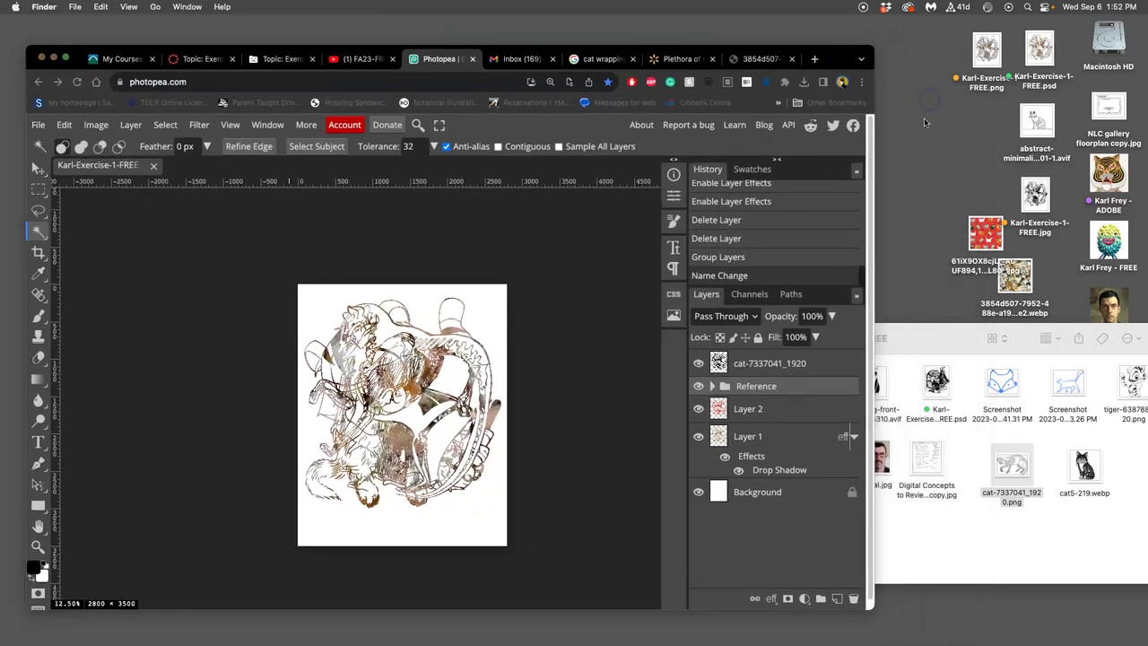
key("super+shift+a")
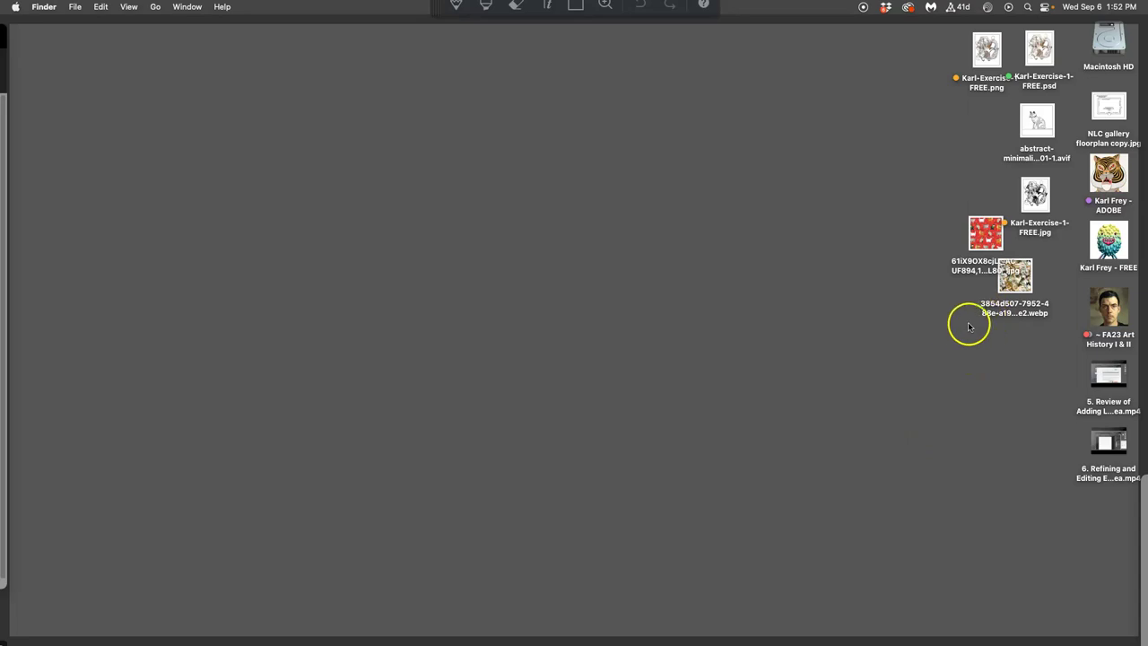
Open the desktop course folder and append 'Digital Art' so its name ends 'FREE Digital Art'.
double_click(1109, 238)
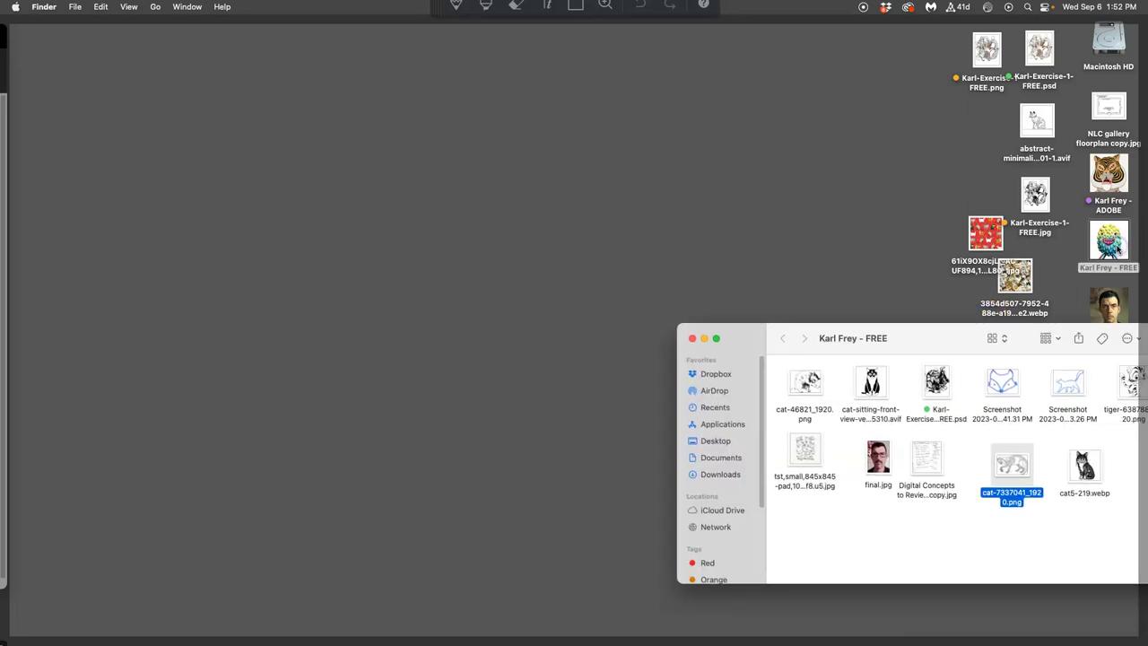
left_click_drag(927, 343, 648, 145)
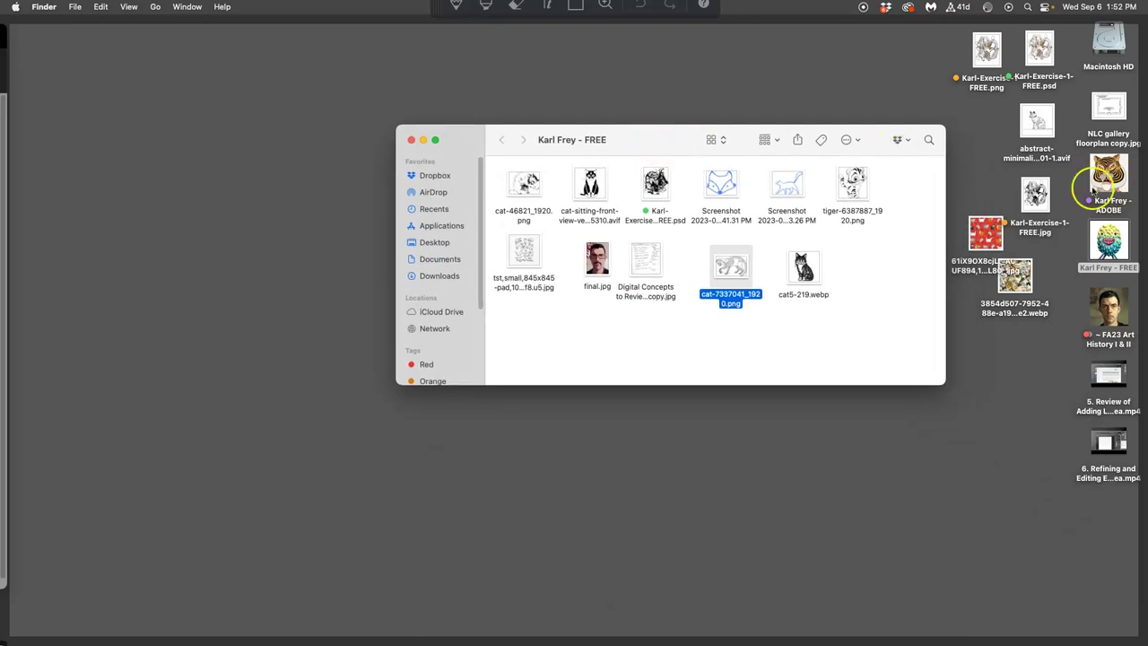
right_click(1111, 270)
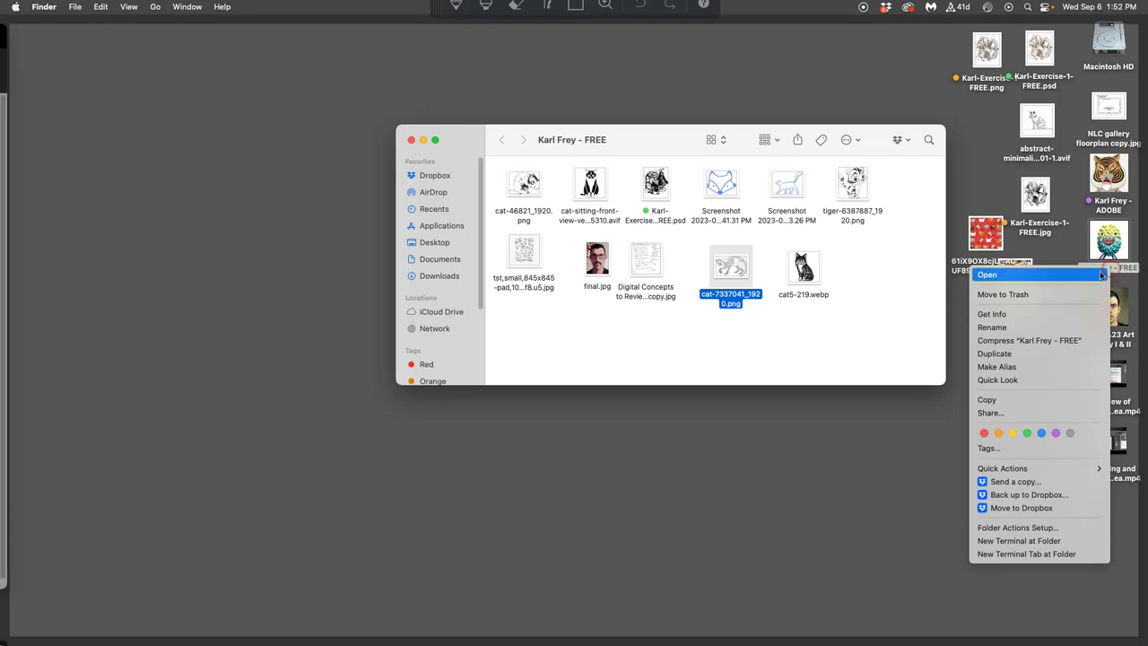
left_click(994, 327)
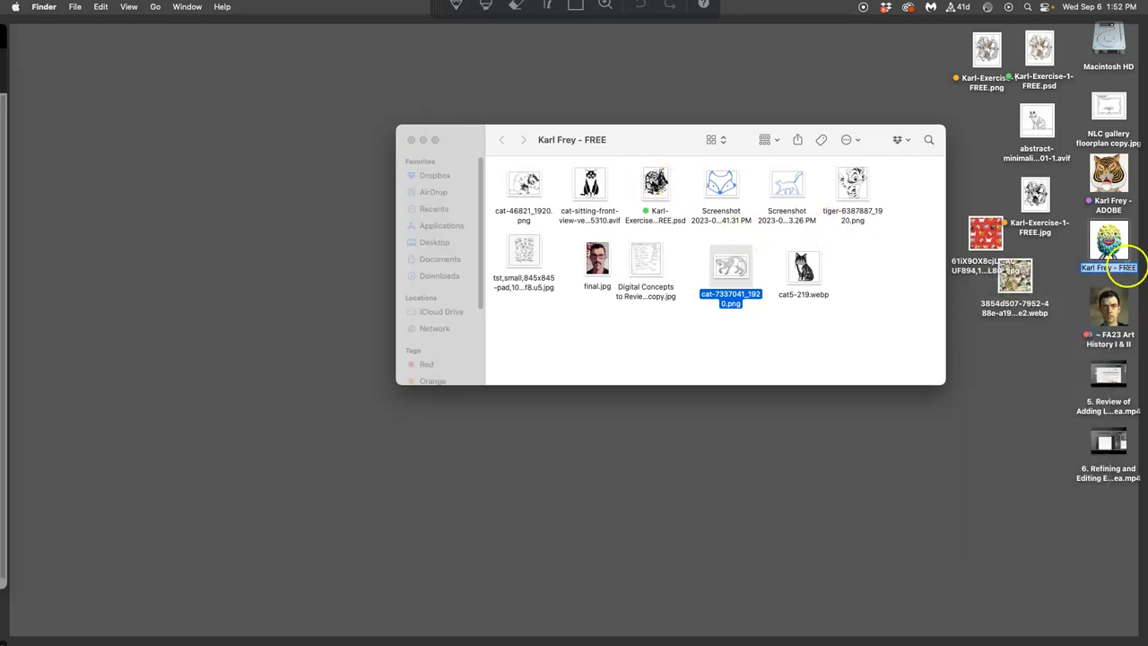
left_click(1132, 271)
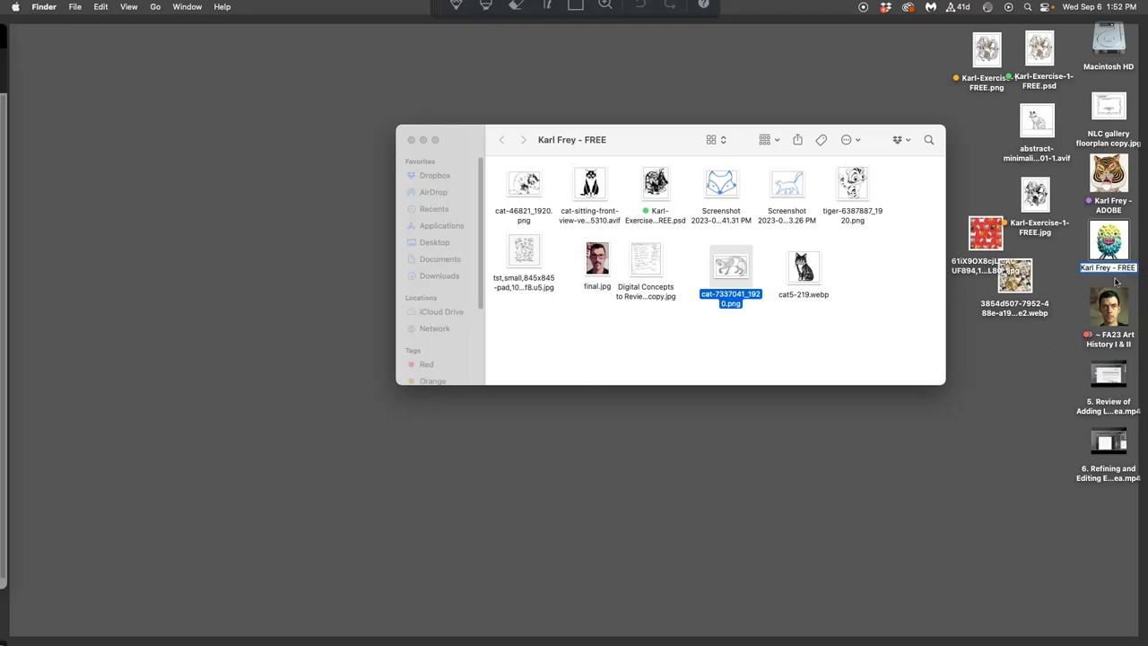
type("Digital Art")
left_click(1070, 278)
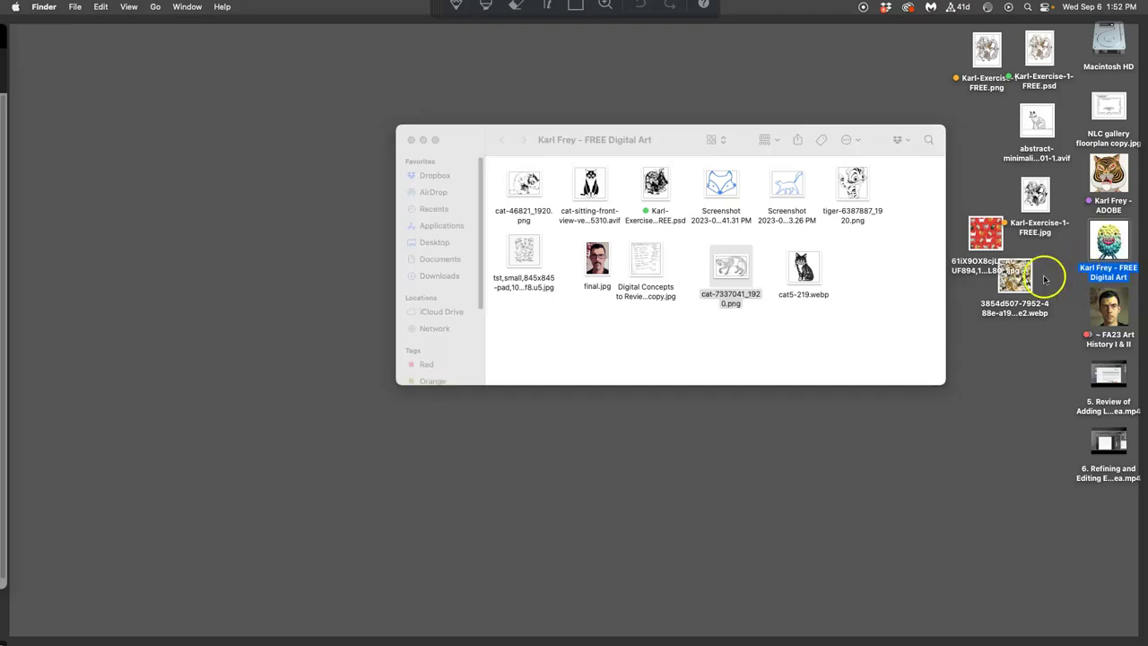
left_click(894, 267)
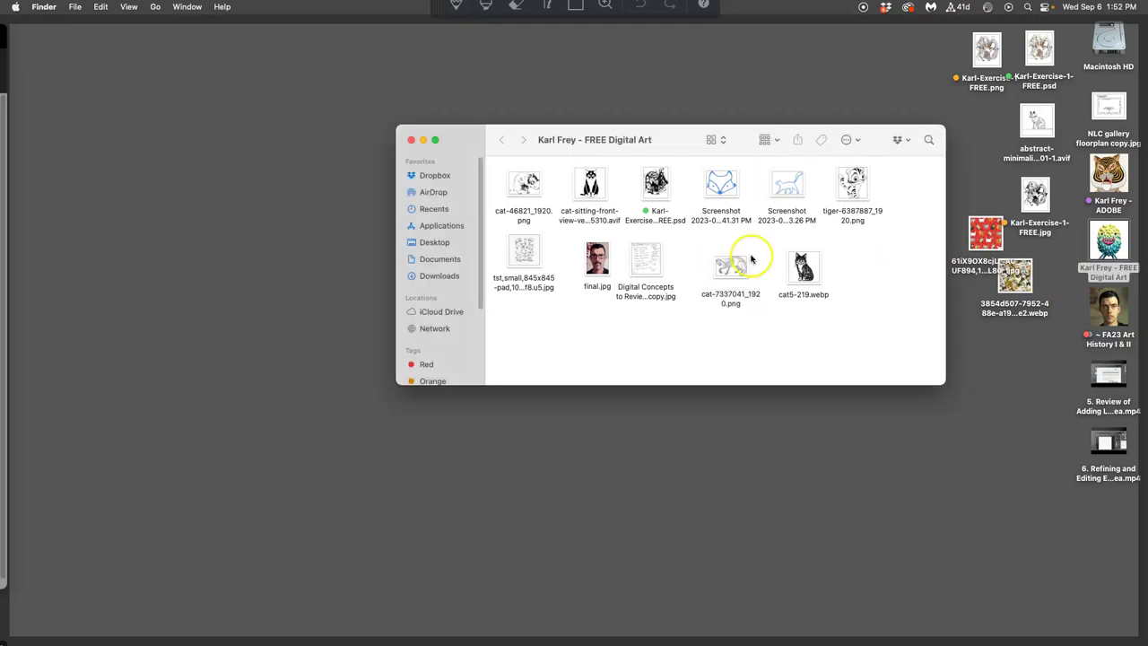
Create a new folder named 'Exercise - 1' in the course folder.
right_click(664, 334)
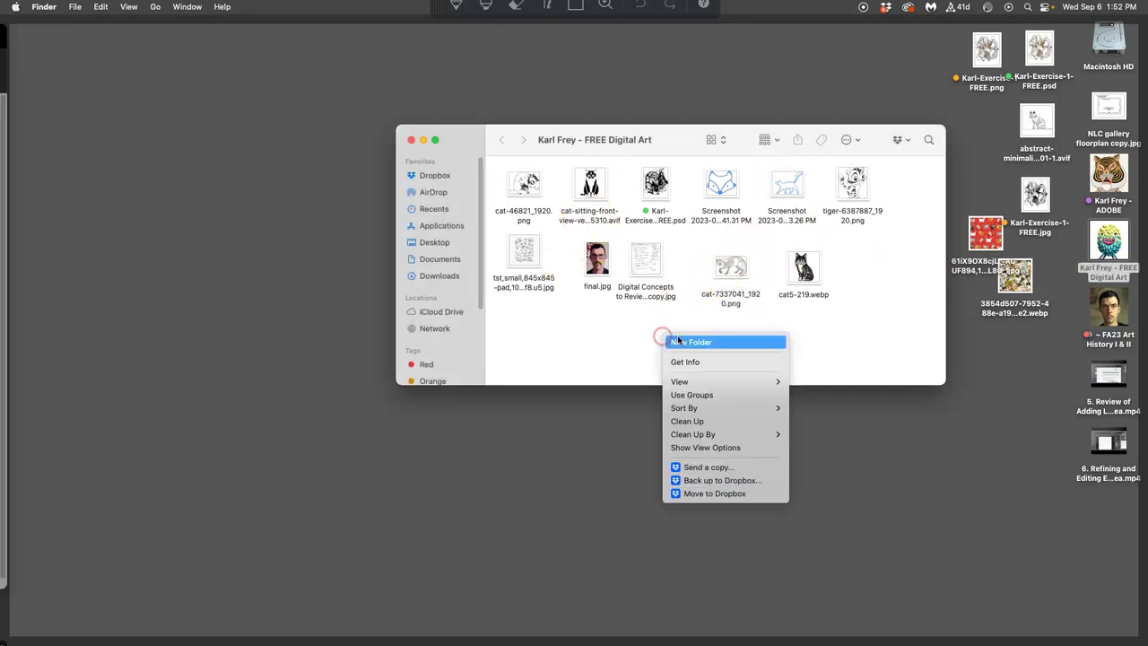
left_click(691, 342)
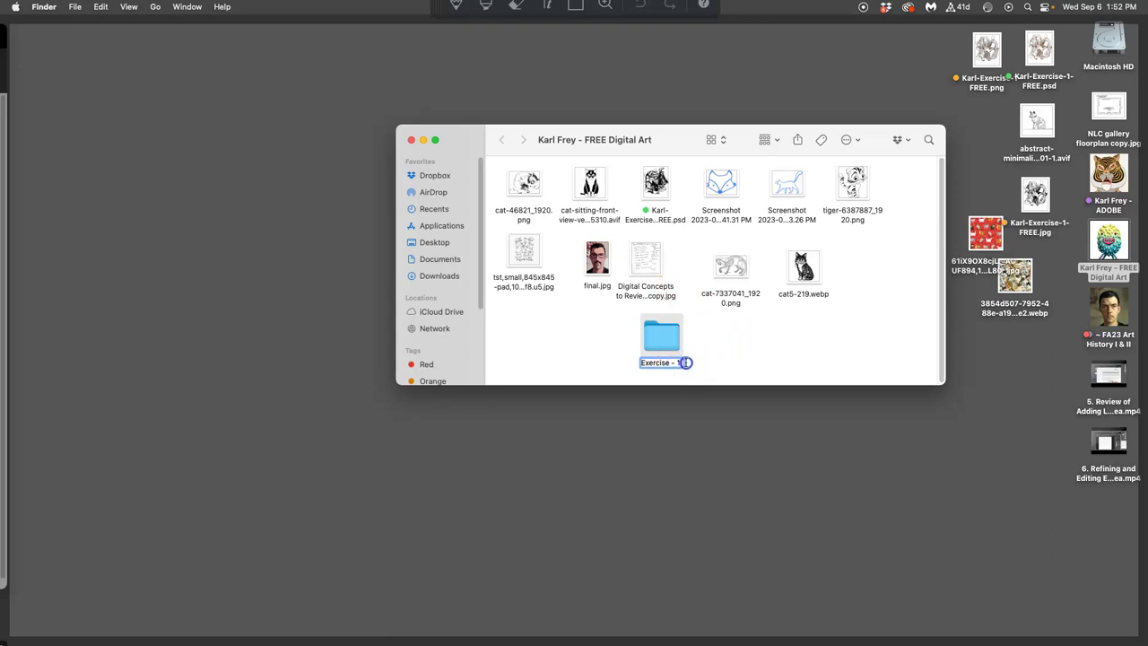
left_click(725, 362)
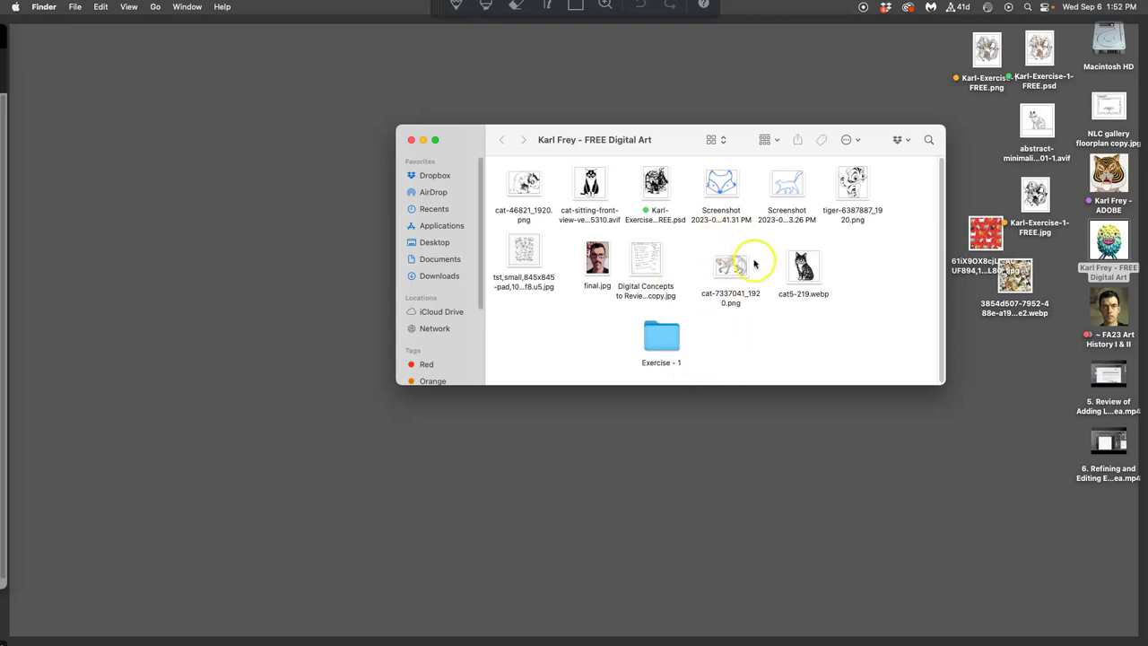
Move the desktop Karl-Exercise-1-FREE.psd into the course folder, replacing the older copy.
left_click_drag(897, 179, 503, 195)
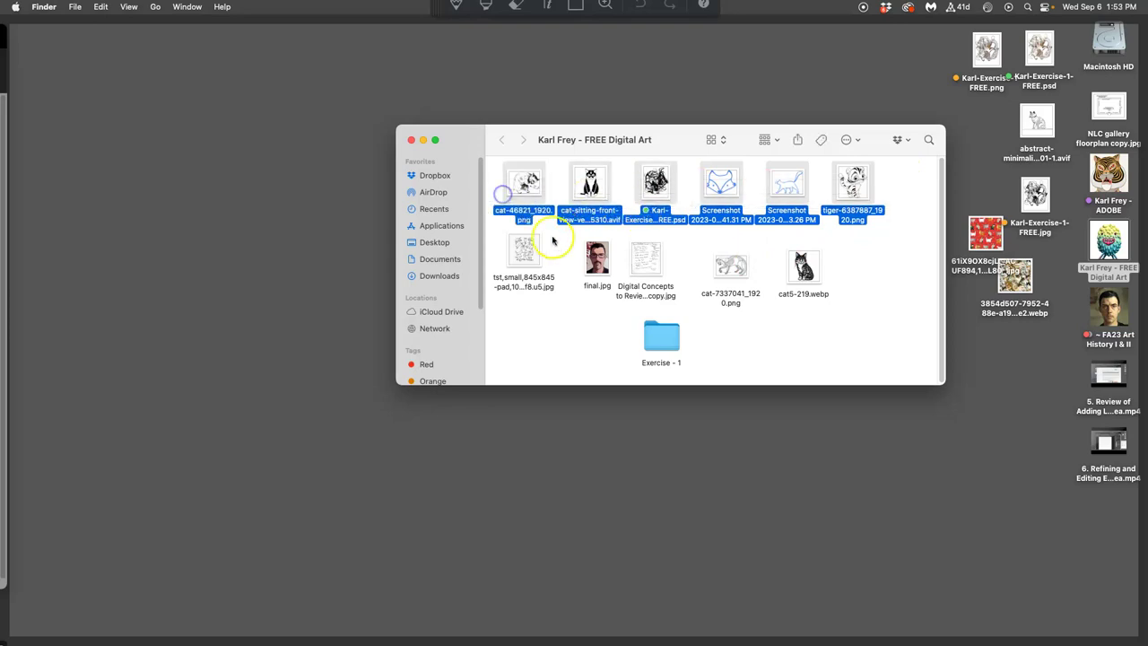
left_click(679, 235)
left_click(666, 219)
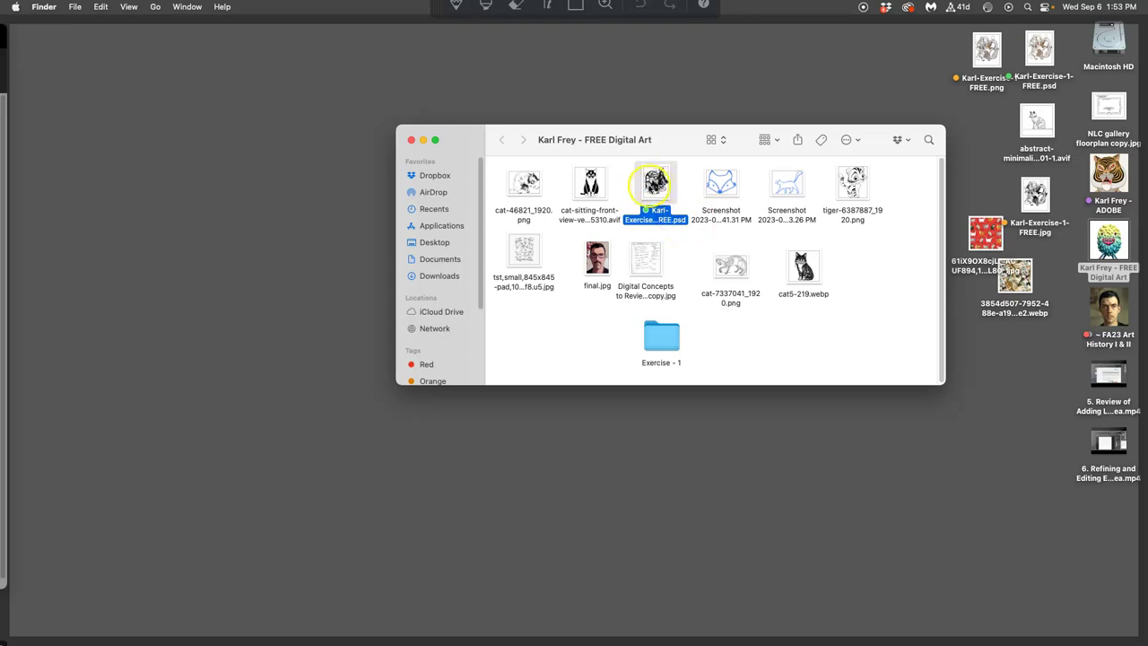
left_click_drag(1045, 54, 876, 269)
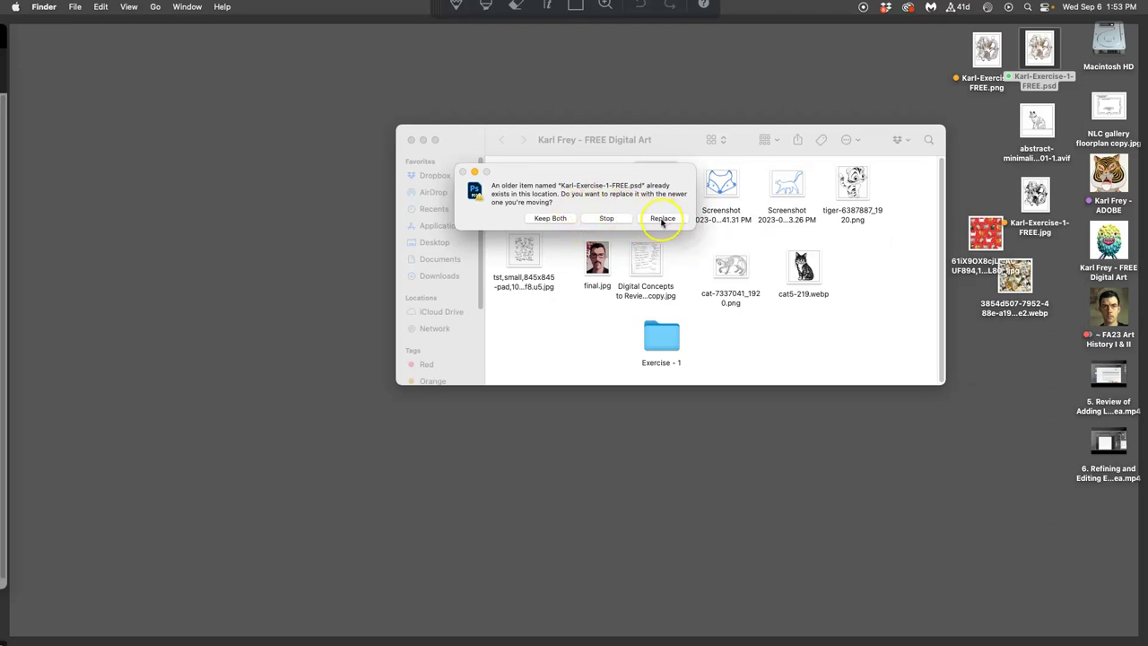
left_click(661, 219)
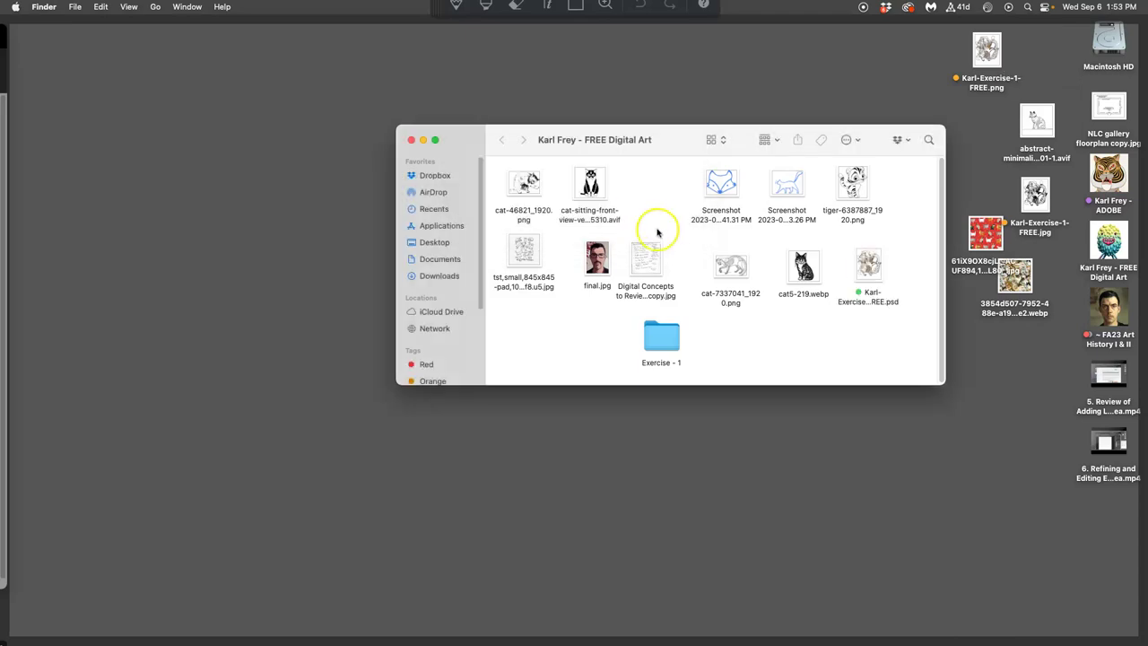
Move the exercise PNG, JPG, avif and webp images from the desktop into the course folder.
left_click_drag(869, 269, 658, 188)
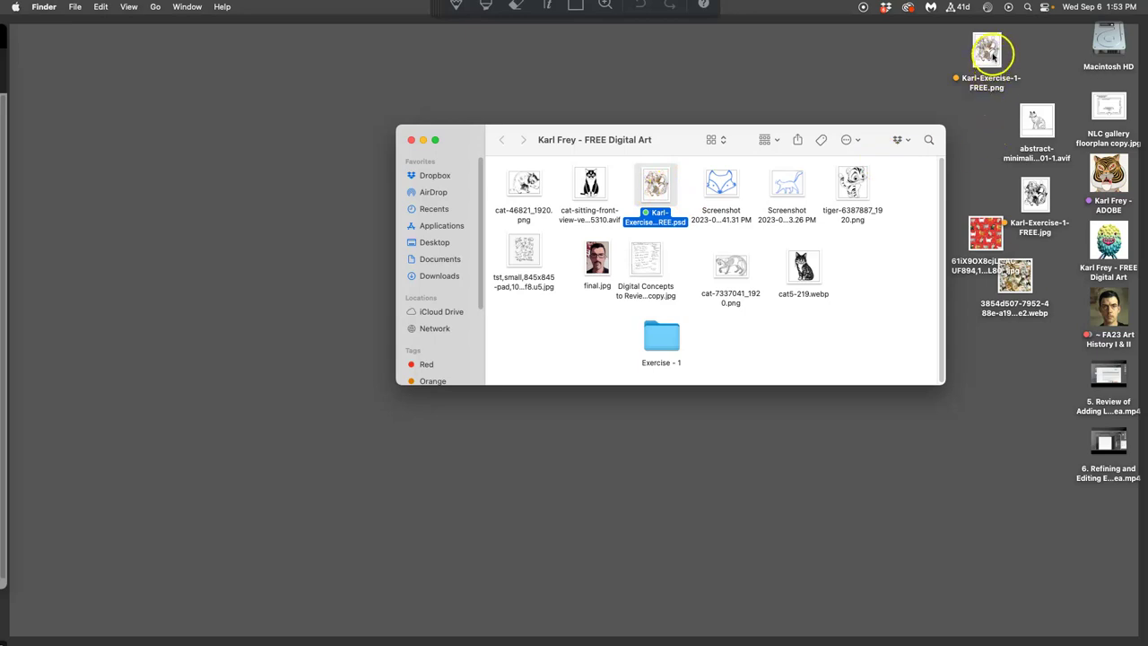
left_click_drag(992, 55, 879, 262)
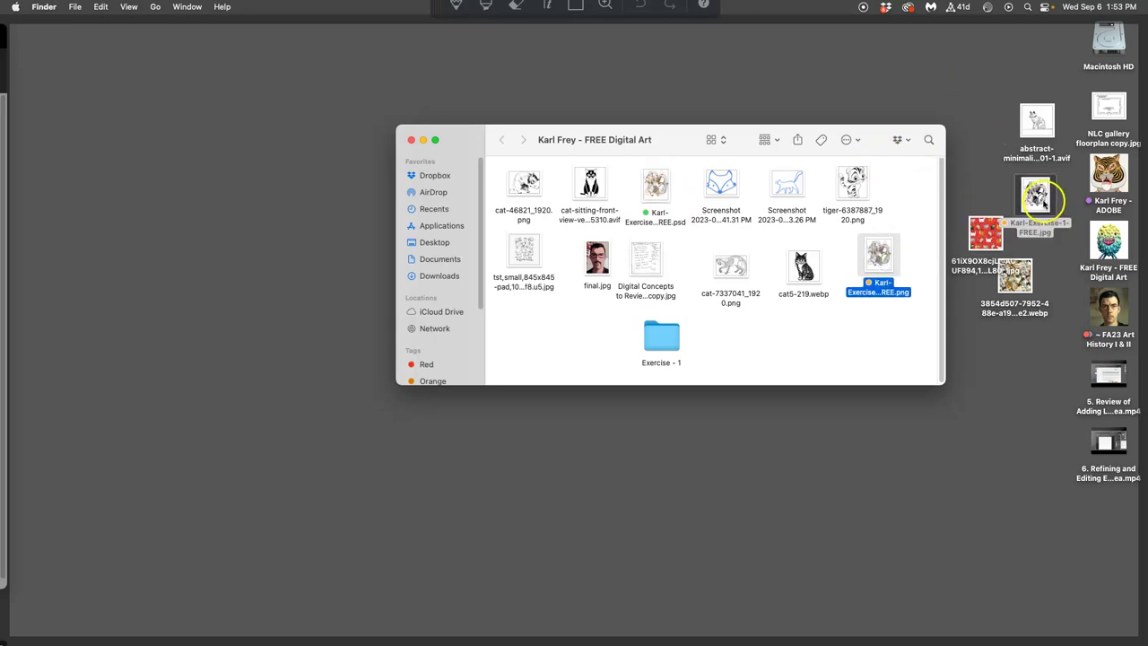
left_click_drag(1038, 195, 857, 343)
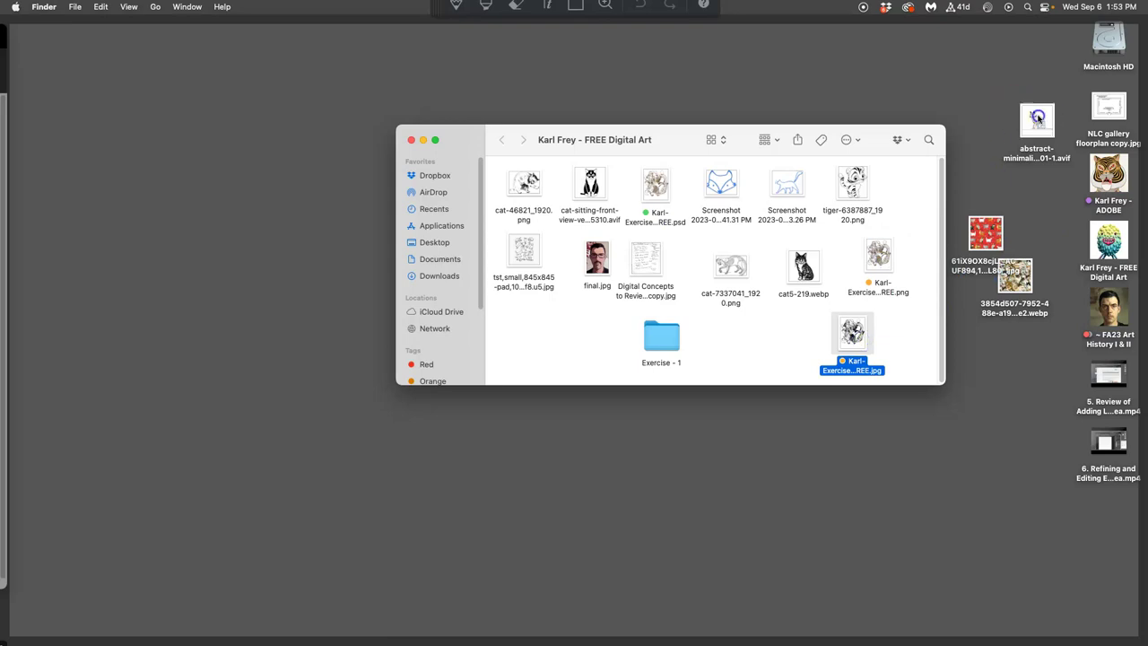
left_click_drag(1038, 117, 767, 316)
left_click_drag(982, 200, 594, 334)
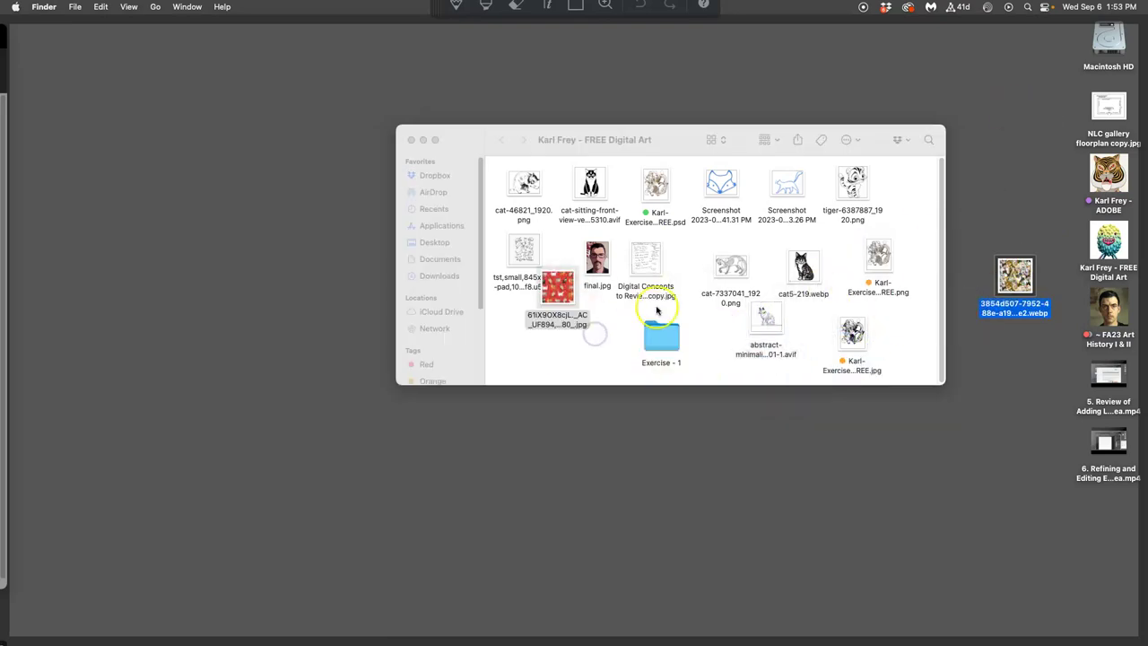
File the reference images, sketch and red pattern image into the Exercise - 1 folder.
left_click_drag(906, 175, 668, 330)
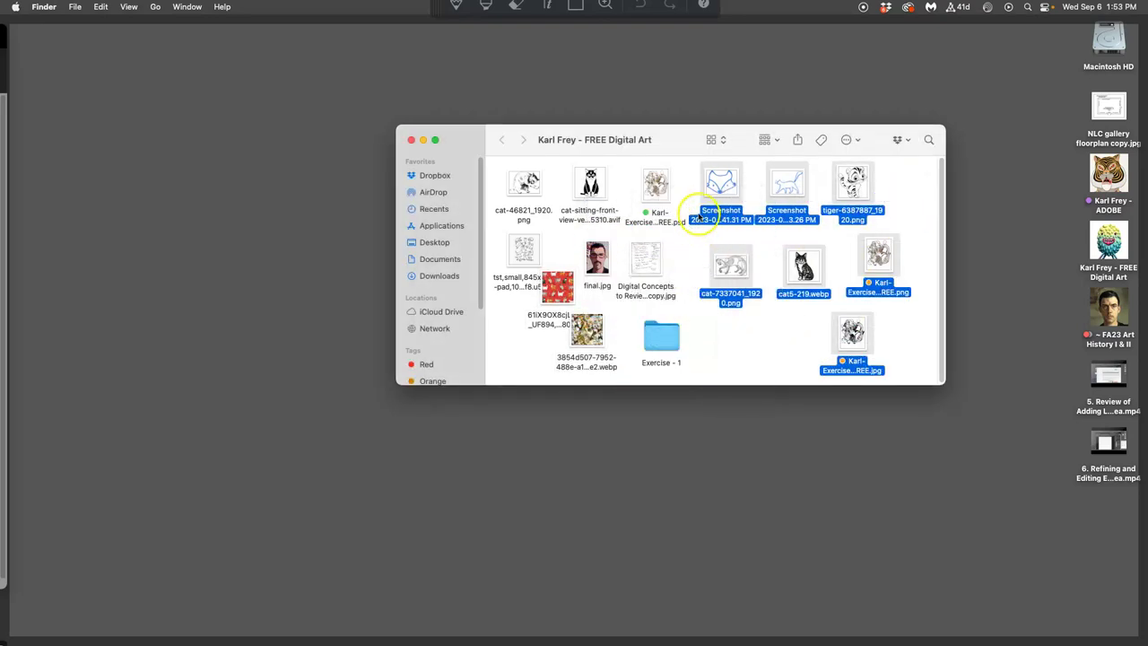
left_click_drag(687, 192, 661, 337)
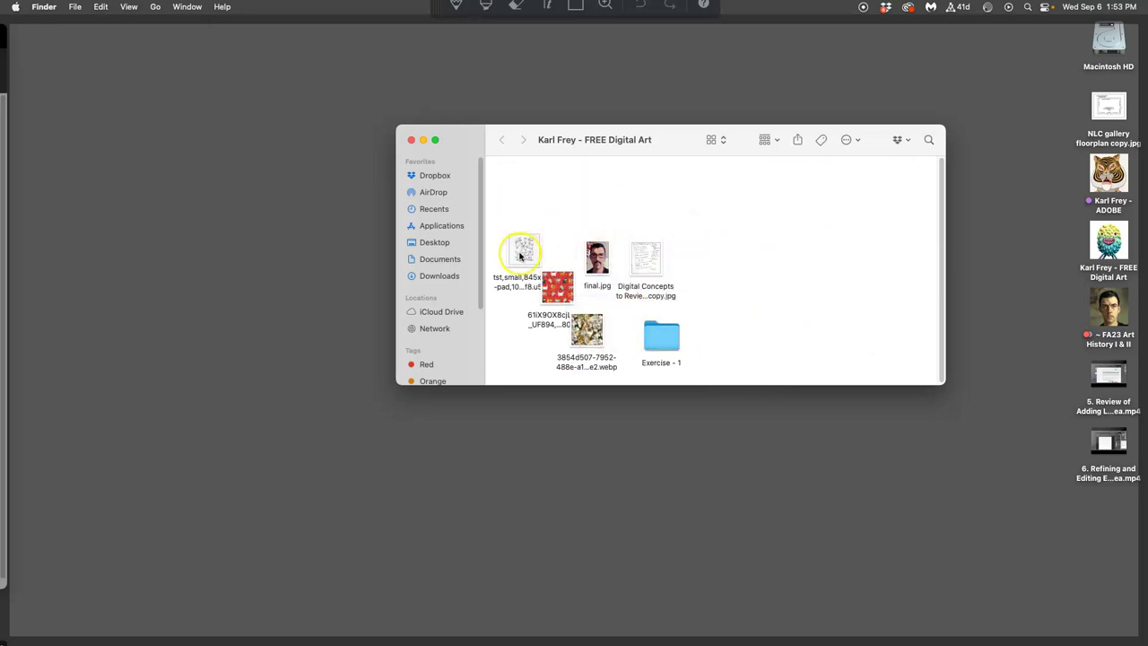
left_click_drag(521, 256, 662, 346)
left_click_drag(569, 313, 662, 312)
left_click(587, 331, "super")
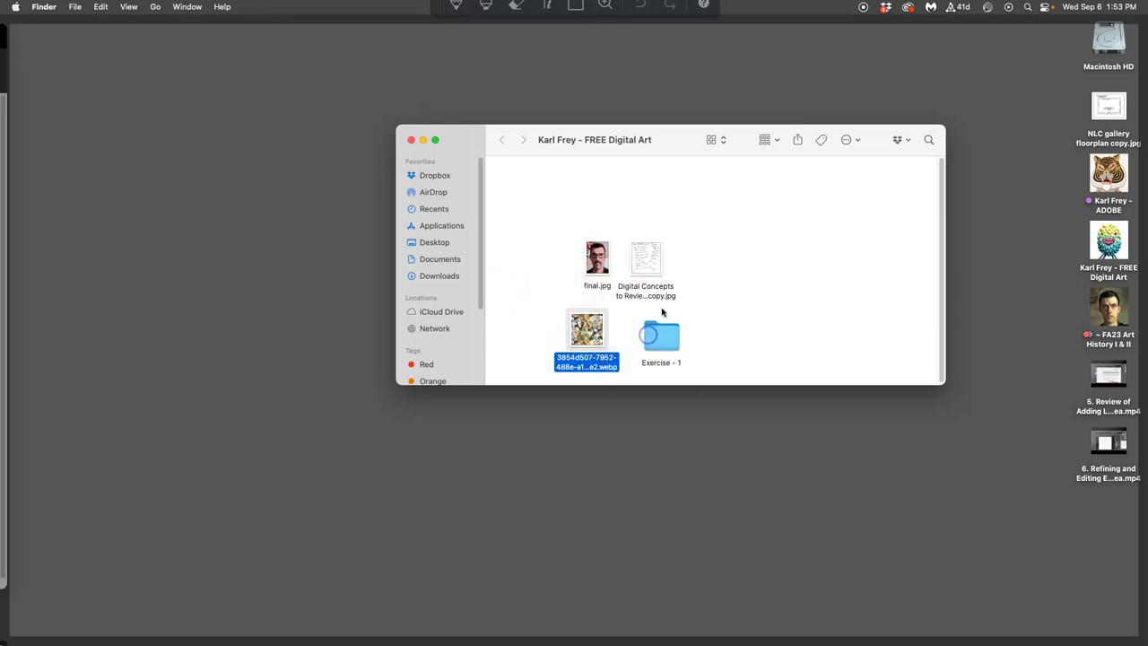
Create a folder named 'Exercise - 0' and file final.jpg inside it.
right_click(720, 259)
left_click(731, 262)
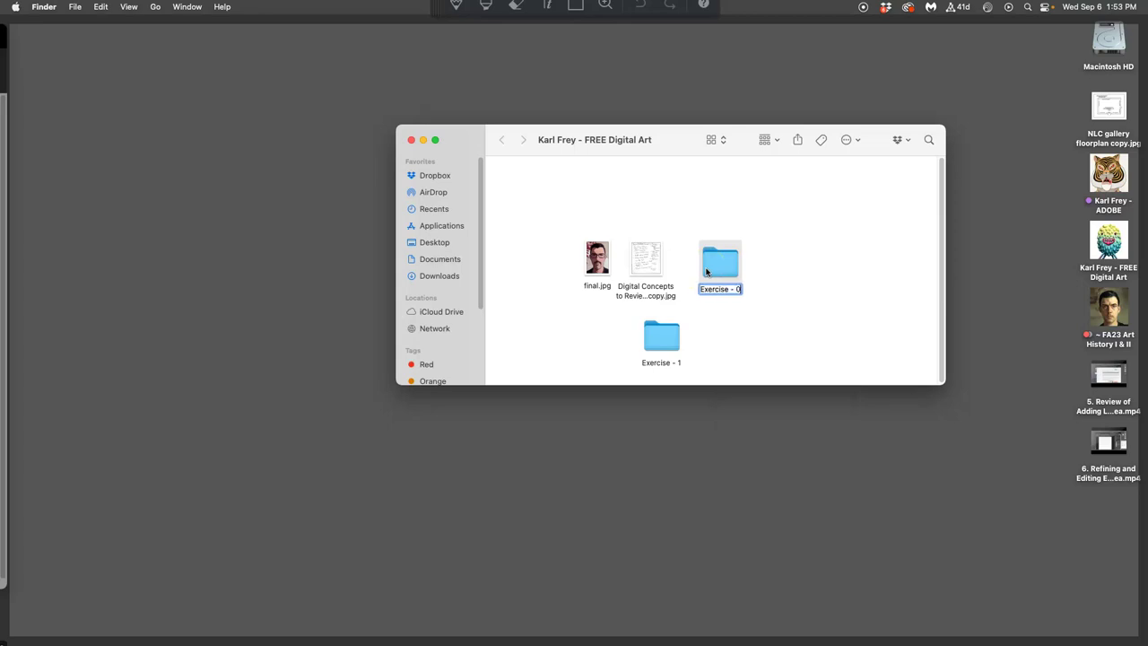
type("Exercise - 0")
left_click(712, 318)
left_click_drag(603, 262, 725, 267)
Line up Exercise - 0 and Exercise - 1 along the top row, then open Exercise - 1.
left_click_drag(664, 337, 512, 175)
left_click_drag(661, 270, 526, 334)
left_click_drag(736, 275, 526, 238)
left_click(637, 198)
left_click_drag(524, 187, 583, 190)
left_click_drag(529, 234, 526, 190)
left_click(711, 203)
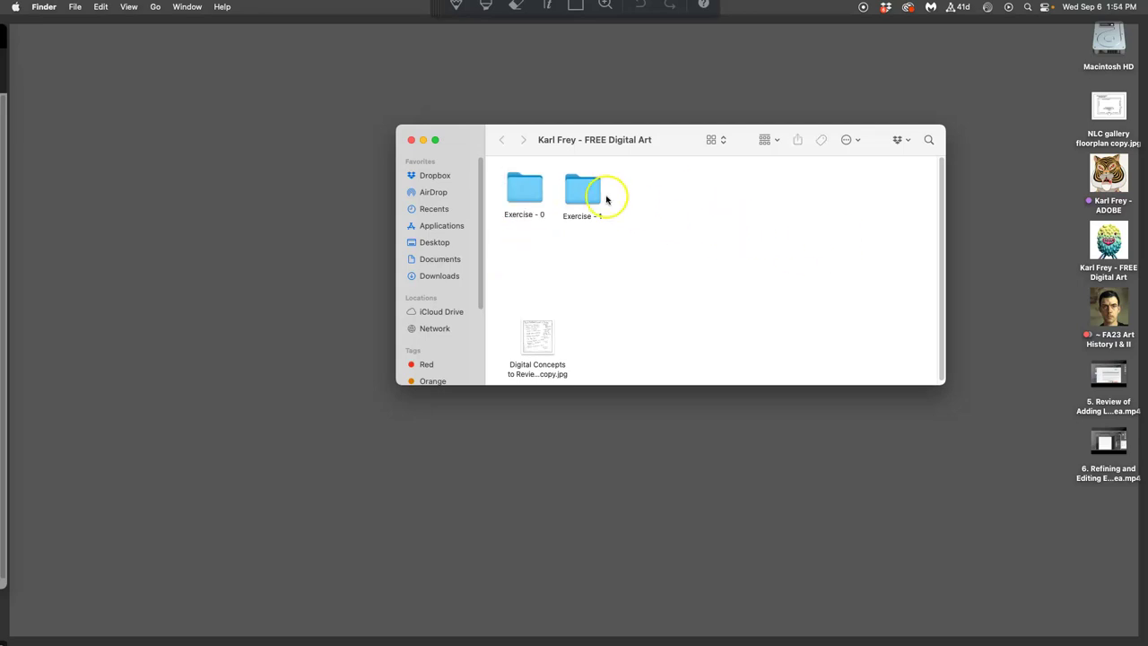
double_click(579, 187)
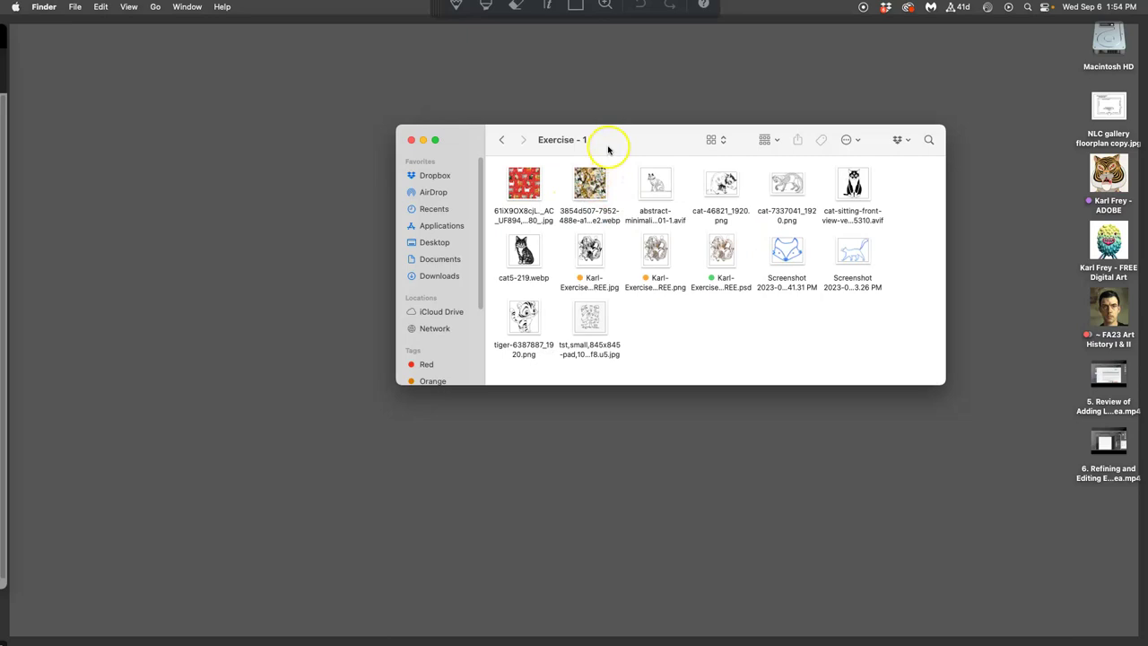
left_click_drag(607, 146, 972, 143)
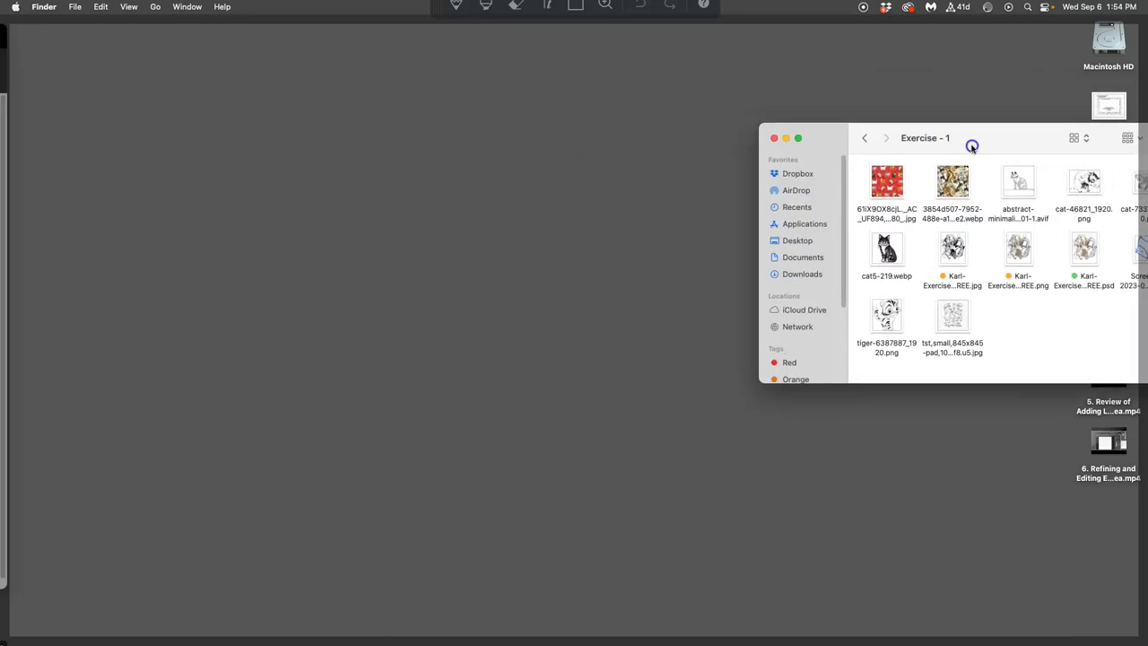
Edit the existing Canvas discussion reply and choose Images > Upload Image from the toolbar.
key("Escape")
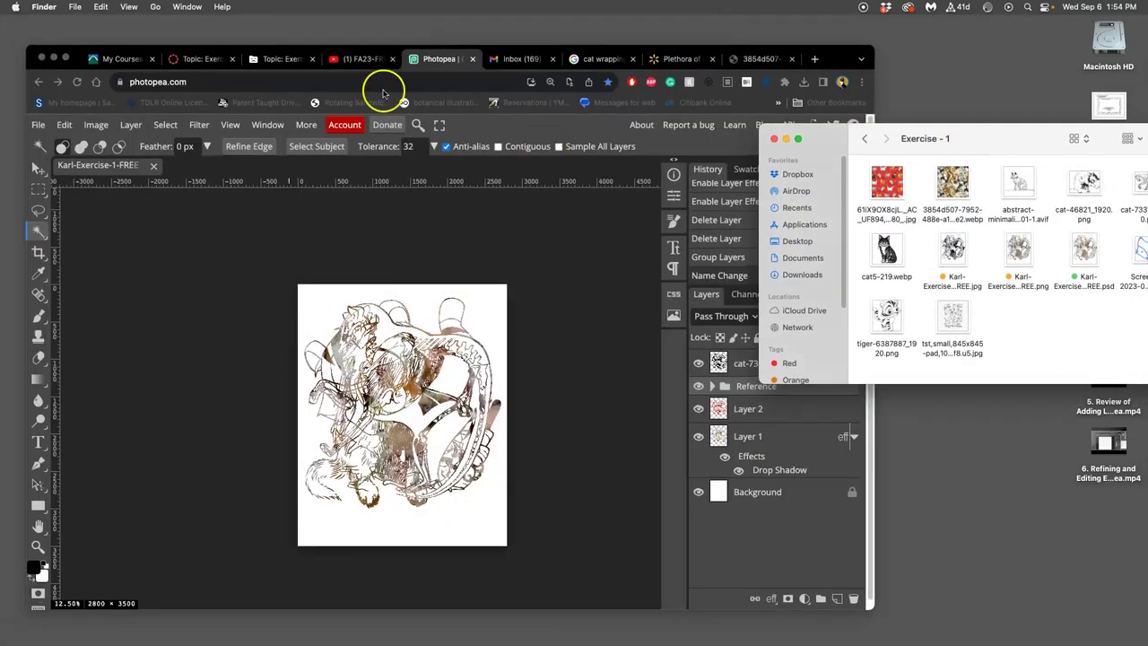
left_click(222, 59)
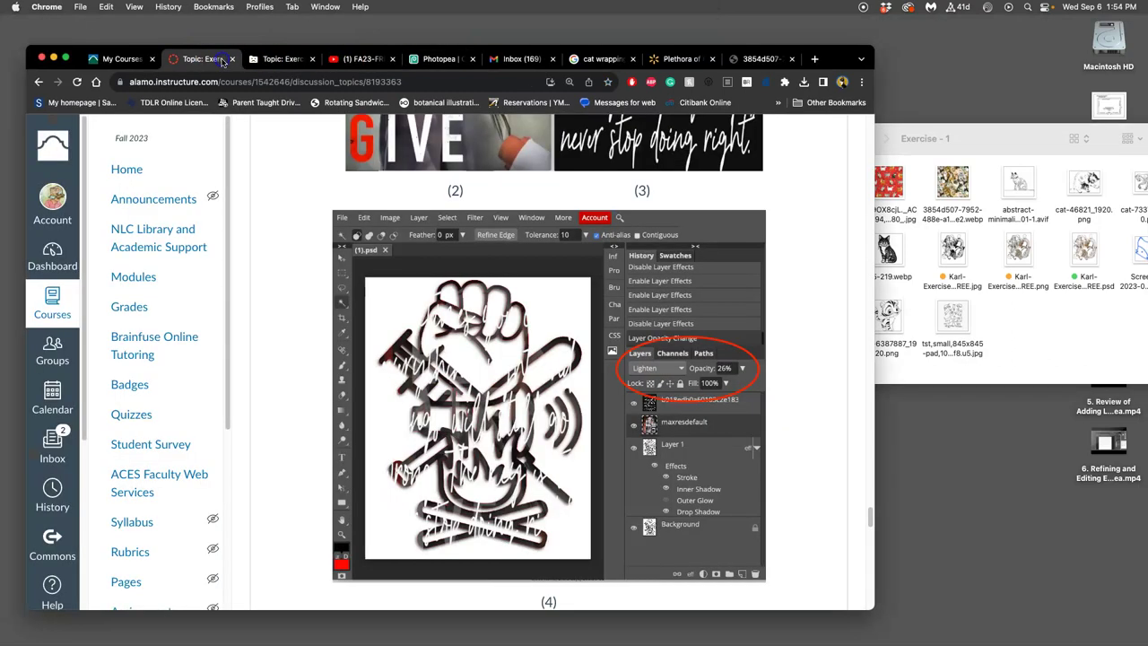
scroll(417, 275, "down", 20)
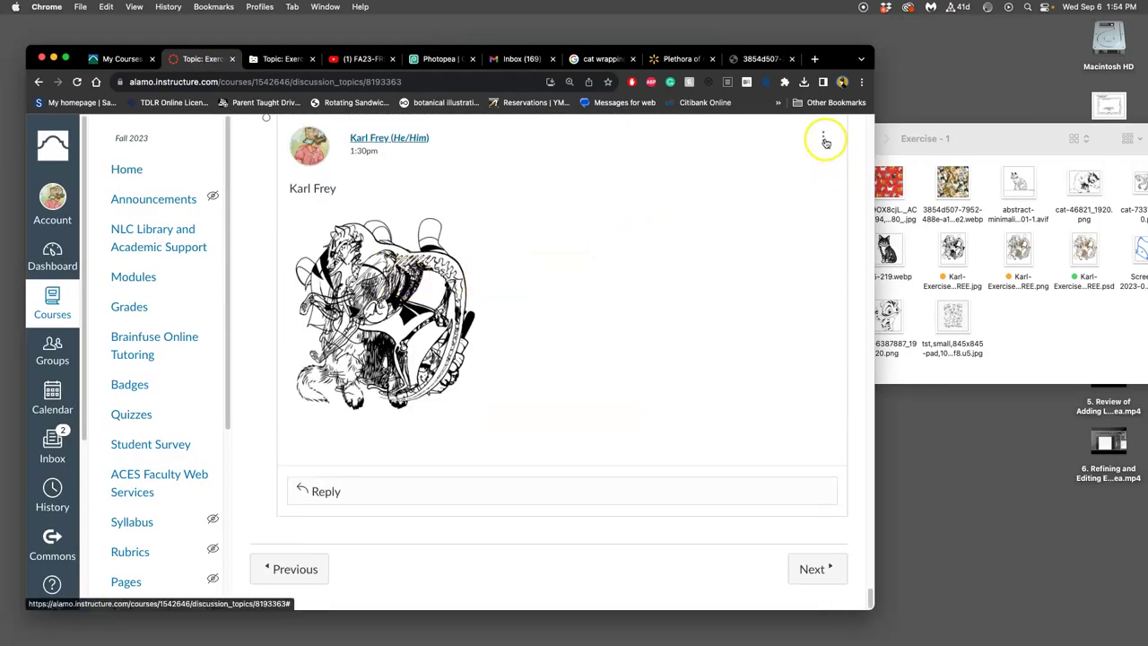
left_click(824, 140)
left_click(783, 204)
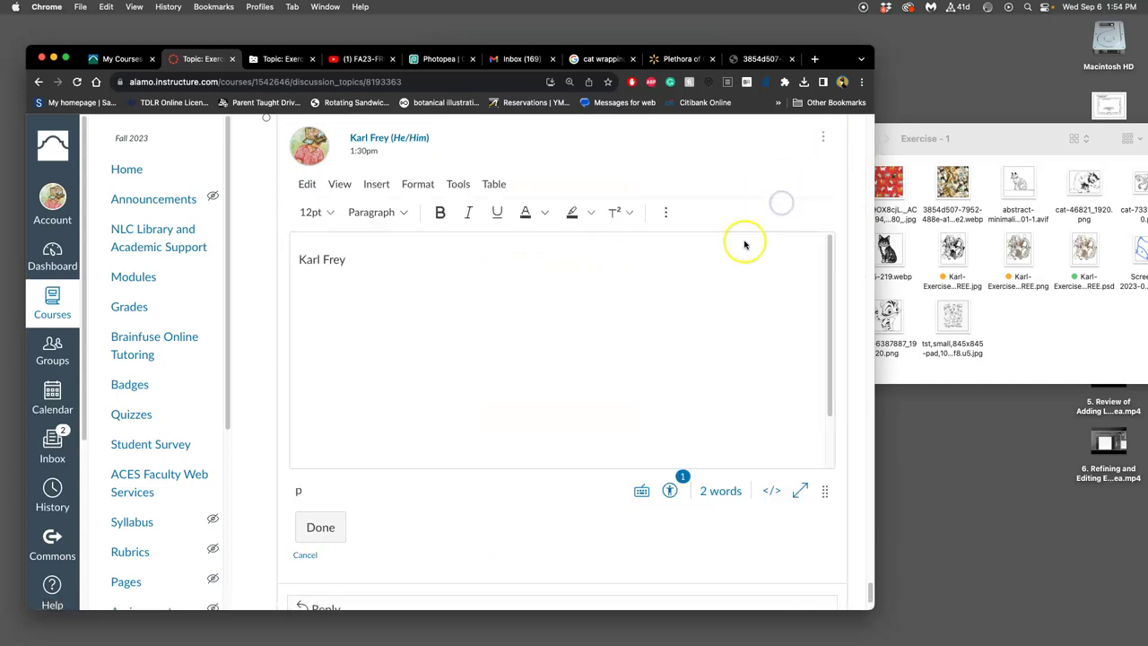
left_click(518, 349)
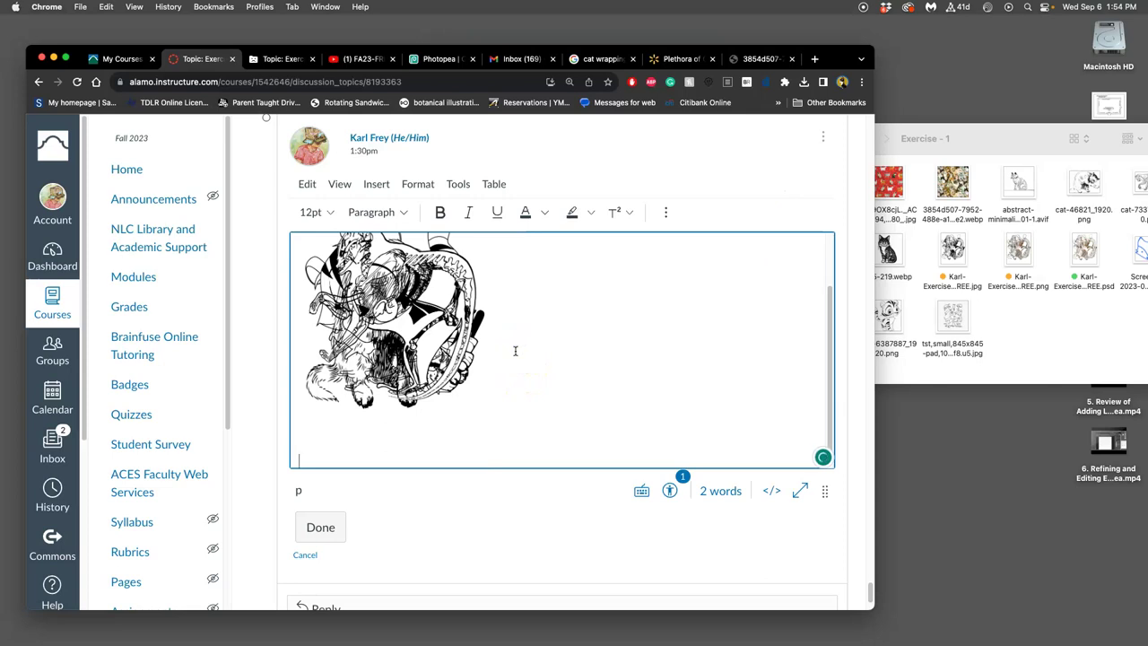
left_click(661, 212)
left_click(348, 242)
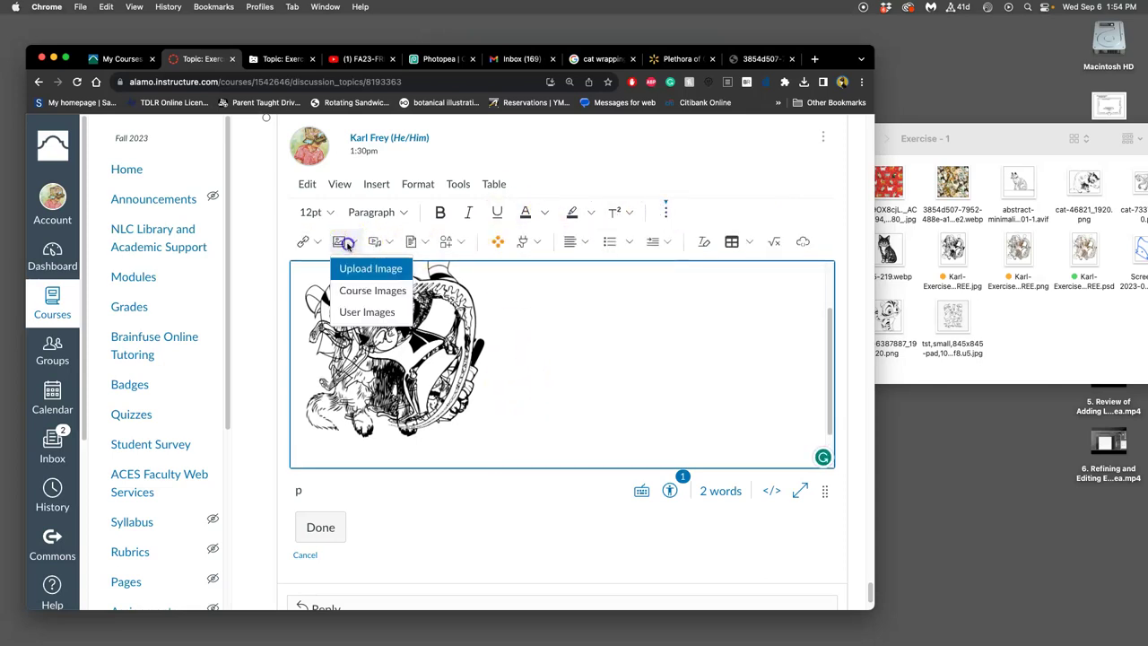
Upload the exported Karl-Exercise-1-FREE.png from Finder and insert it into the Canvas reply.
left_click(371, 272)
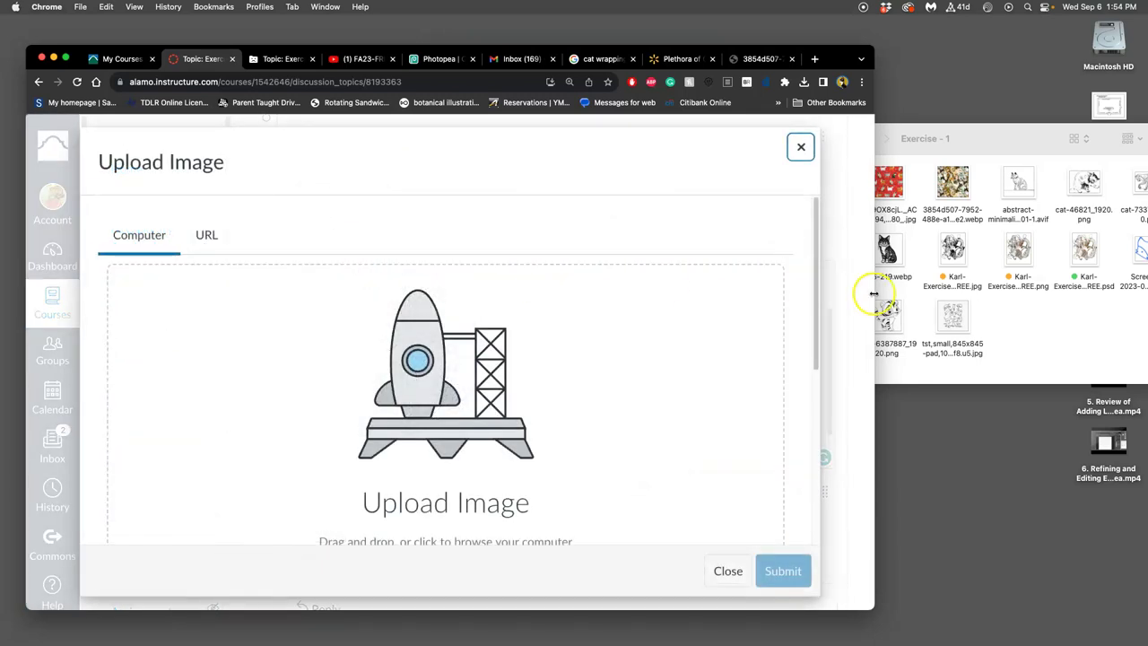
left_click_drag(1020, 253, 467, 386)
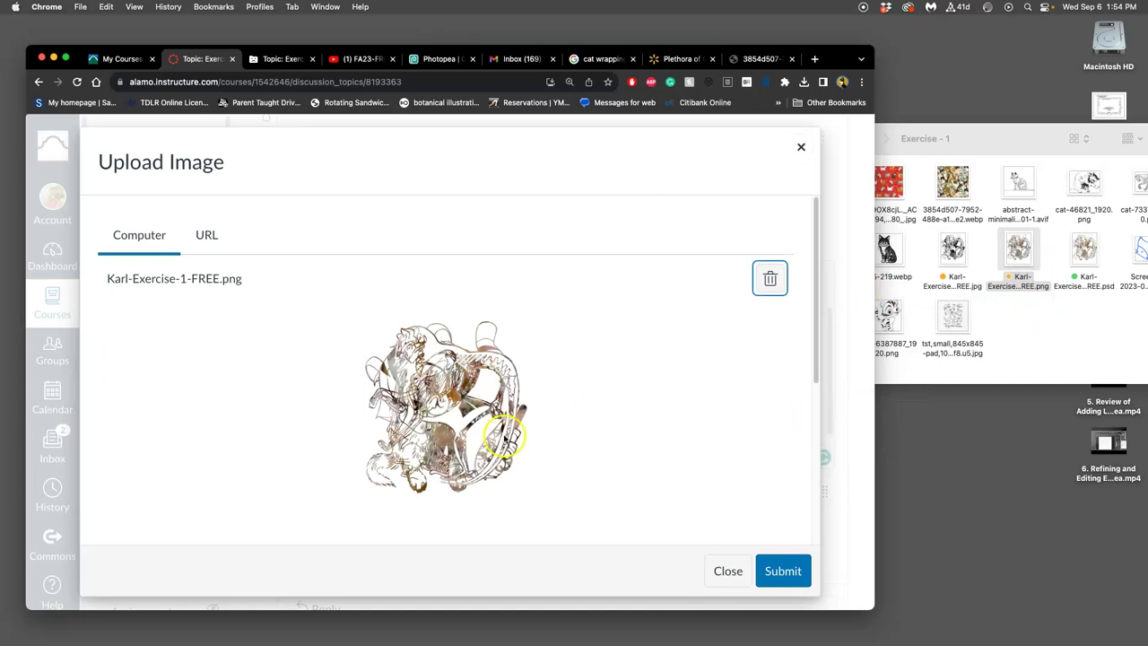
left_click(769, 569)
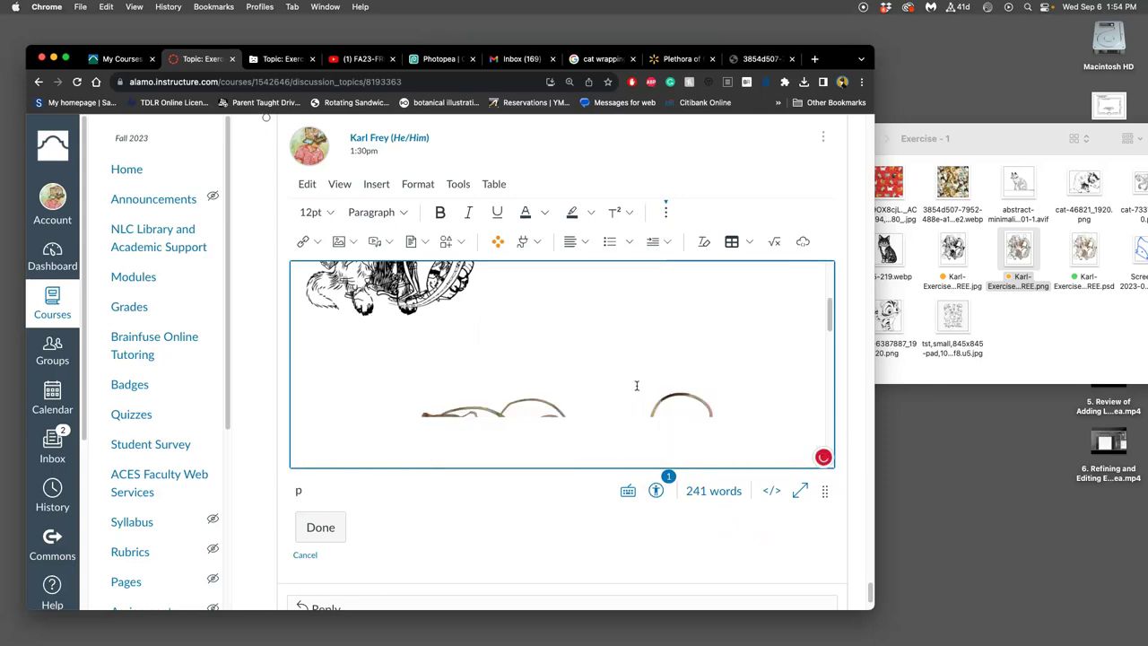
Resize the inserted cat image to about 331 x 414 below the line art.
left_click(613, 401)
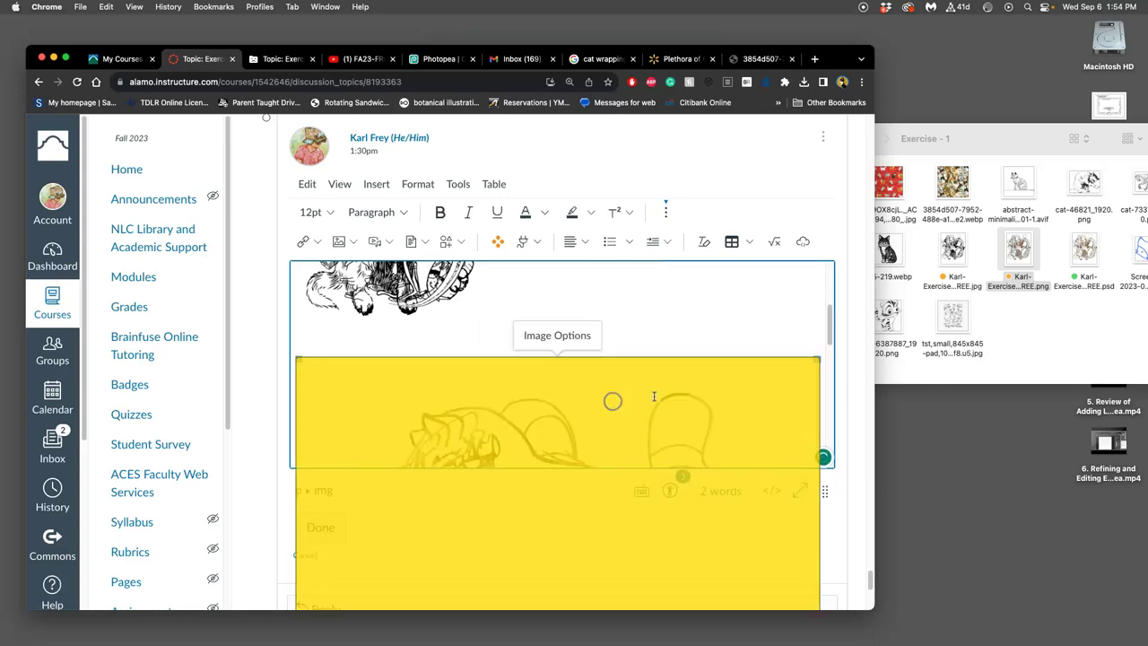
left_click_drag(815, 359, 560, 394)
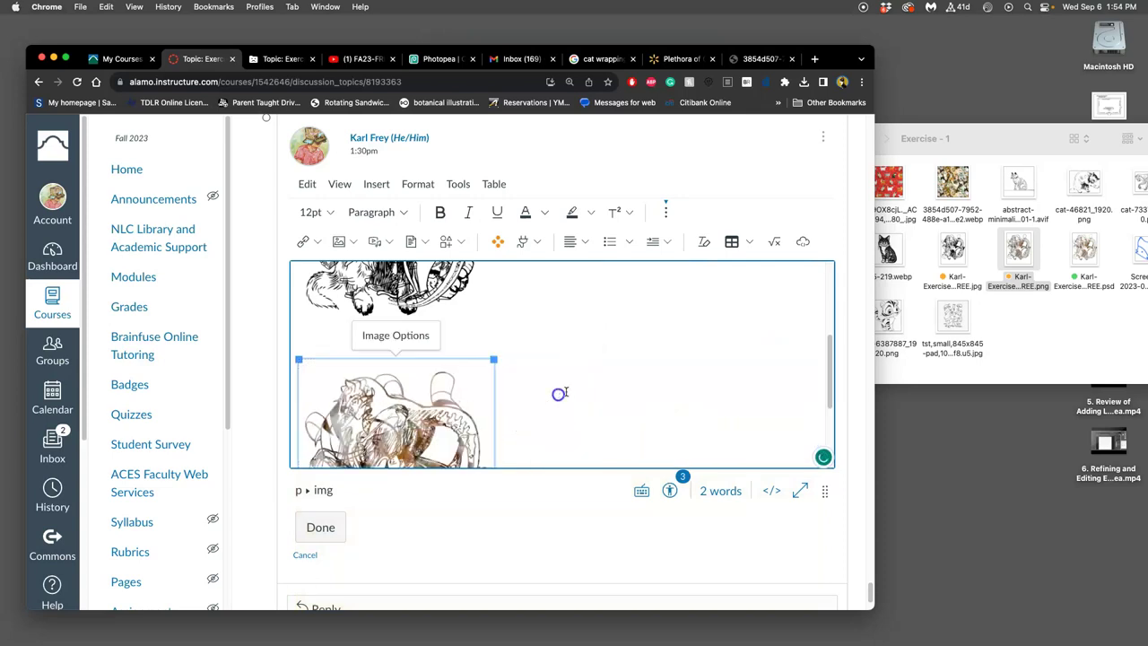
left_click(603, 378)
scroll(599, 378, "down", 3)
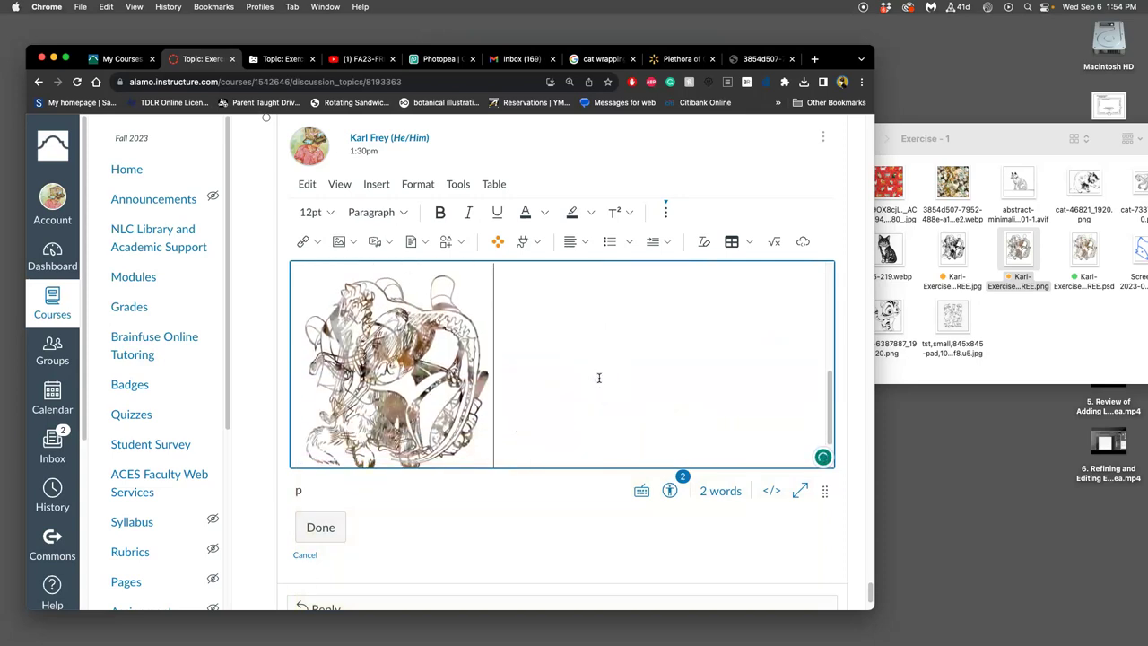
Save the edited reply and check that both the line art and the textured composite appear.
left_click(325, 530)
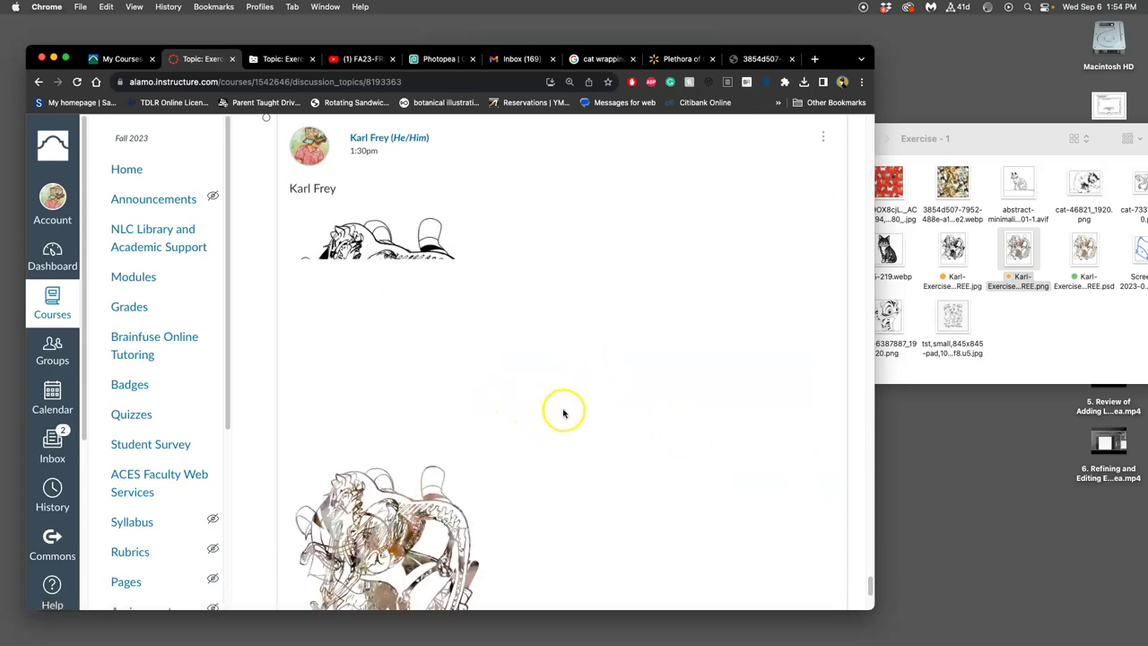
scroll(564, 413, "down", 5)
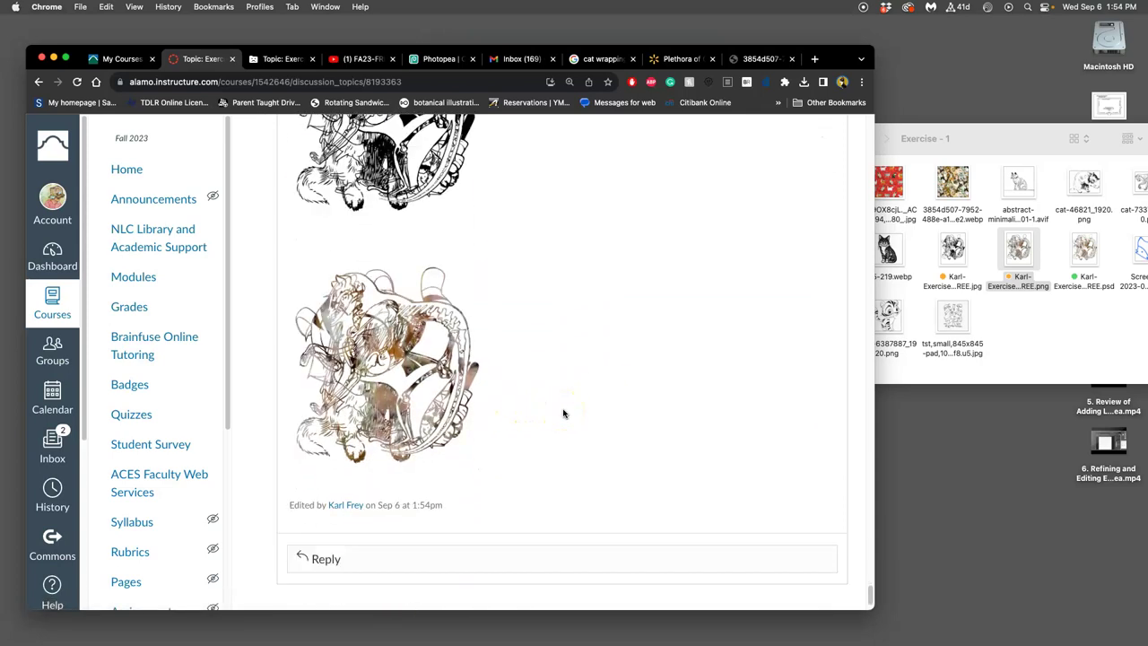
scroll(557, 408, "up", 2)
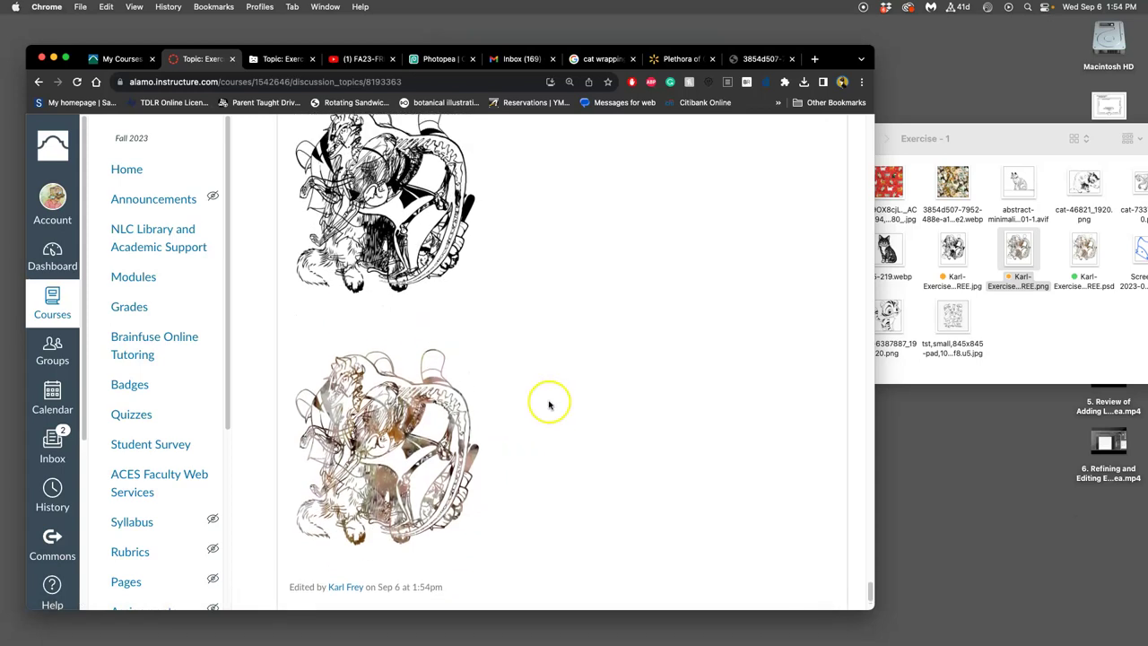
scroll(541, 395, "up", 1)
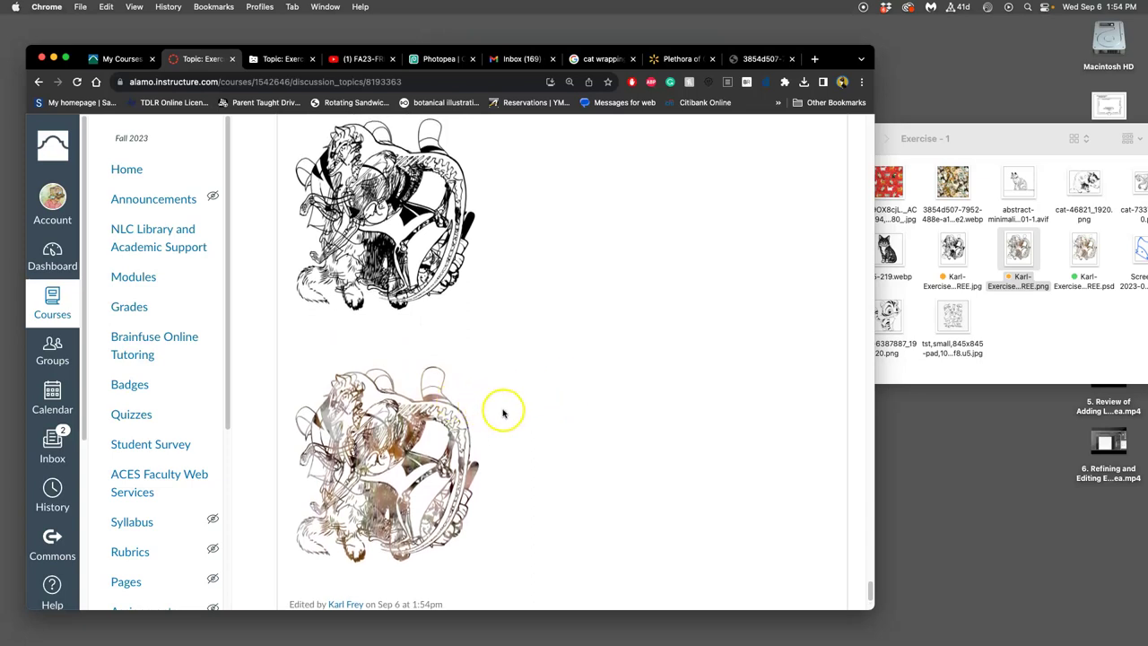
scroll(455, 433, "up", 3)
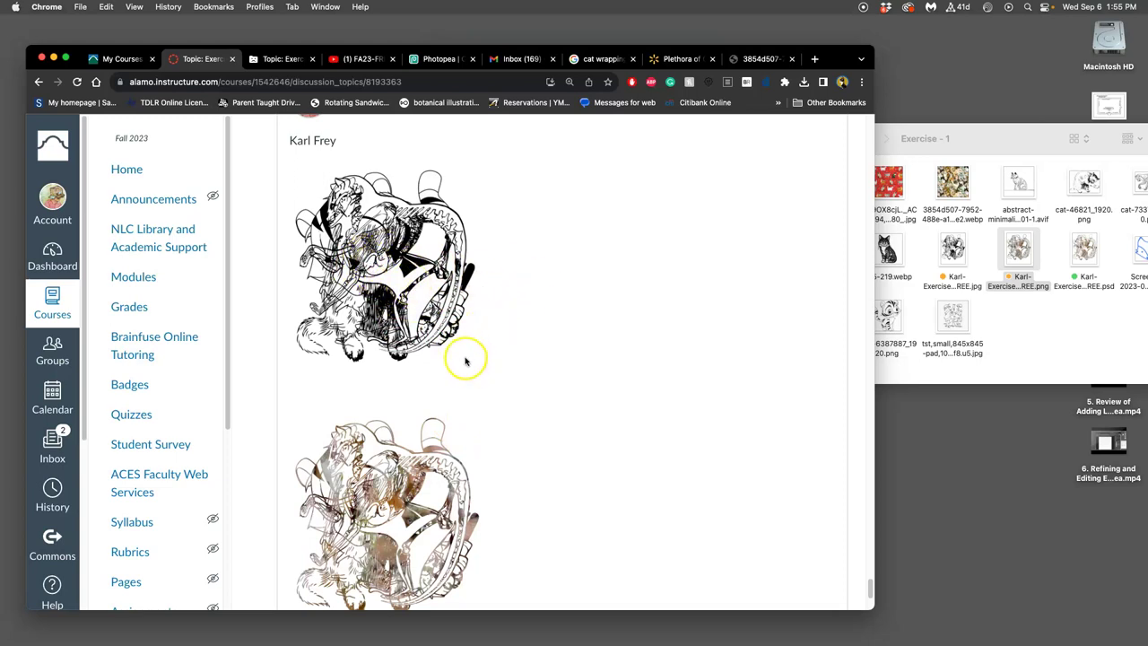
scroll(462, 357, "down", 1)
scroll(462, 357, "down", 5)
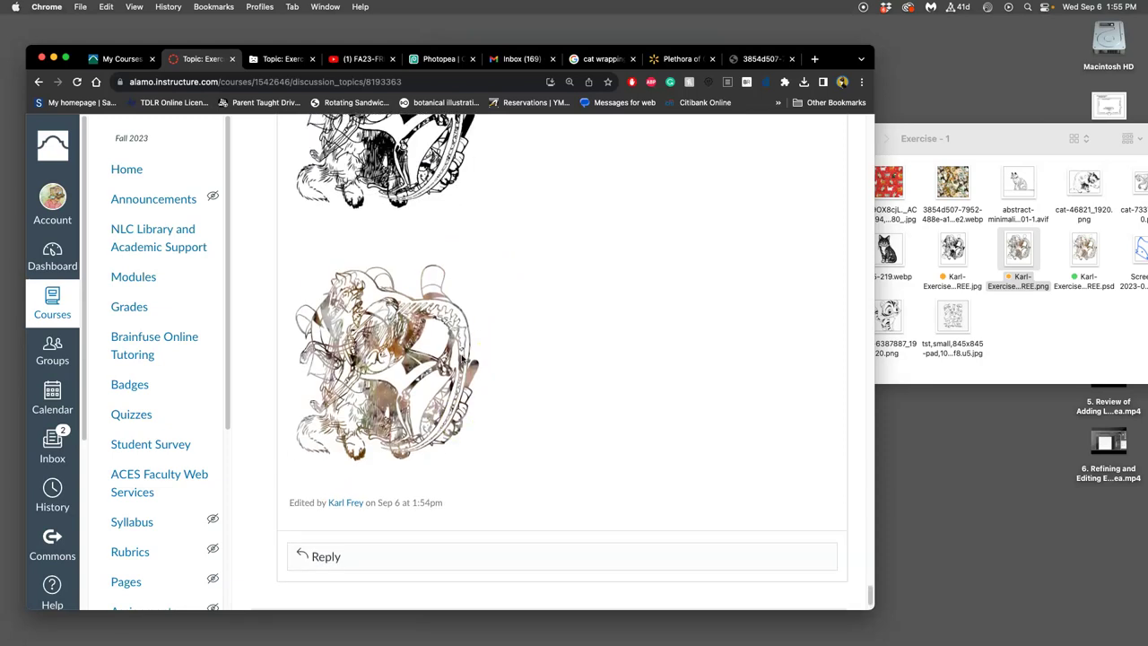
scroll(462, 357, "up", 10)
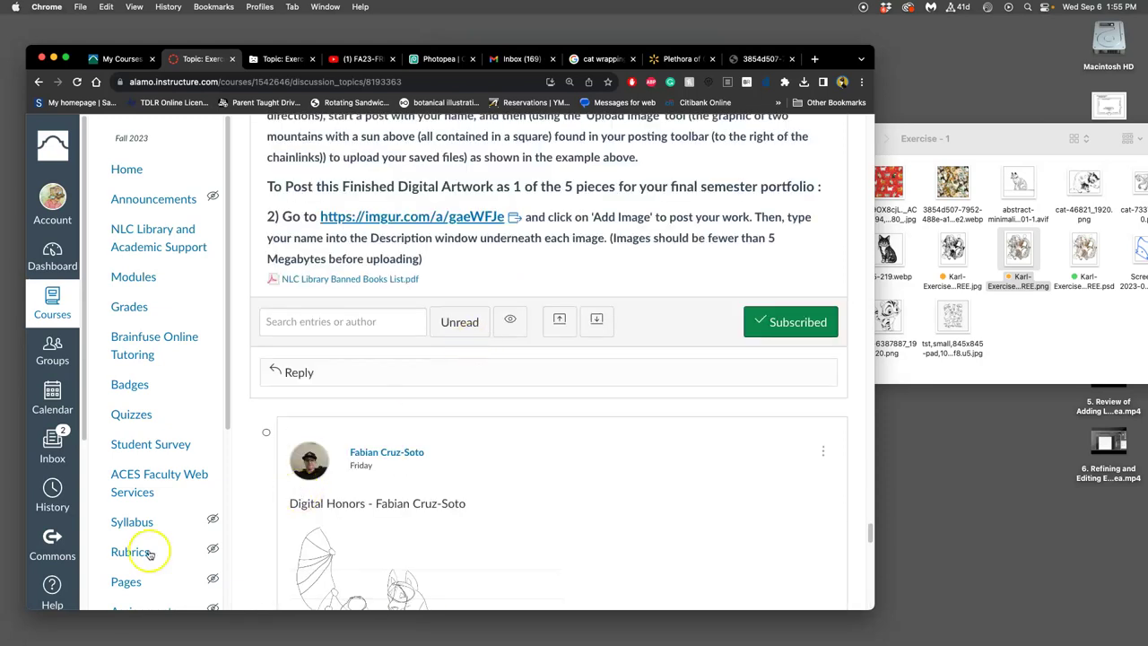
Close the Exercise - 1 Finder window, then reload the Canvas discussion topic page.
left_click(1009, 337)
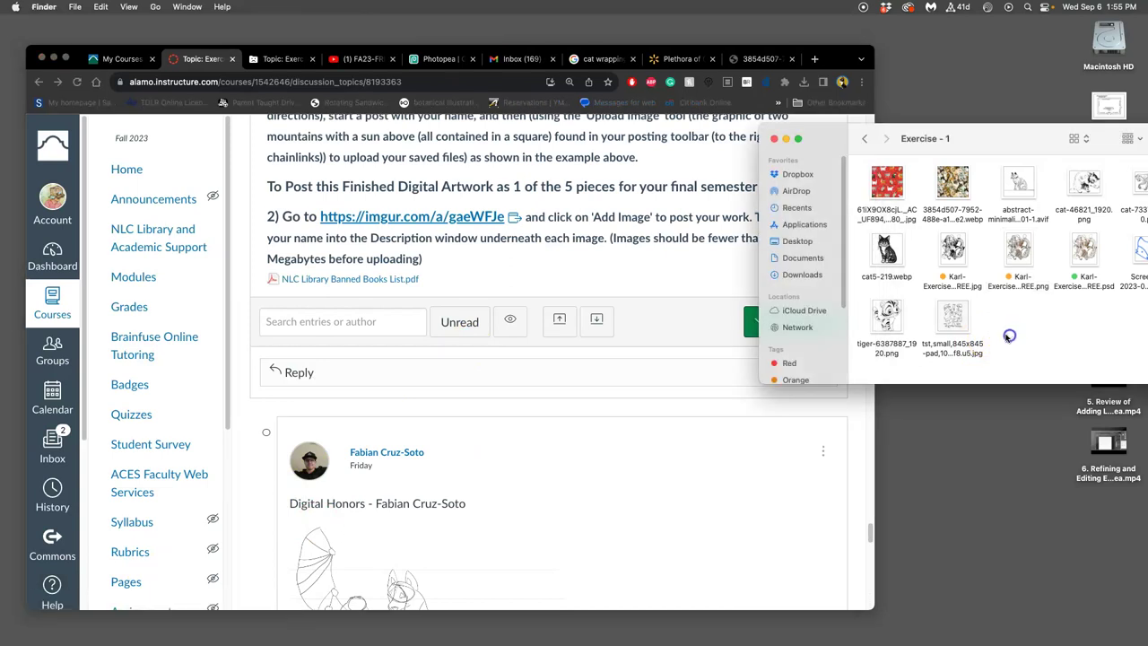
left_click(773, 139)
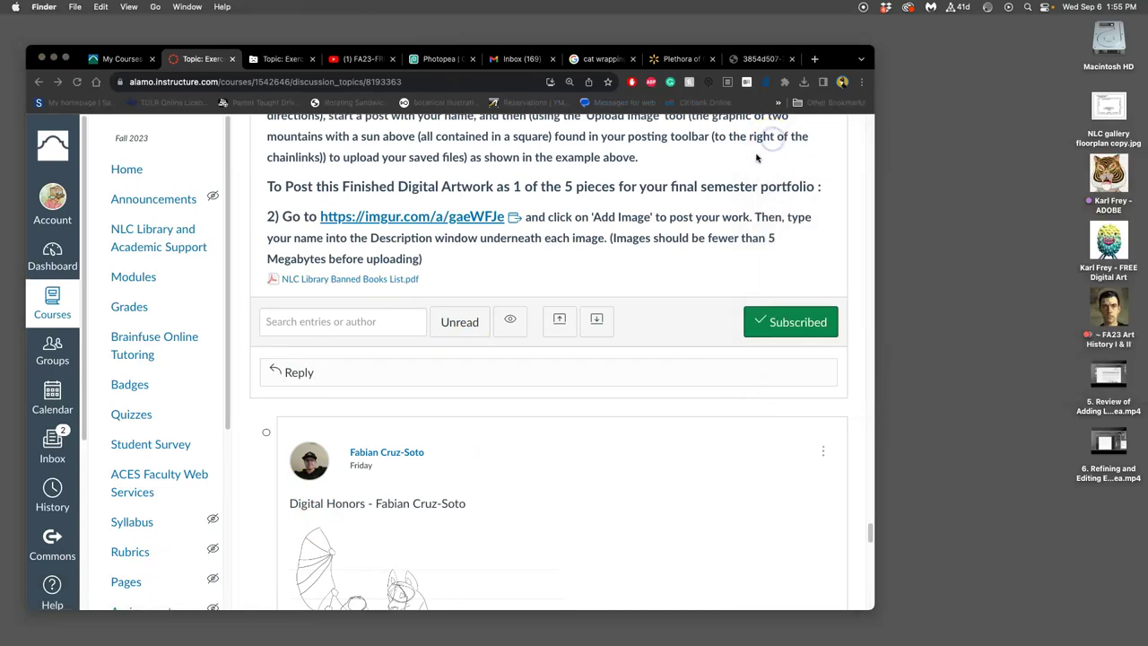
scroll(484, 397, "up", 5)
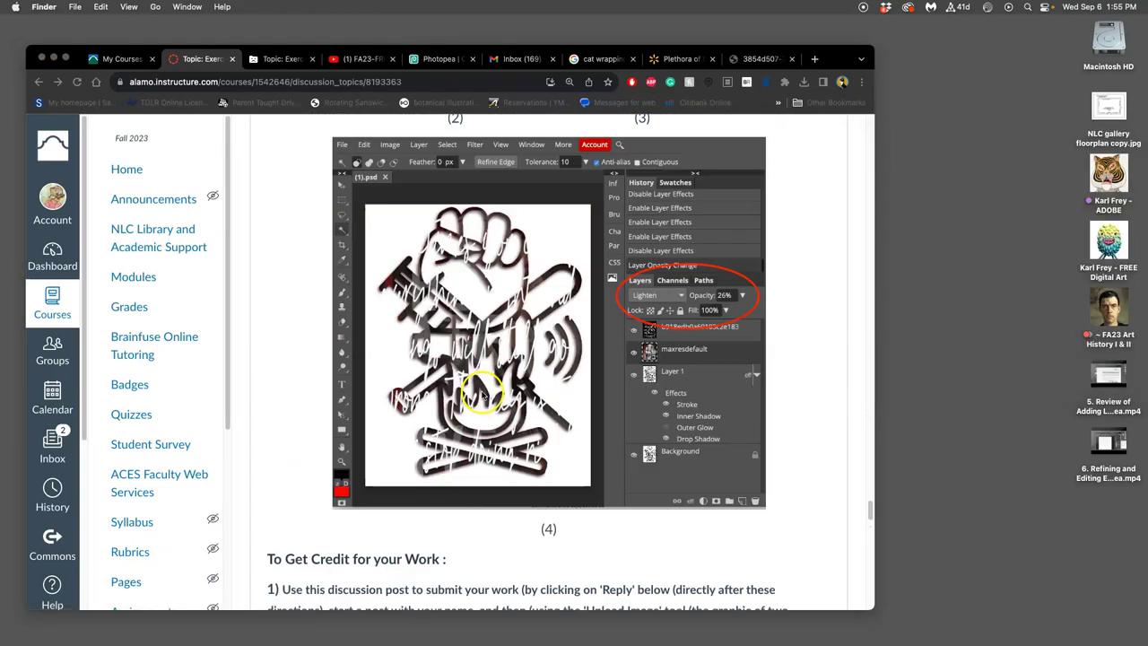
left_click(77, 82)
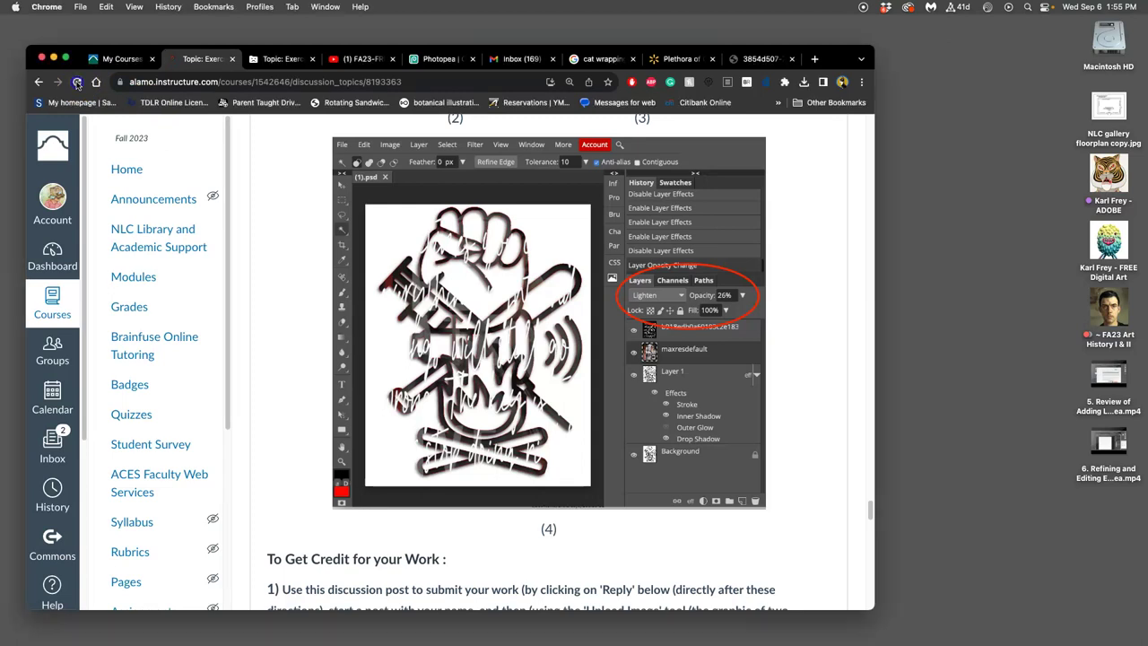